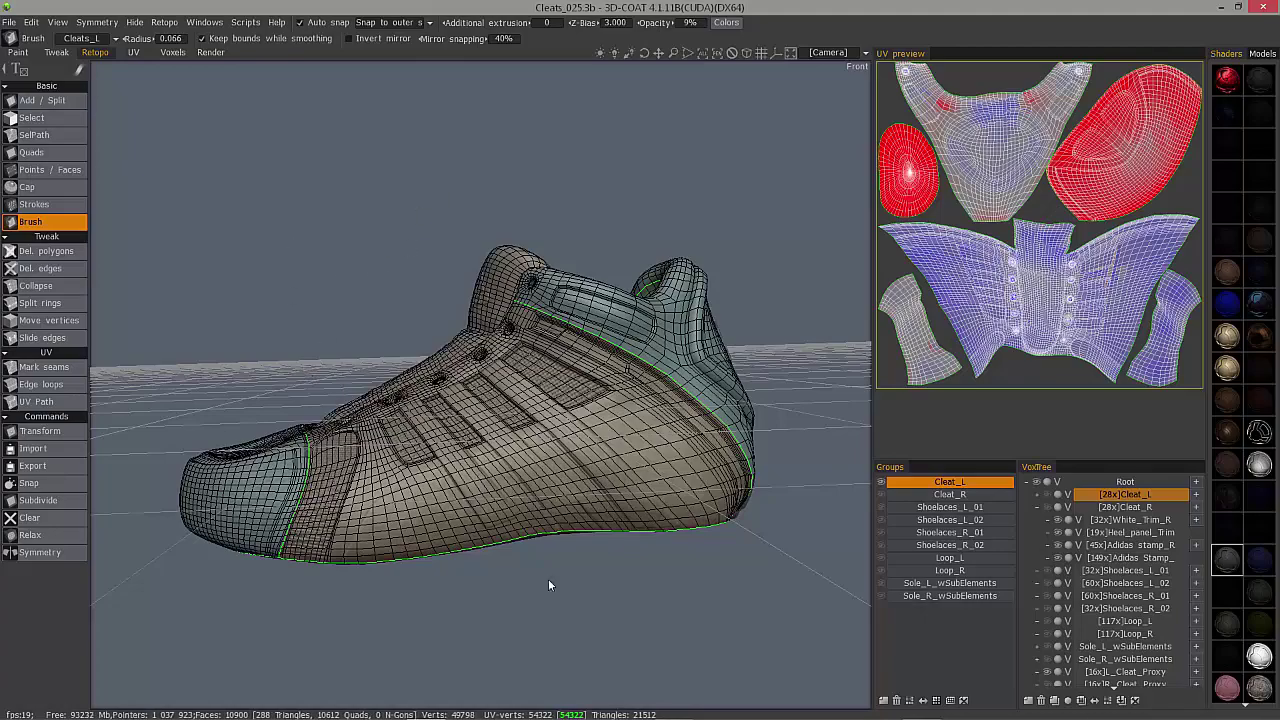
Review the voxel Move, Transform and Pose tools and their Conform Retopo Mesh option
{"action": "left_click_drag", "start_coordinate": [553, 579], "coordinate": [624, 549]}
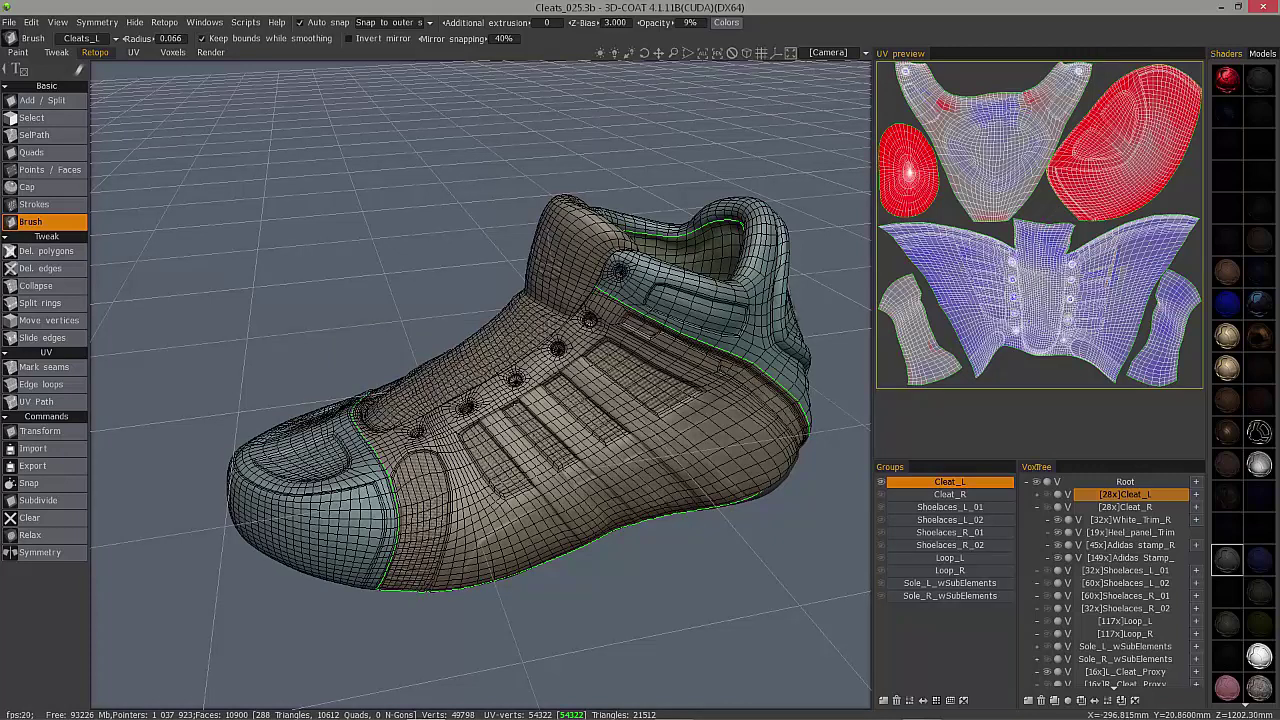
{"action": "left_click", "coordinate": [172, 53]}
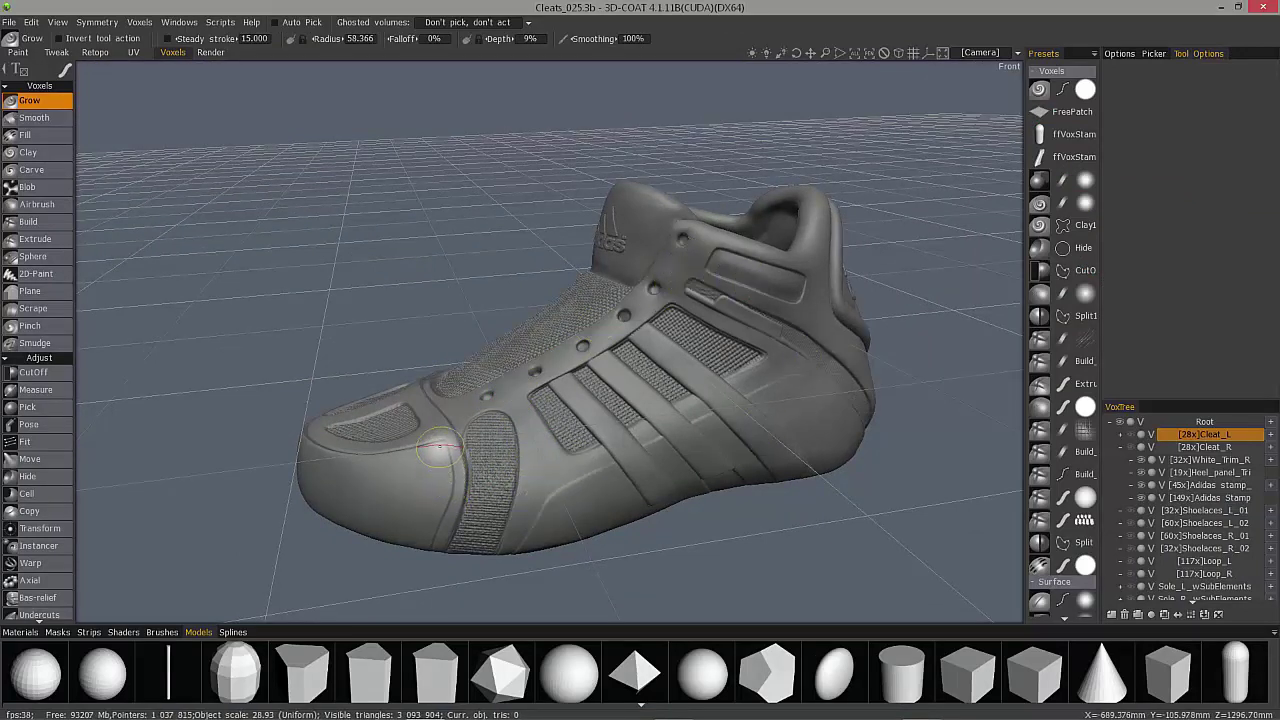
{"action": "left_click", "coordinate": [48, 458]}
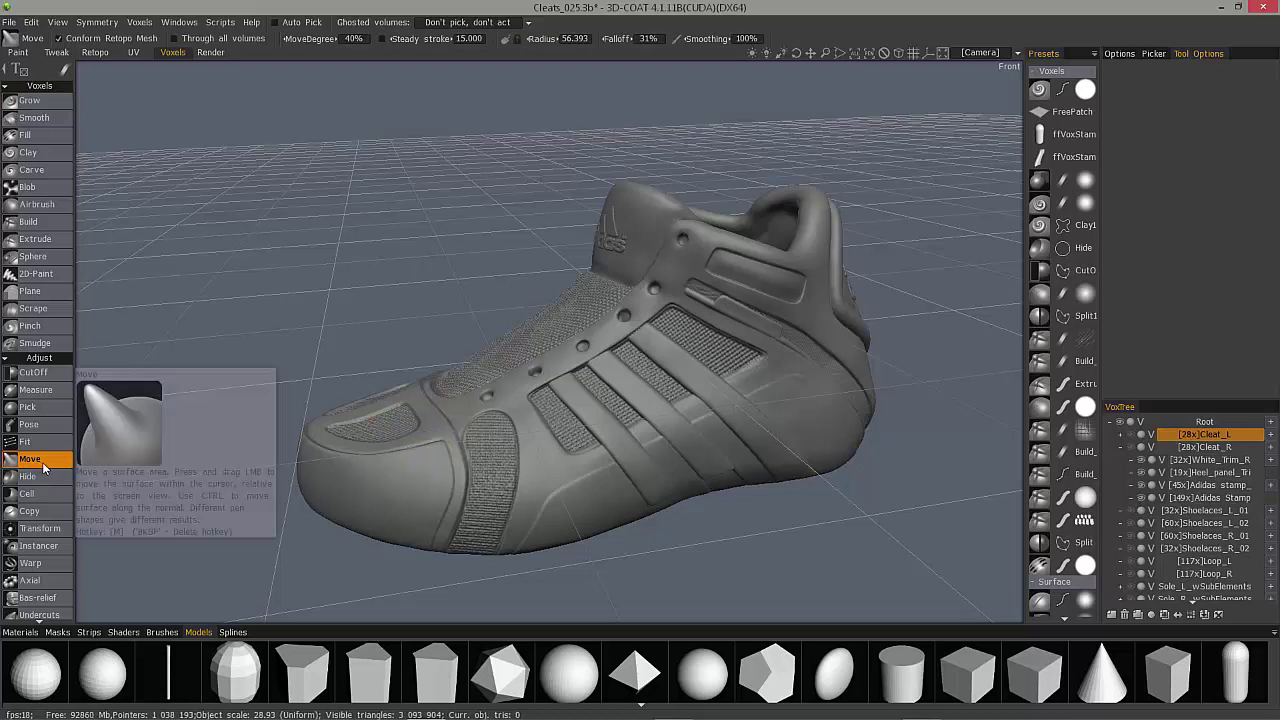
{"action": "left_click", "coordinate": [50, 528]}
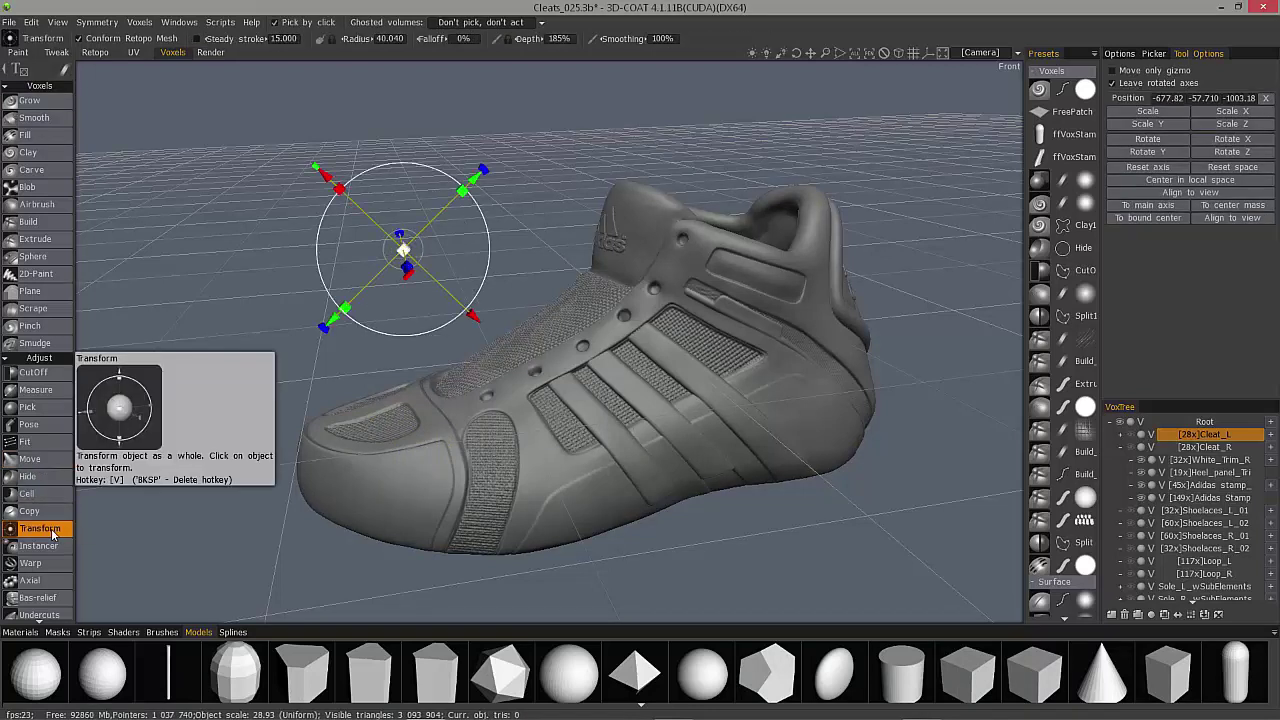
{"action": "left_click", "coordinate": [30, 424]}
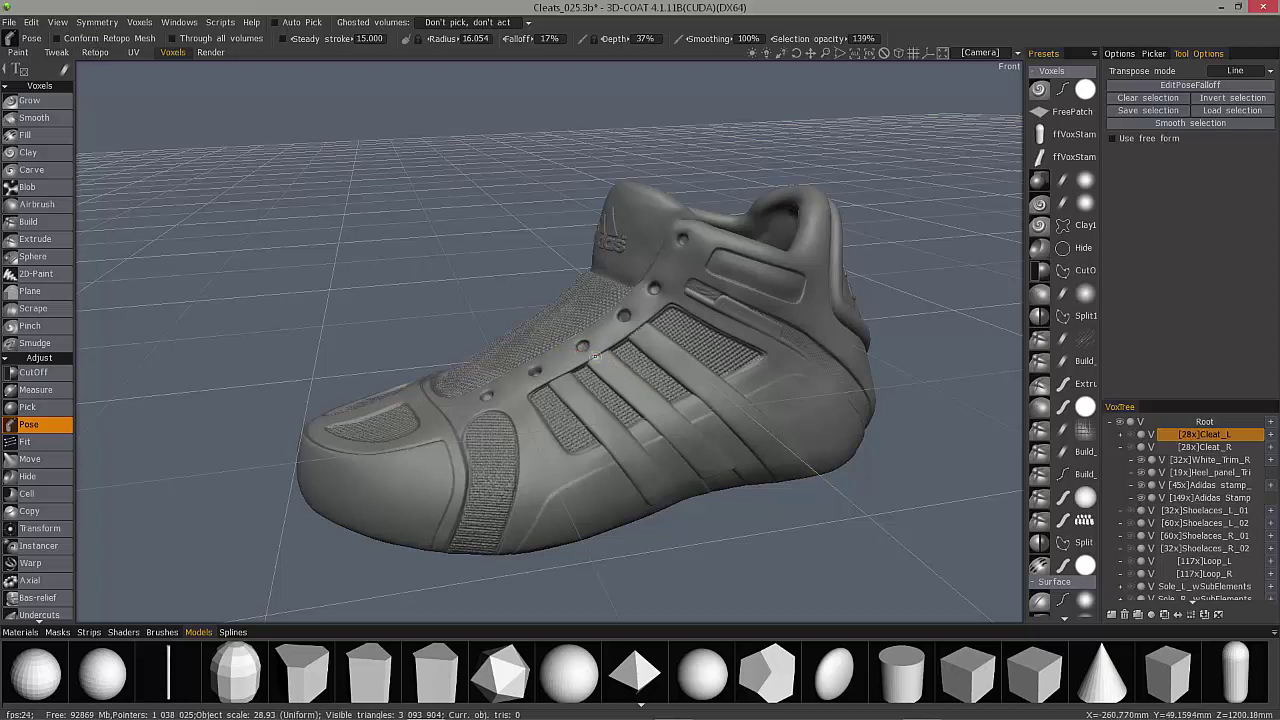
Compare the Cleat_L retopo mesh with the voxel sculpt and examine the topology around the lace holes and tongue
{"action": "left_click", "coordinate": [96, 52]}
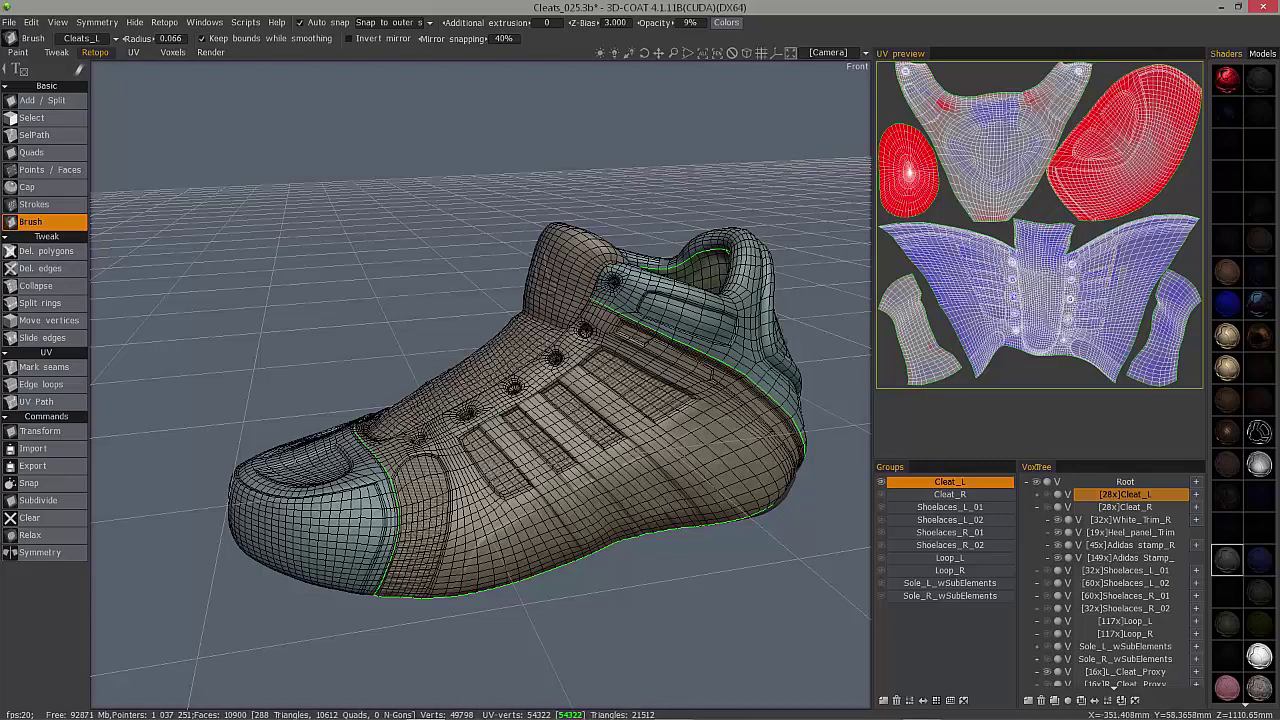
{"action": "left_click", "coordinate": [172, 52]}
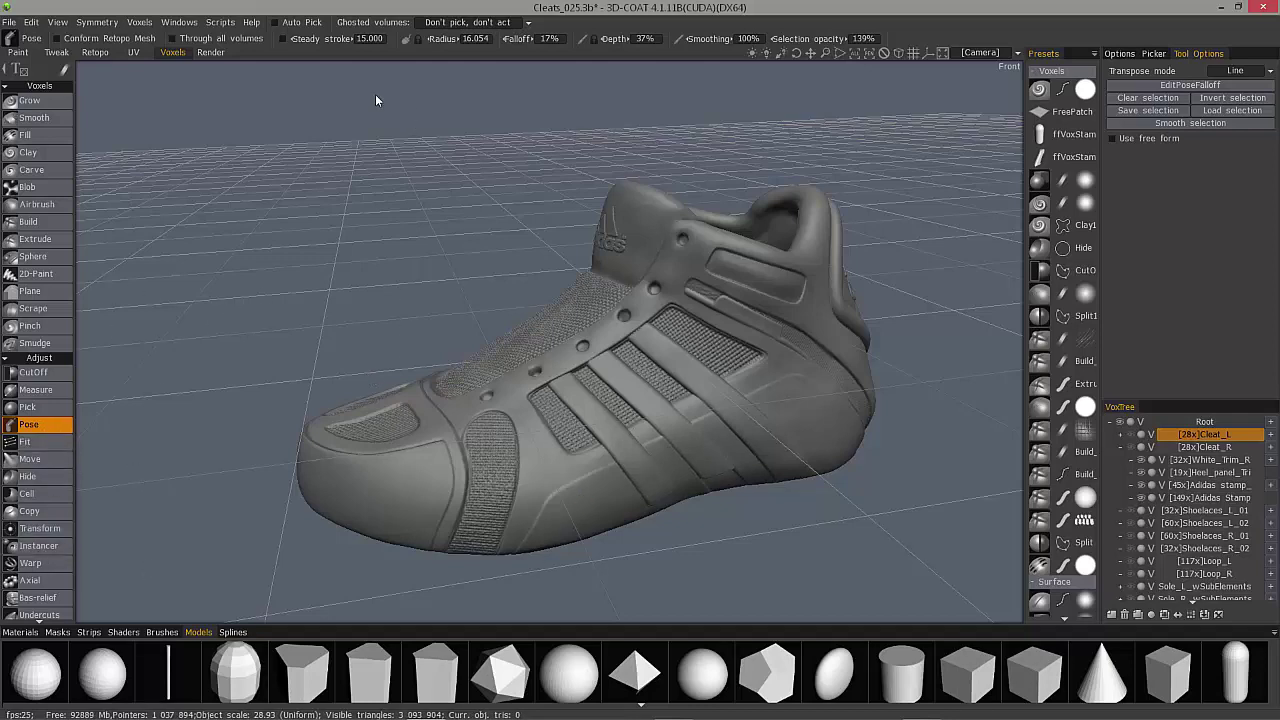
{"action": "left_click", "coordinate": [96, 52]}
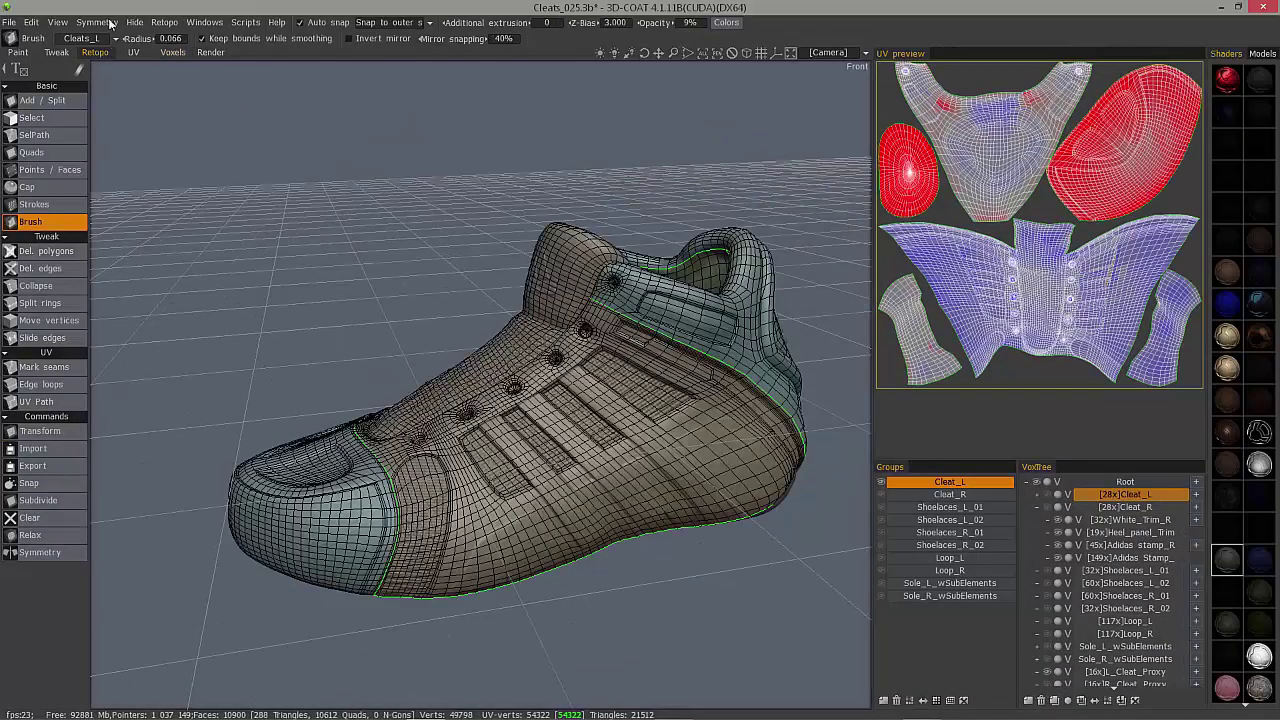
{"action": "left_click_drag", "start_coordinate": [663, 567], "coordinate": [677, 566]}
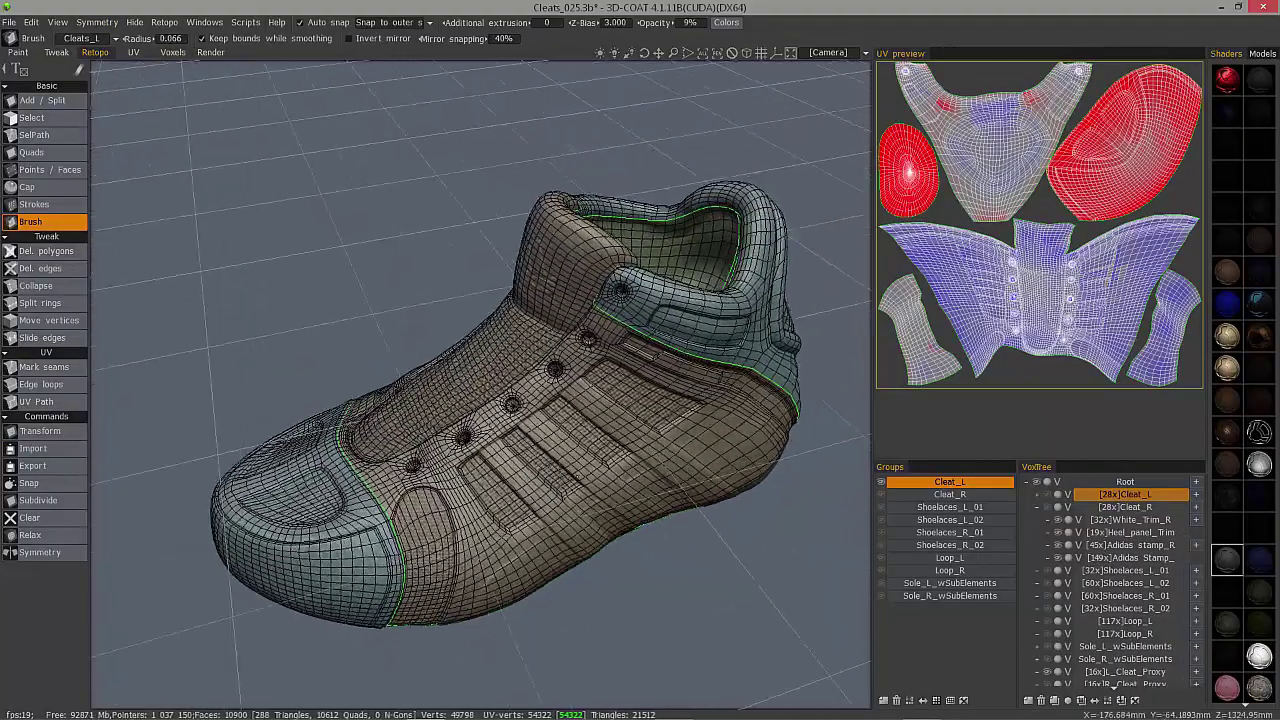
{"action": "scroll", "coordinate": [392, 343], "scroll_direction": "up", "scroll_amount": 3}
{"action": "scroll", "coordinate": [392, 343], "scroll_direction": "up", "scroll_amount": 3}
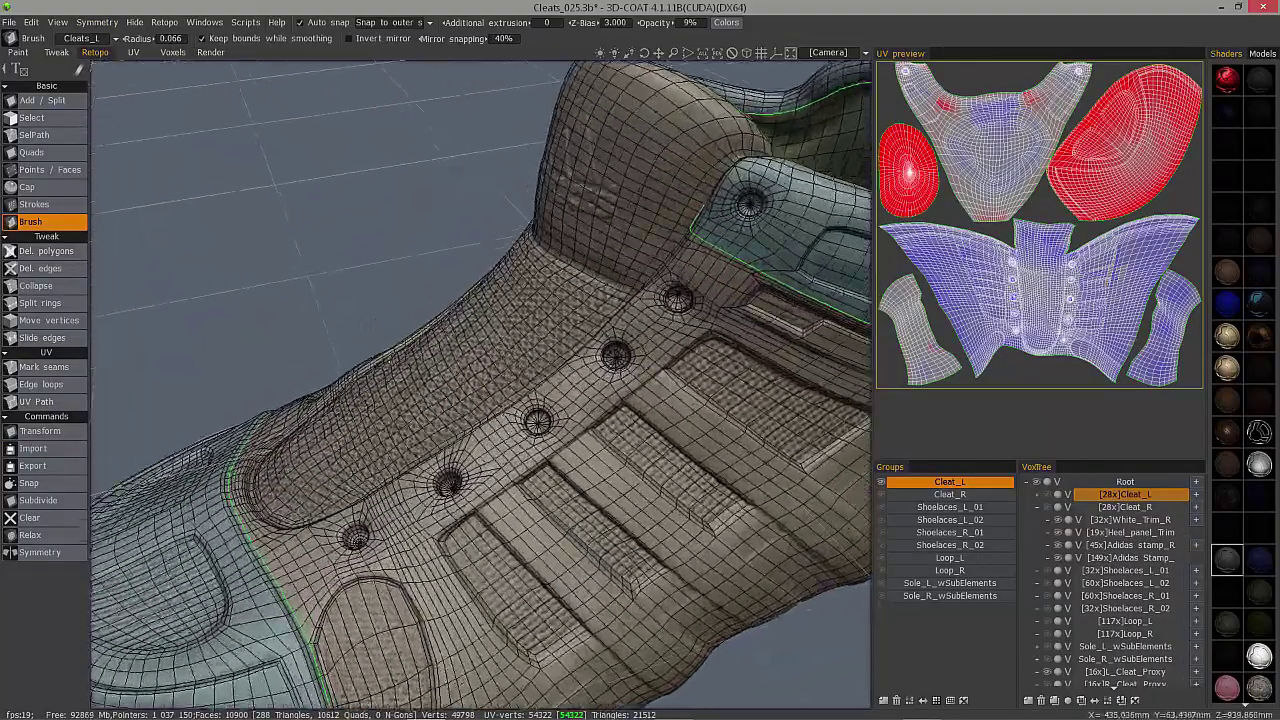
{"action": "left_click_drag", "start_coordinate": [392, 343], "coordinate": [466, 380]}
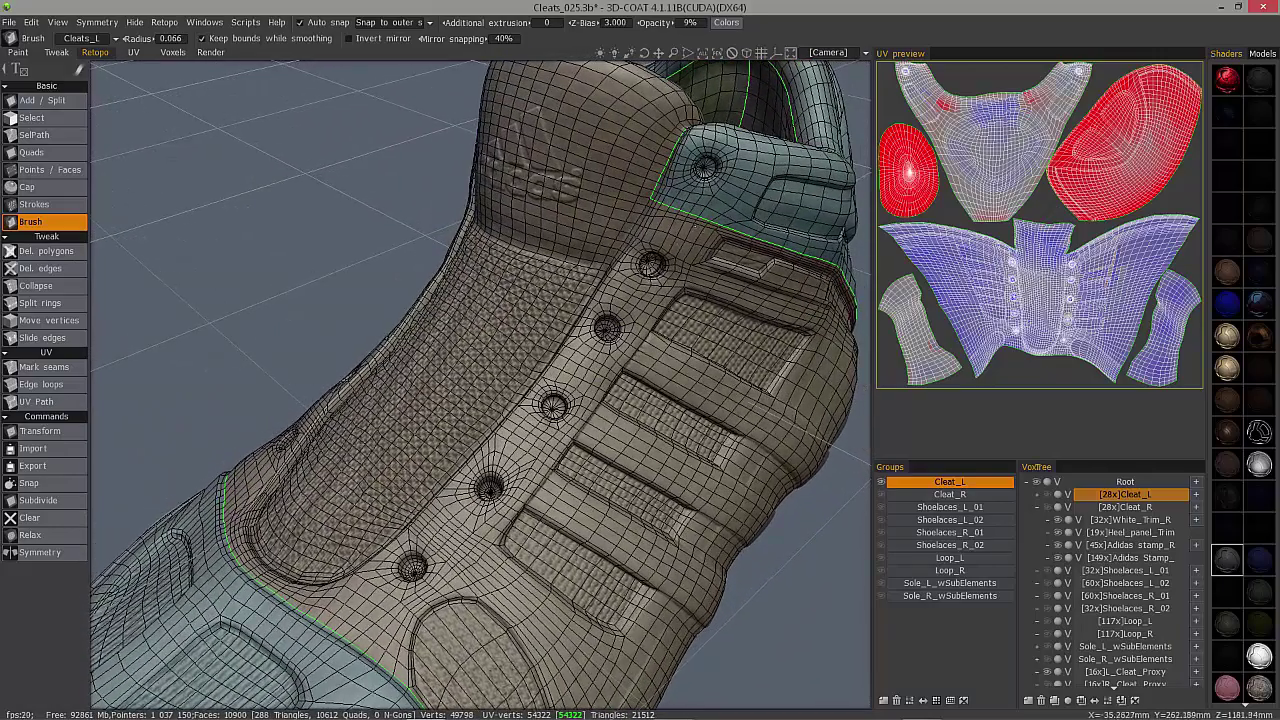
{"action": "left_click_drag", "start_coordinate": [440, 385], "coordinate": [462, 393]}
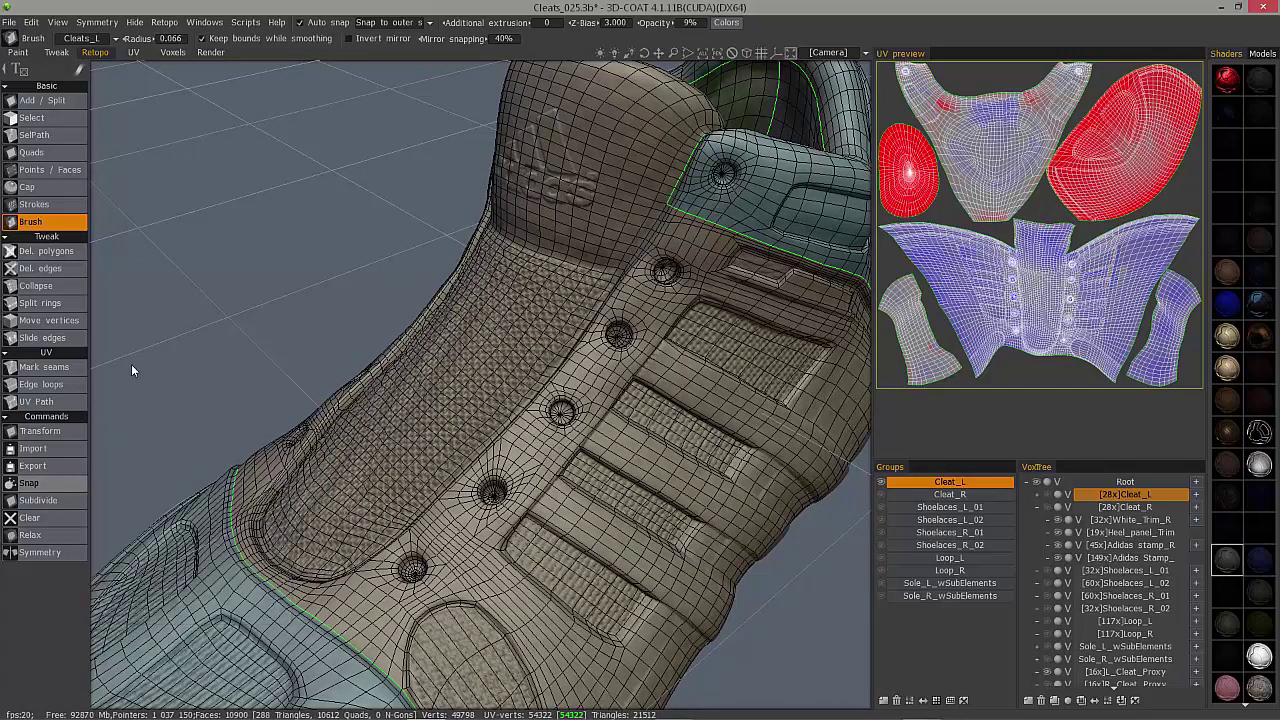
Try to snap the whole Cleat_L retopo mesh to the sculpt's outer surface, and undo the snap
{"action": "left_click", "coordinate": [44, 485]}
{"action": "left_click", "coordinate": [380, 22]}
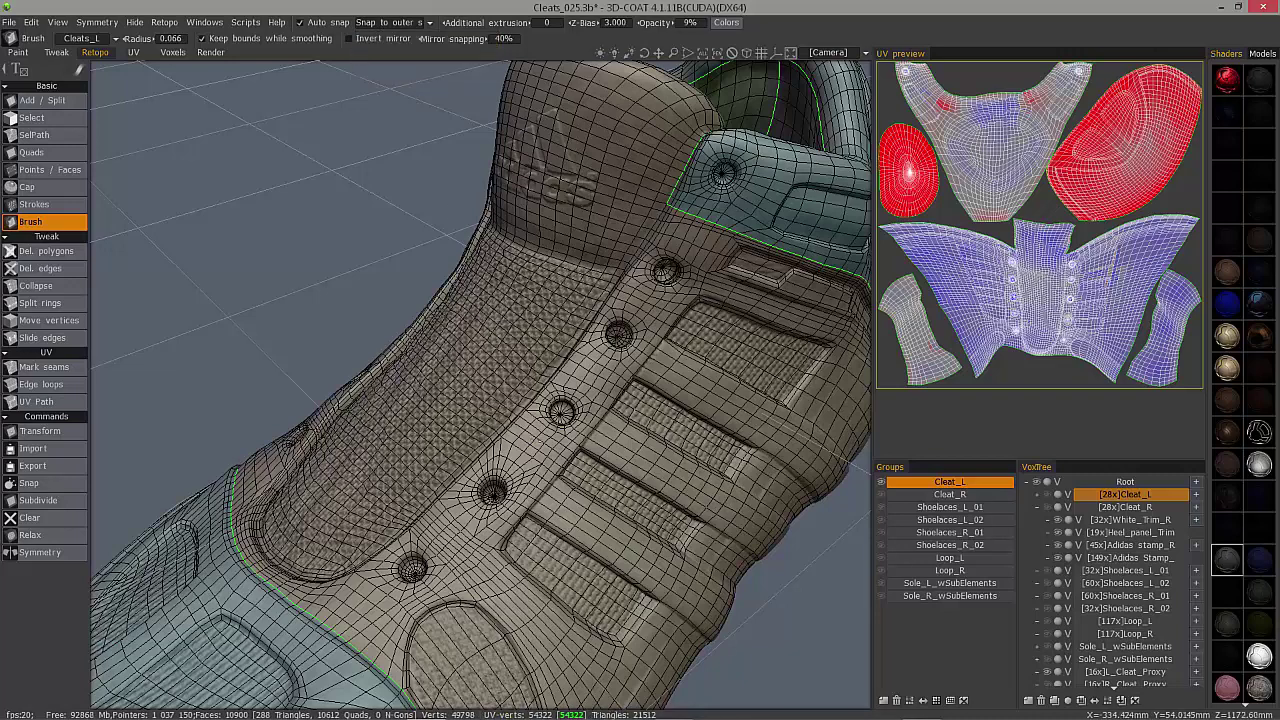
{"action": "left_click", "coordinate": [393, 27]}
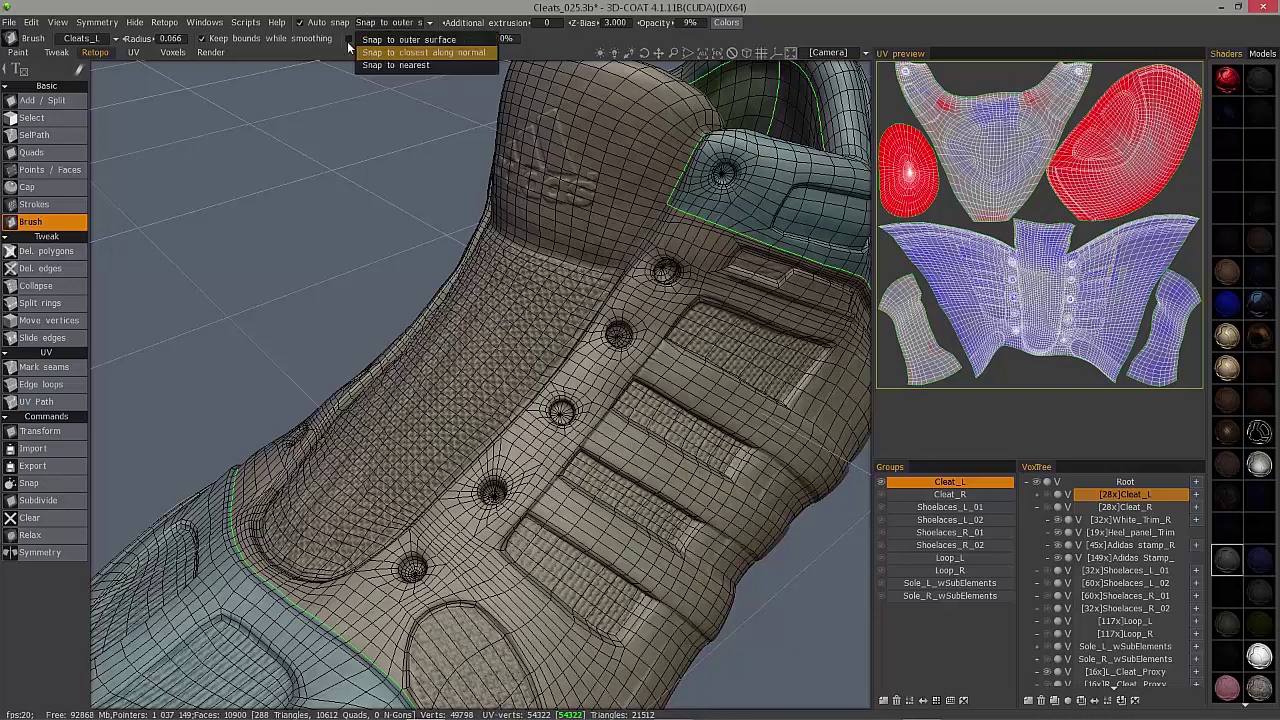
{"action": "left_click", "coordinate": [38, 484]}
{"action": "left_click_drag", "start_coordinate": [126, 341], "coordinate": [104, 275]}
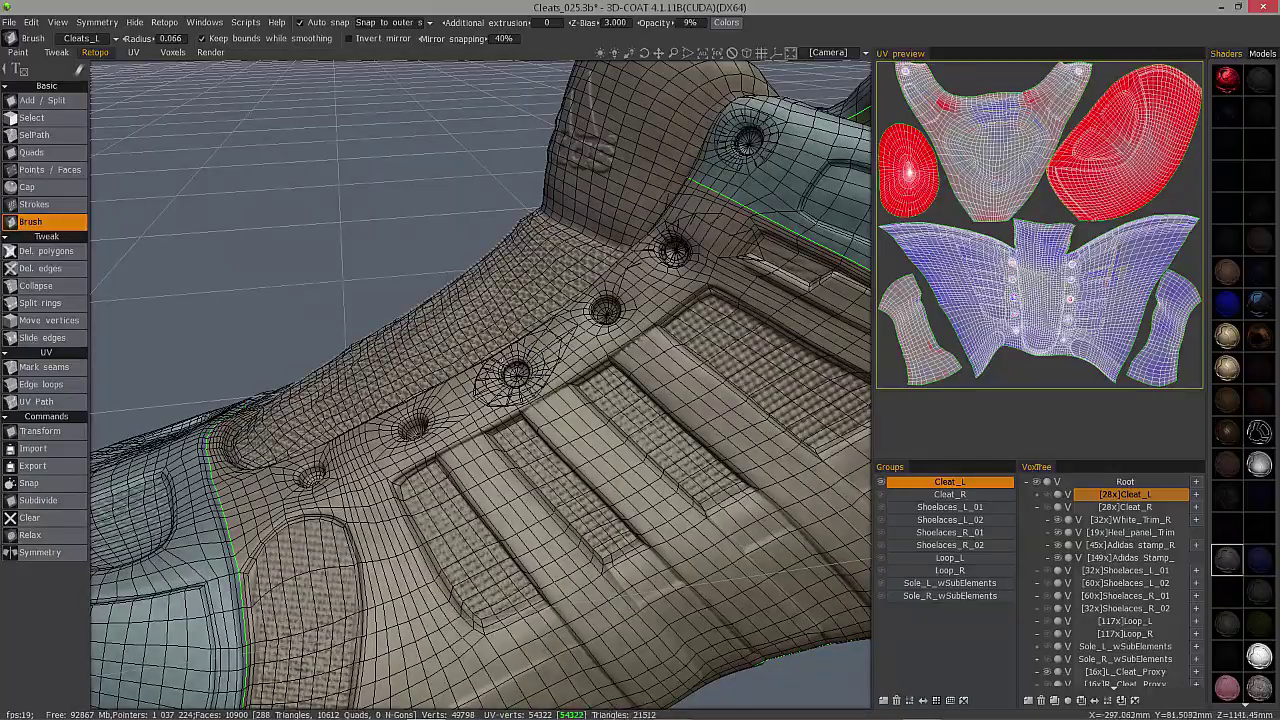
{"action": "left_click_drag", "start_coordinate": [104, 275], "coordinate": [500, 296]}
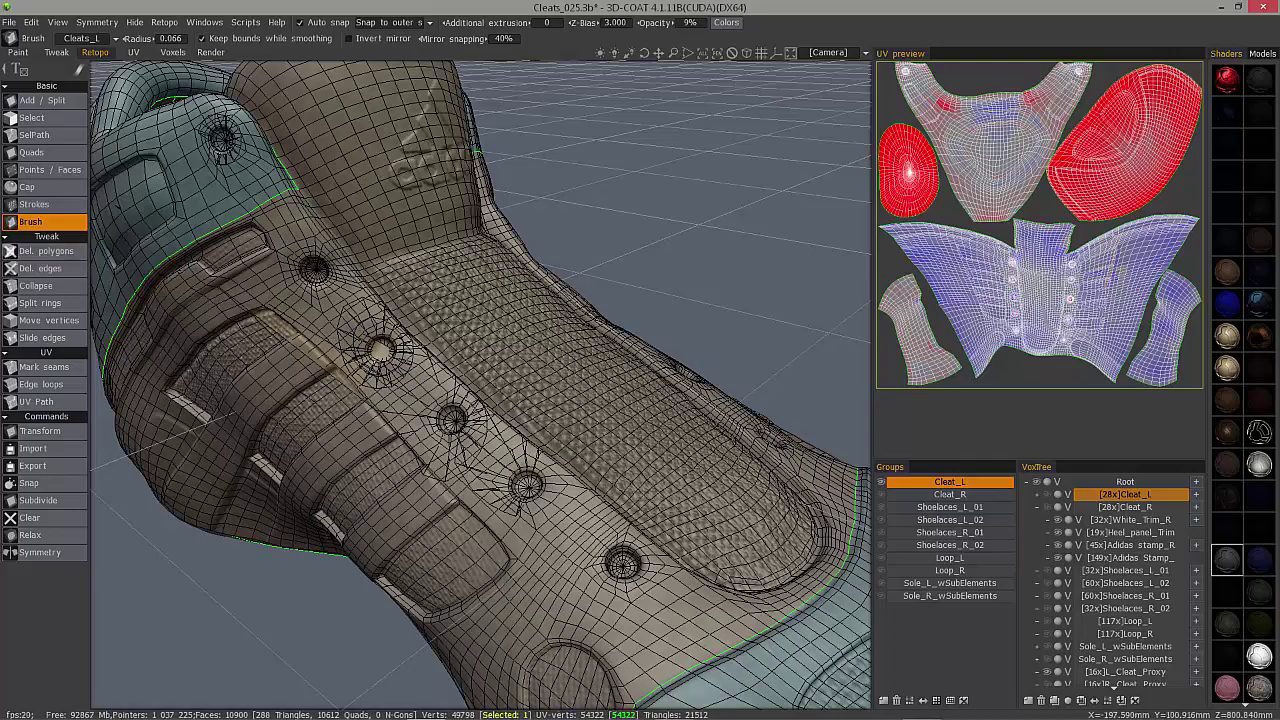
{"action": "key", "text": "ctrl+z"}
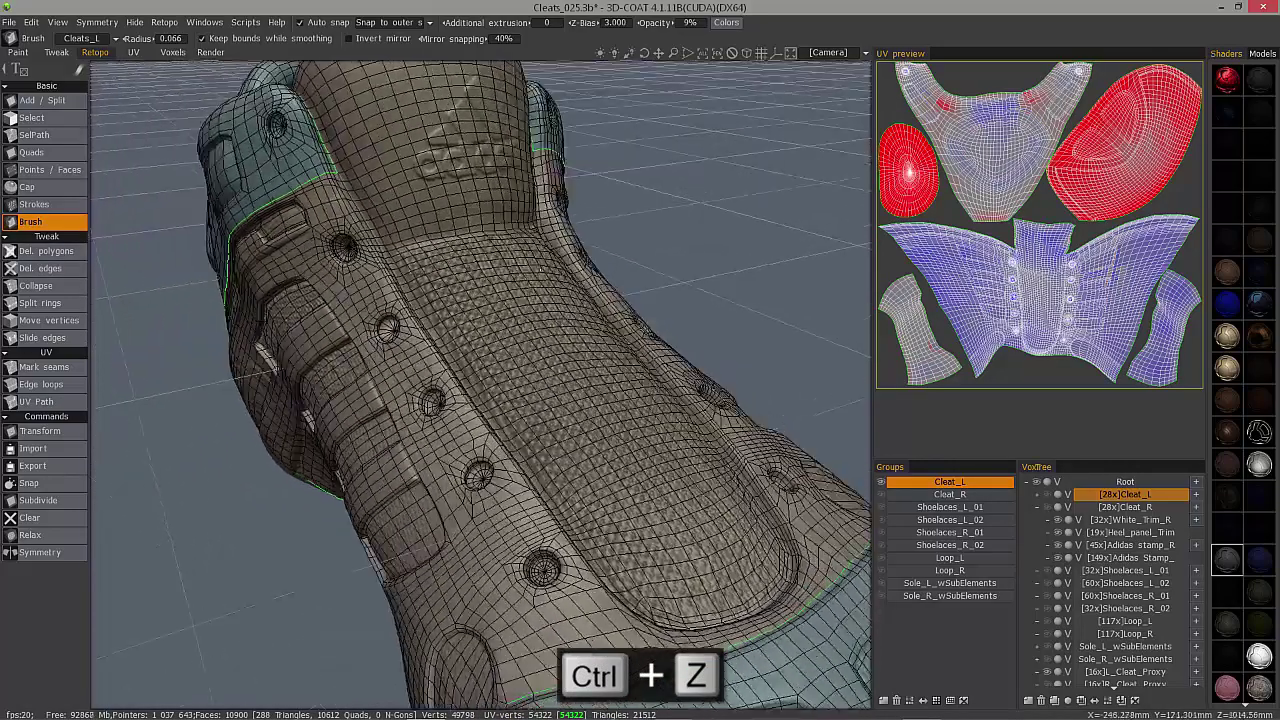
Enlarge the retopo Brush radius to 0.705 over the lace holes
{"action": "left_click_drag", "start_coordinate": [720, 365], "coordinate": [190, 255], "text": "alt"}
{"action": "scroll", "coordinate": [470, 320], "scroll_direction": "up", "scroll_amount": 5}
{"action": "left_click_drag", "start_coordinate": [480, 322], "coordinate": [505, 275], "text": "alt"}
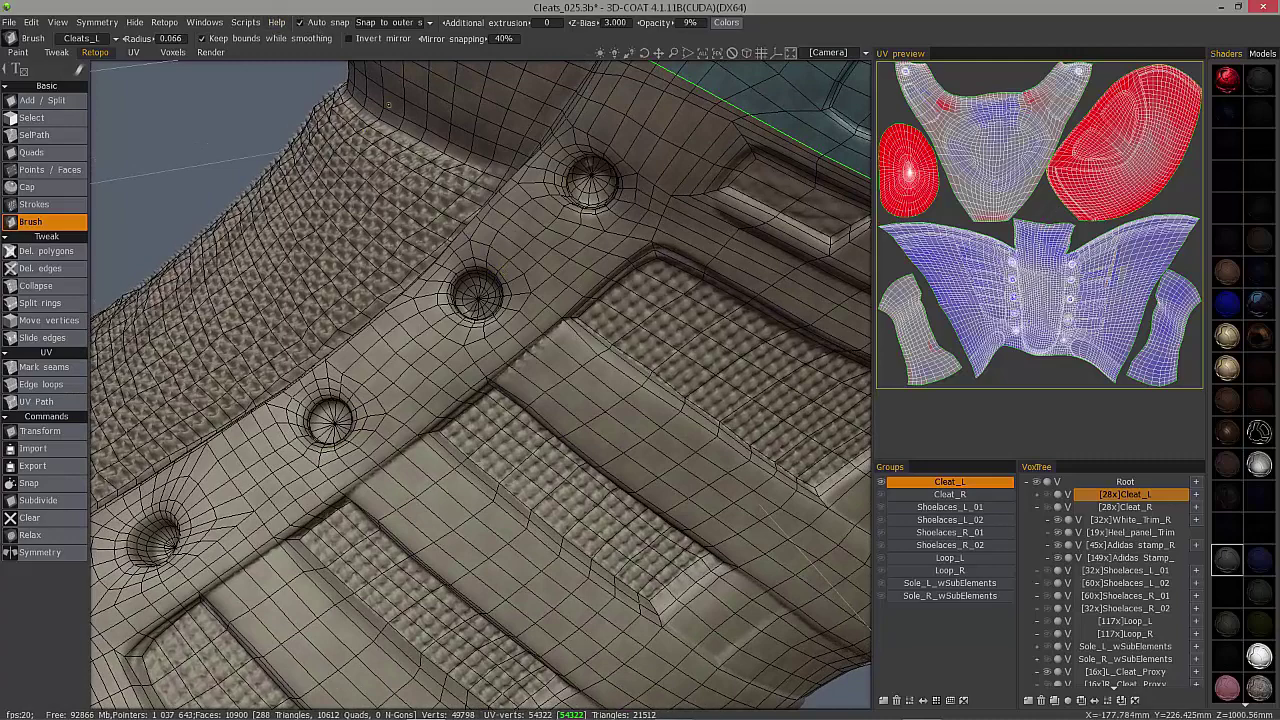
{"action": "left_click_drag", "start_coordinate": [488, 250], "coordinate": [506, 266], "text": "alt"}
{"action": "right_click_drag", "start_coordinate": [497, 266], "coordinate": [508, 266]}
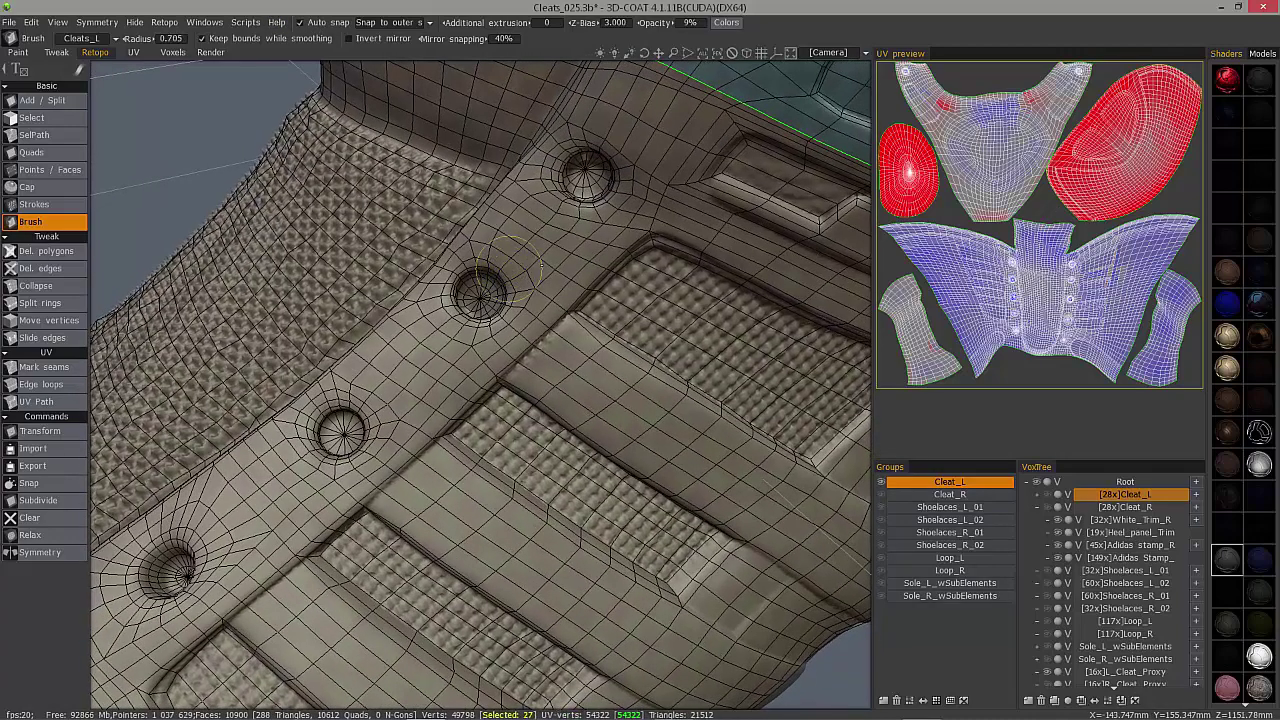
Set the retopo Brush radius to 0.804 and its opacity to 8% at the ankle panel beside the heel trim
{"action": "left_click_drag", "start_coordinate": [468, 290], "coordinate": [428, 256], "text": "alt"}
{"action": "middle_click_drag", "start_coordinate": [608, 227], "coordinate": [434, 310], "text": "alt"}
{"action": "mouse_move", "coordinate": [690, 262]}
{"action": "left_mouse_down", "text": "alt"}
{"action": "mouse_move", "coordinate": [614, 291]}
{"action": "mouse_move", "coordinate": [640, 361]}
{"action": "mouse_move", "coordinate": [677, 349]}
{"action": "left_mouse_up", "text": "alt"}
{"action": "middle_click_drag", "start_coordinate": [677, 349], "coordinate": [340, 280], "text": "alt"}
{"action": "mouse_move", "coordinate": [650, 238]}
{"action": "left_mouse_down", "text": "alt"}
{"action": "mouse_move", "coordinate": [560, 228]}
{"action": "mouse_move", "coordinate": [360, 280]}
{"action": "left_mouse_up", "text": "alt"}
{"action": "left_click_drag", "start_coordinate": [638, 415], "coordinate": [545, 400], "text": "alt"}
{"action": "middle_click_drag", "start_coordinate": [690, 260], "coordinate": [282, 330], "text": "alt"}
{"action": "mouse_move", "coordinate": [282, 330]}
{"action": "left_mouse_down", "text": "alt"}
{"action": "mouse_move", "coordinate": [291, 369]}
{"action": "mouse_move", "coordinate": [340, 370]}
{"action": "left_mouse_up", "text": "alt"}
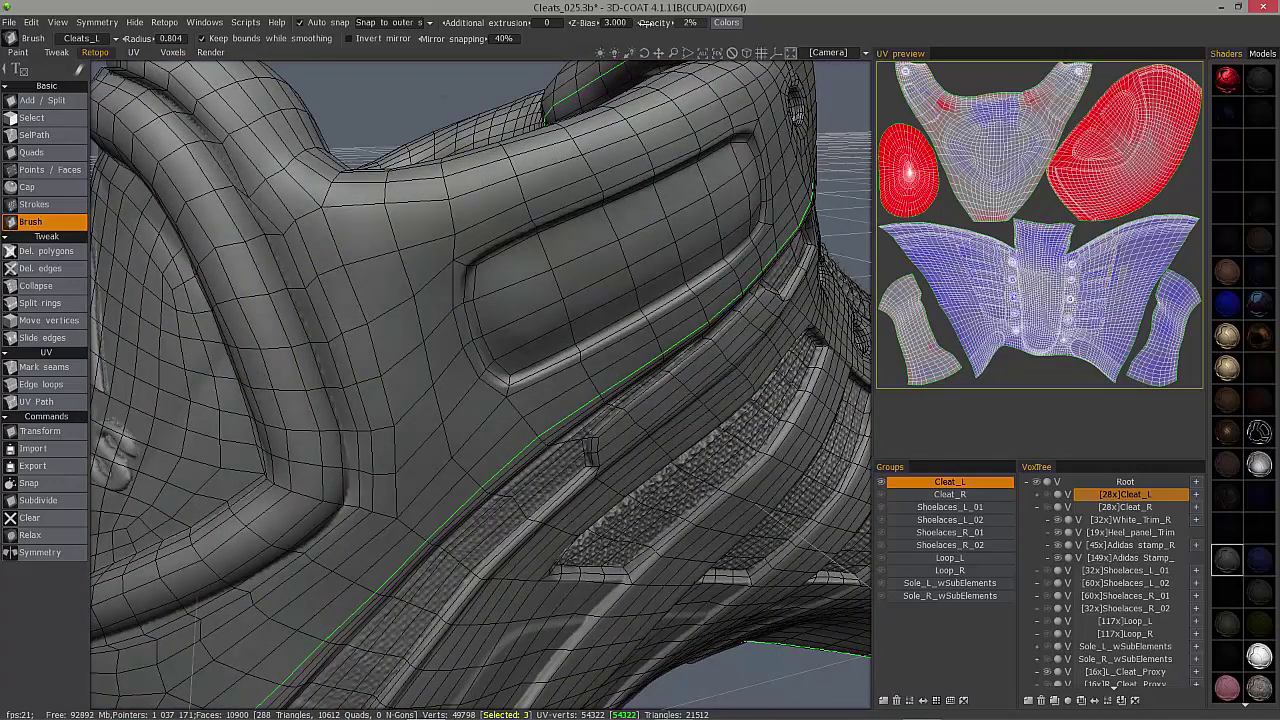
{"action": "left_click_drag", "start_coordinate": [647, 23], "coordinate": [614, 22]}
{"action": "mouse_move", "coordinate": [290, 240]}
{"action": "left_mouse_down", "text": "alt"}
{"action": "mouse_move", "coordinate": [215, 240]}
{"action": "mouse_move", "coordinate": [252, 243]}
{"action": "left_mouse_up", "text": "alt"}
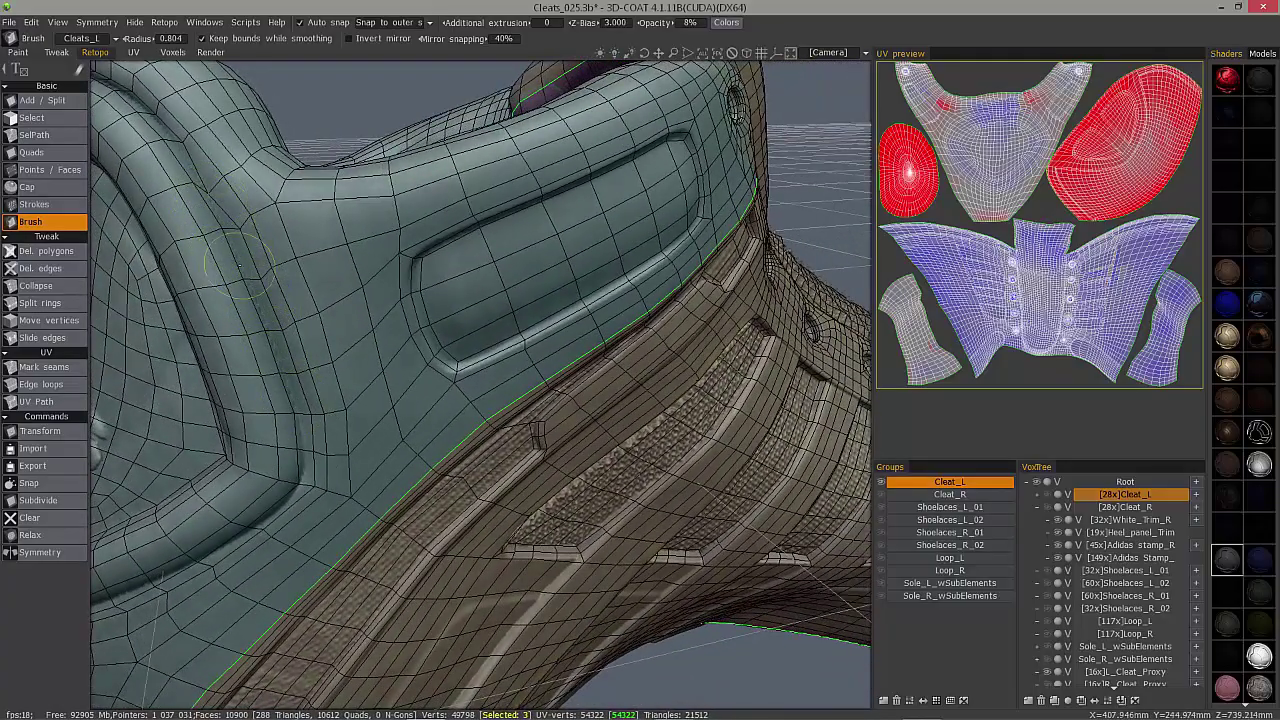
Brush and smooth the mesh edges along the outer groove of the heel panel's raised trim
{"action": "middle_click_drag", "start_coordinate": [207, 230], "coordinate": [240, 258]}
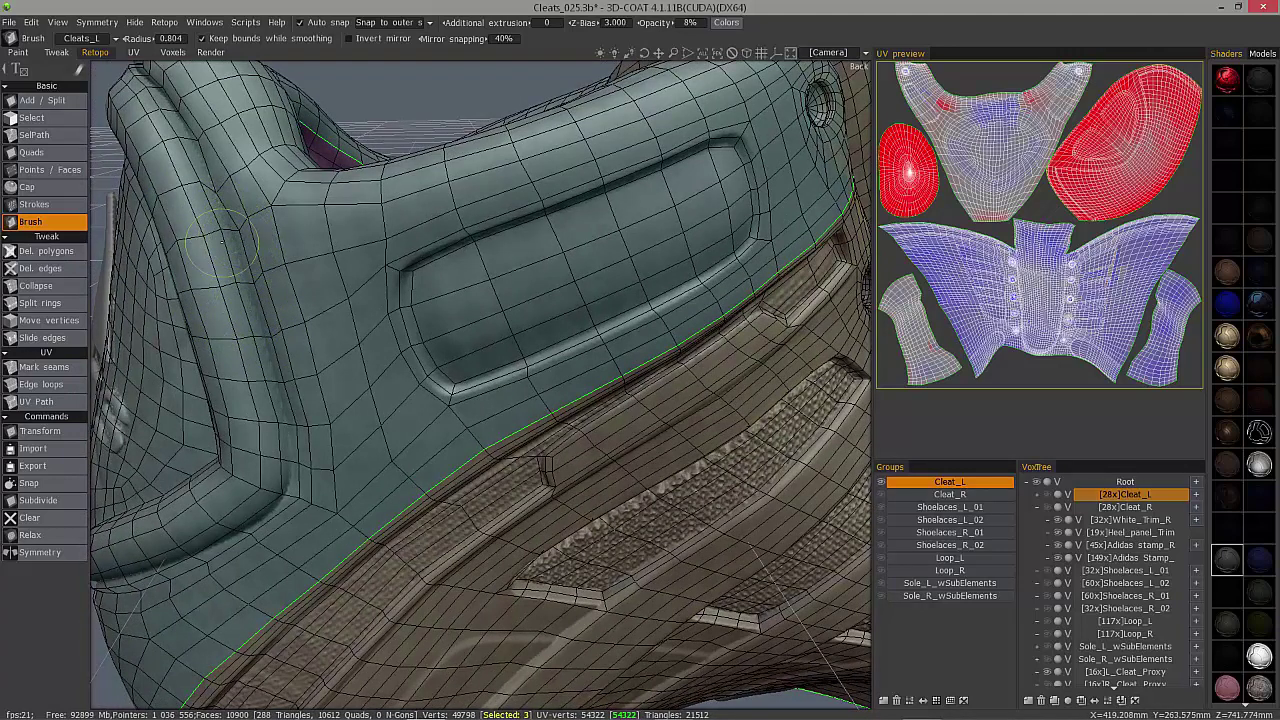
{"action": "mouse_move", "coordinate": [222, 242]}
{"action": "left_mouse_down", "text": "shift"}
{"action": "mouse_move", "coordinate": [236, 246]}
{"action": "mouse_move", "coordinate": [234, 231]}
{"action": "left_mouse_up", "text": "shift"}
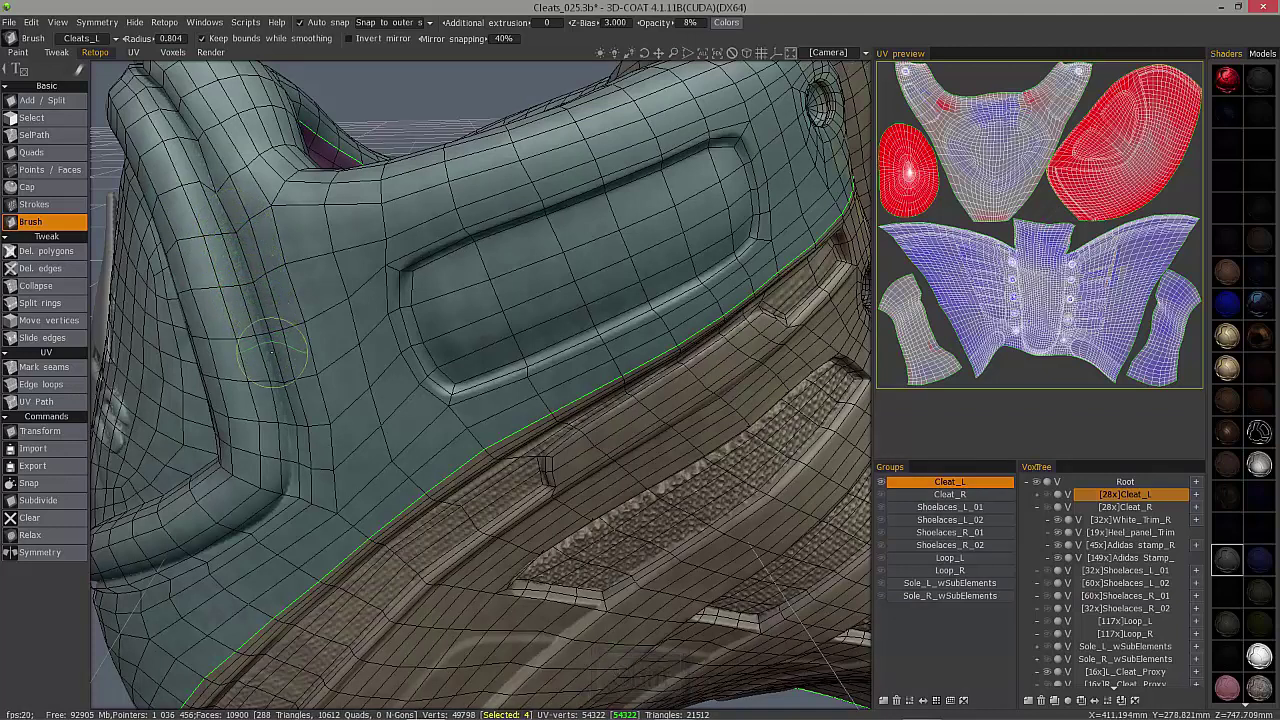
{"action": "mouse_move", "coordinate": [273, 355]}
{"action": "left_mouse_down"}
{"action": "mouse_move", "coordinate": [290, 450]}
{"action": "mouse_move", "coordinate": [284, 420]}
{"action": "mouse_move", "coordinate": [295, 438]}
{"action": "mouse_move", "coordinate": [285, 427]}
{"action": "mouse_move", "coordinate": [285, 497]}
{"action": "left_mouse_up"}
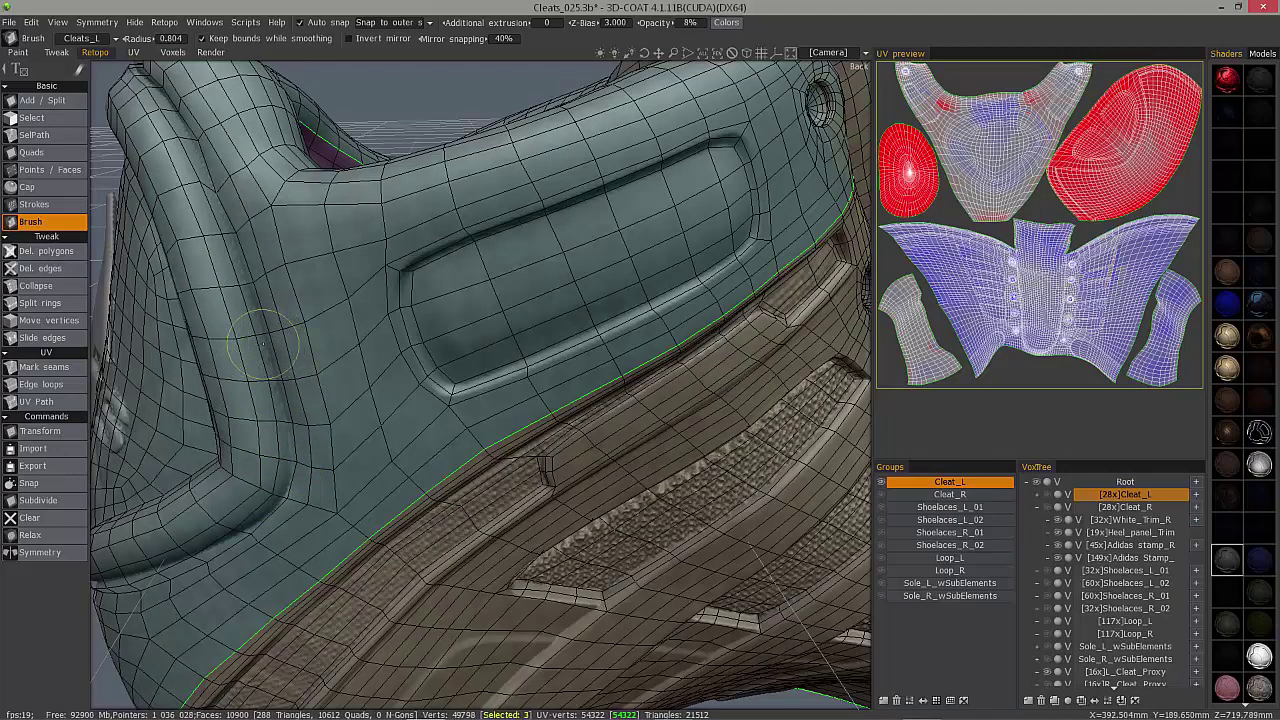
{"action": "right_click_drag", "start_coordinate": [260, 325], "coordinate": [255, 323]}
{"action": "key", "text": "bracketright"}
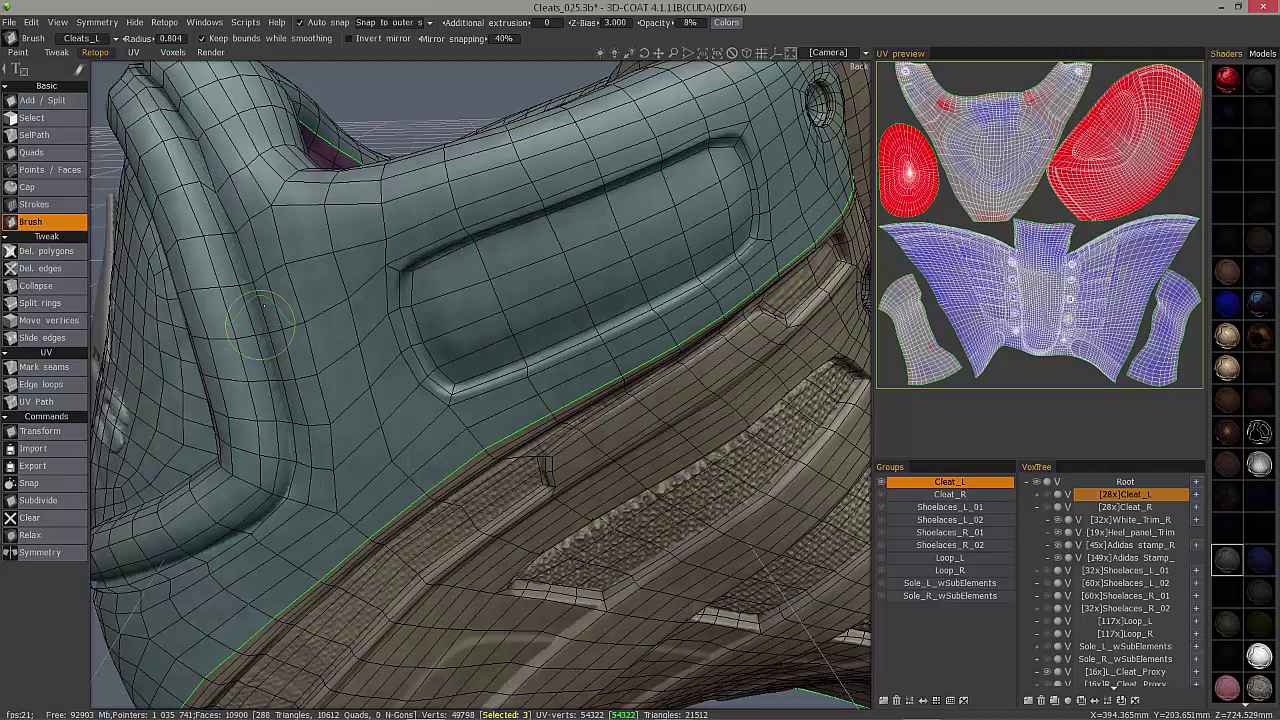
Try further brush strokes on the edges beside the heel trim, and undo them
{"action": "left_click", "coordinate": [266, 312]}
{"action": "key", "text": "ctrl+z"}
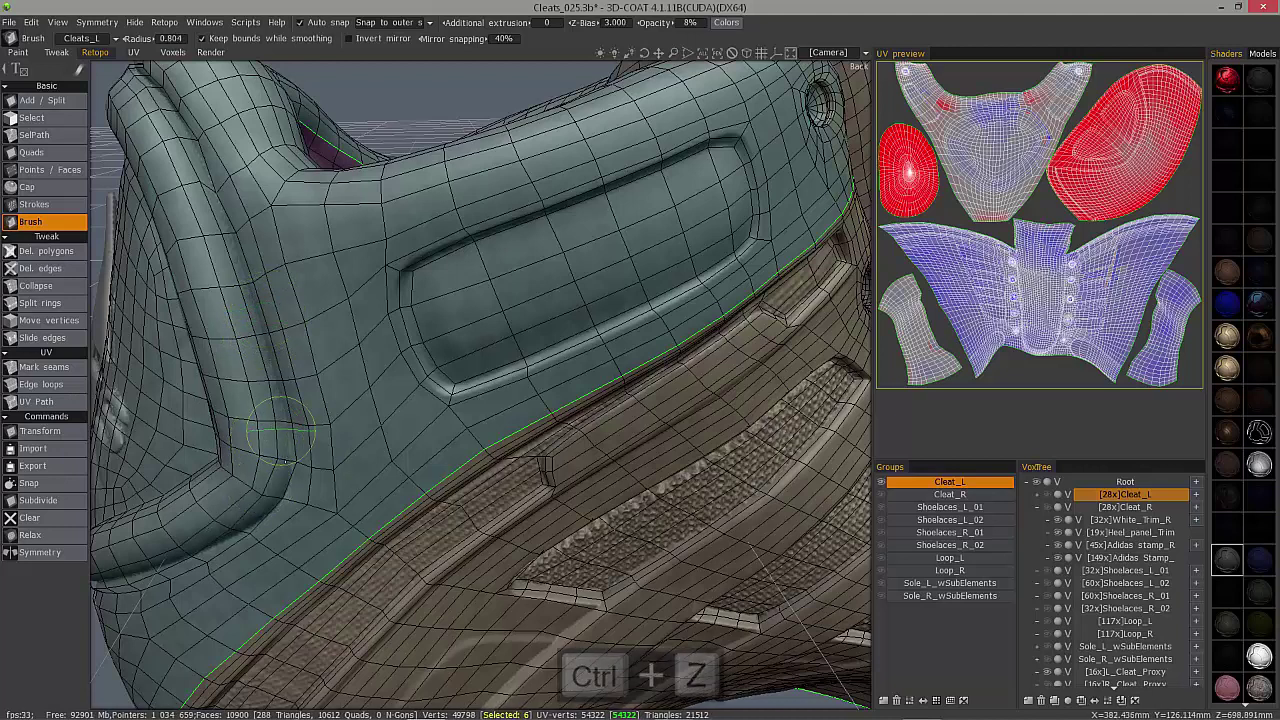
{"action": "key", "text": "ctrl+z"}
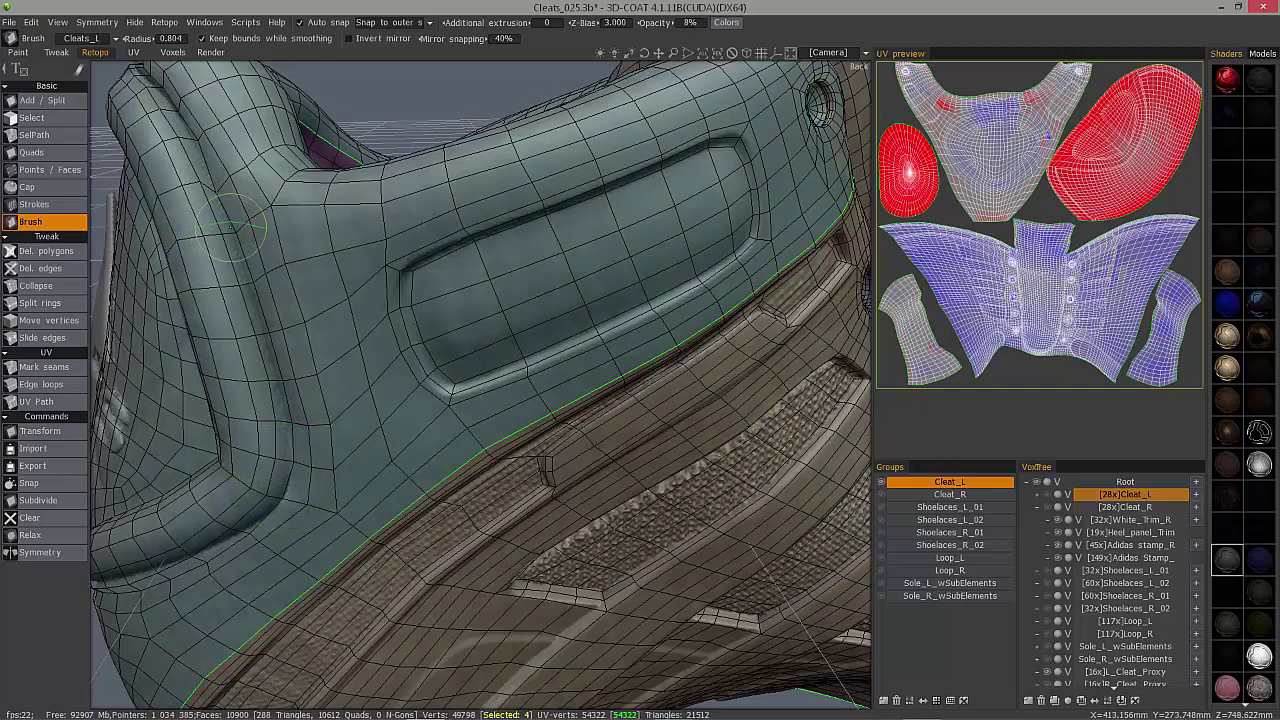
{"action": "left_click", "coordinate": [248, 270]}
{"action": "key", "text": "ctrl+z"}
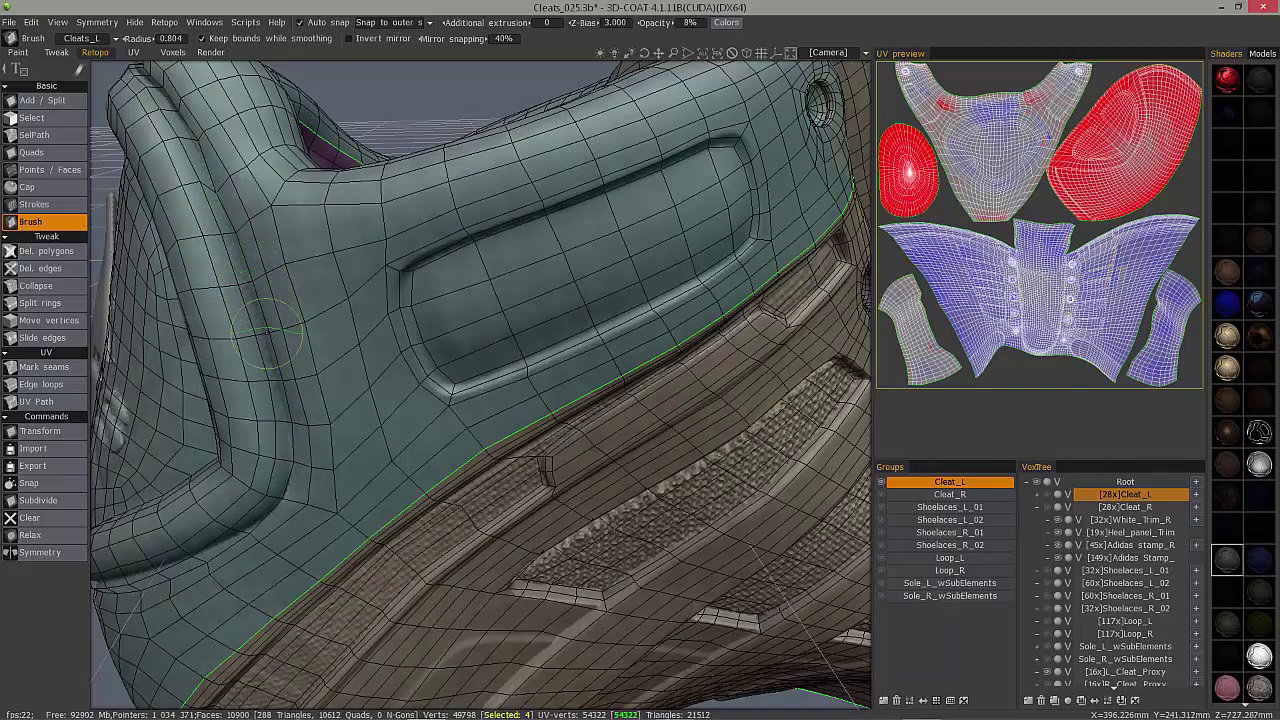
{"action": "left_click", "coordinate": [293, 435]}
{"action": "key", "text": "ctrl+z"}
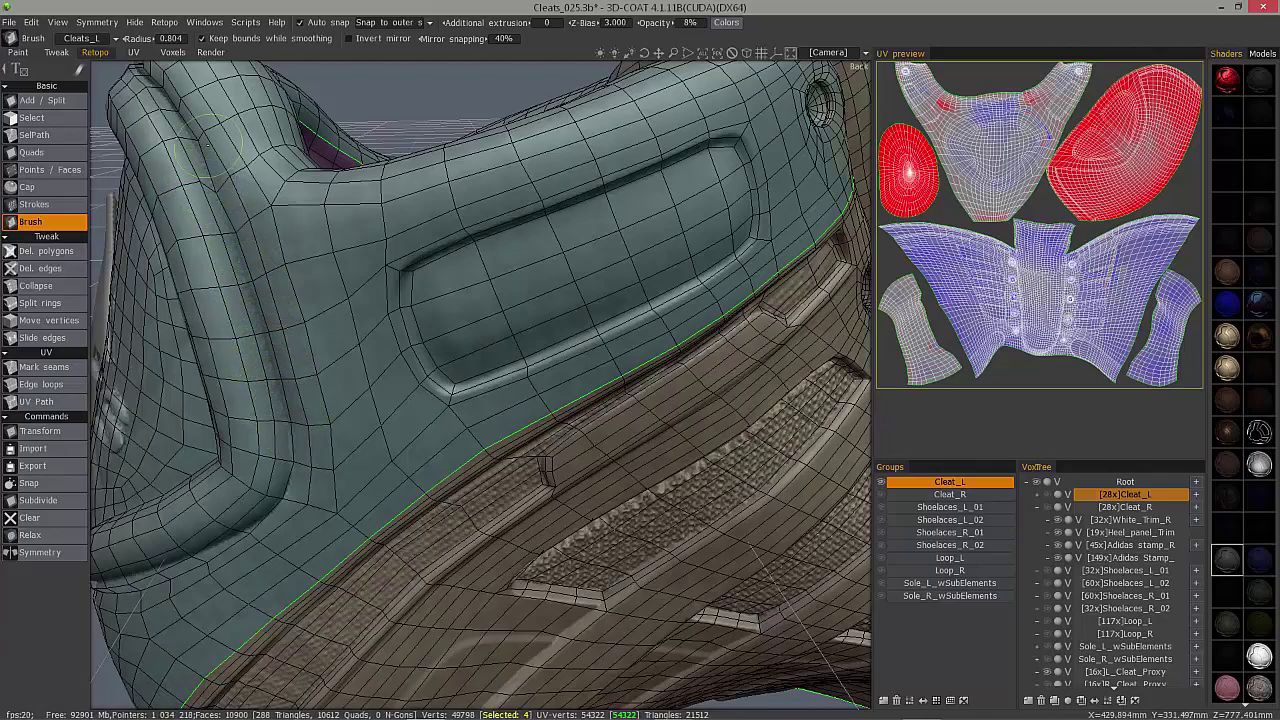
Brush the mesh edges along the lower outer groove of the heel panel's trim, enlarging the retopo Brush radius to 1.221
{"action": "left_click_drag", "start_coordinate": [222, 175], "coordinate": [162, 114], "text": "alt"}
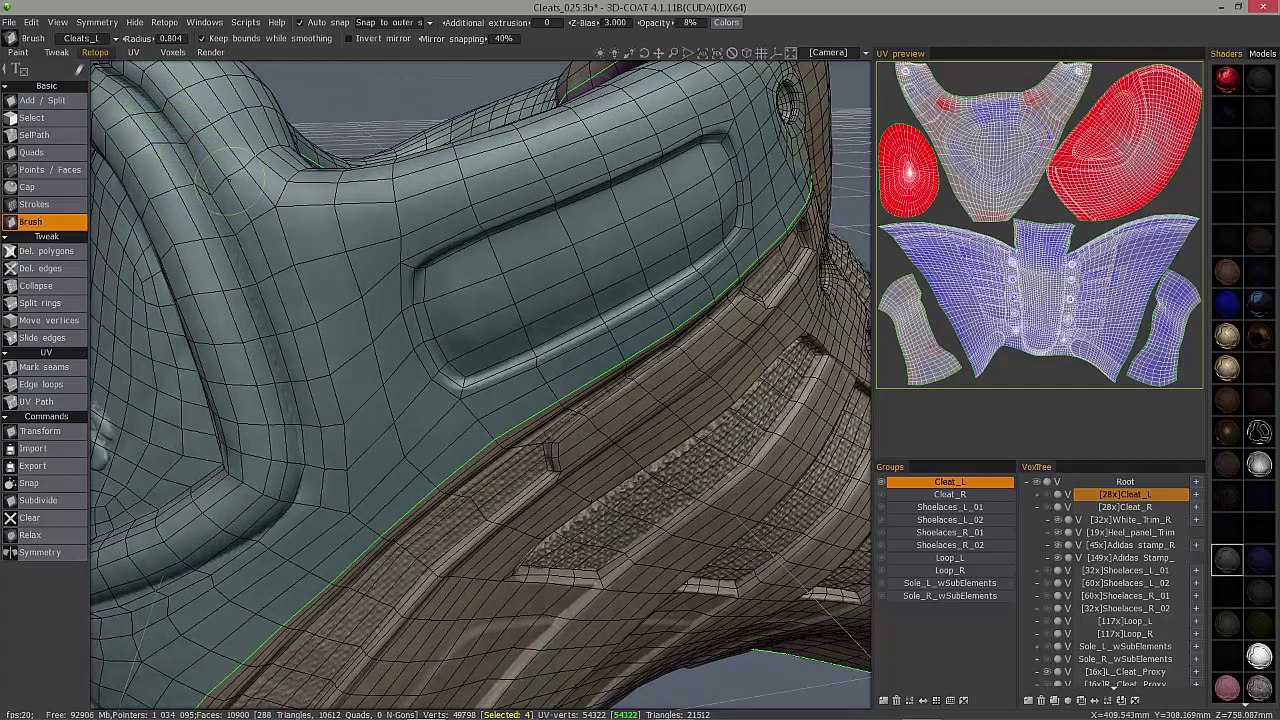
{"action": "left_click_drag", "start_coordinate": [271, 450], "coordinate": [322, 514], "text": "alt"}
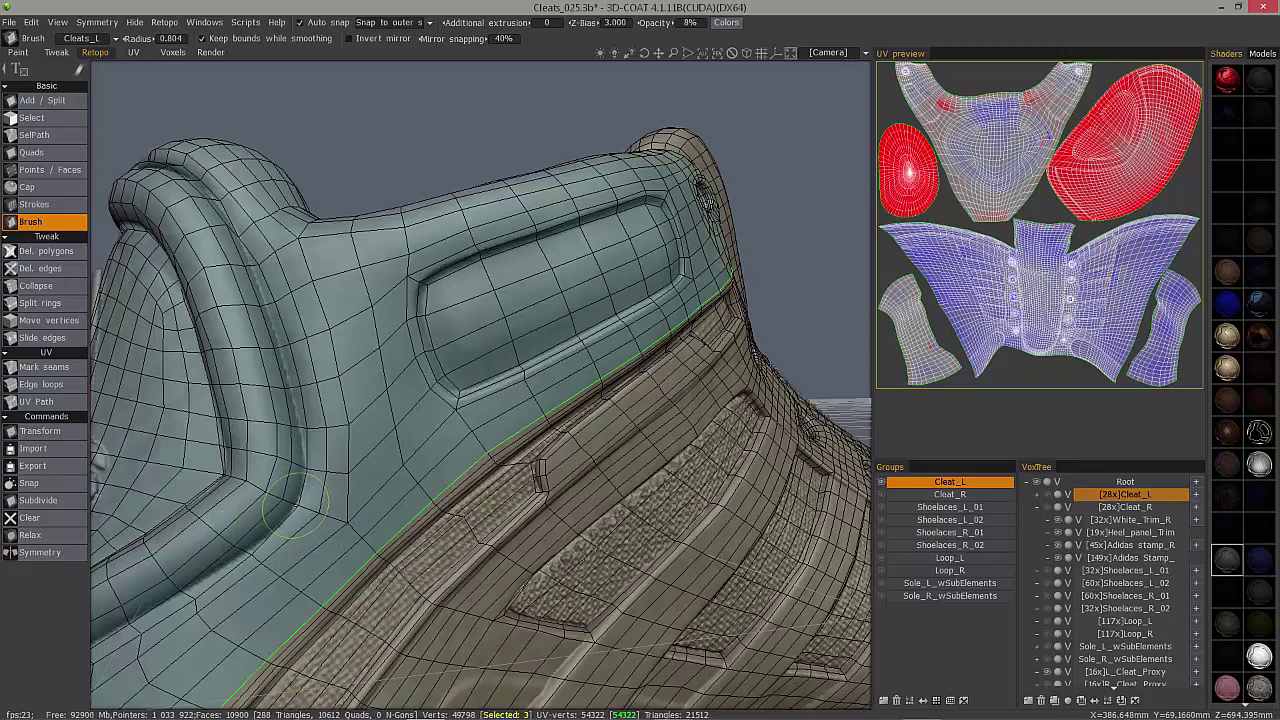
{"action": "mouse_move", "coordinate": [228, 571]}
{"action": "left_mouse_down", "text": "alt"}
{"action": "mouse_move", "coordinate": [216, 582]}
{"action": "mouse_move", "coordinate": [243, 569]}
{"action": "mouse_move", "coordinate": [300, 574]}
{"action": "left_mouse_up", "text": "alt"}
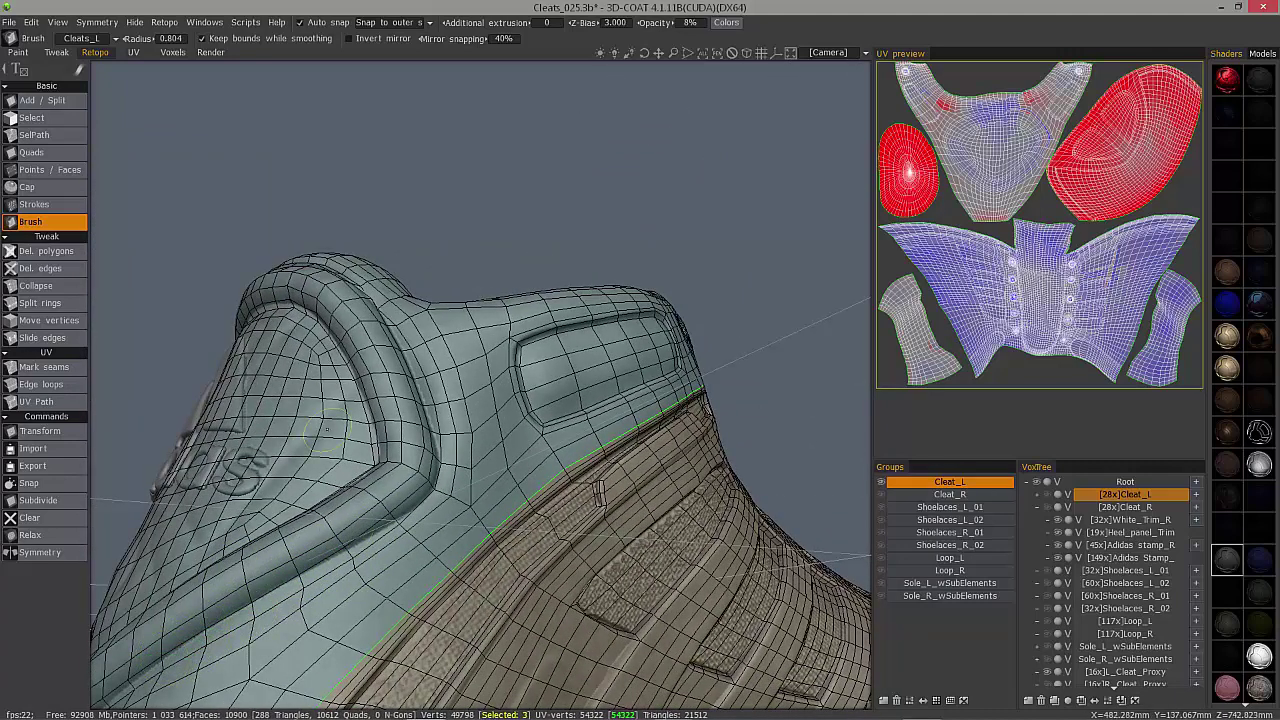
{"action": "mouse_move", "coordinate": [327, 428]}
{"action": "left_mouse_down", "text": "alt"}
{"action": "mouse_move", "coordinate": [346, 456]}
{"action": "mouse_move", "coordinate": [303, 255]}
{"action": "mouse_move", "coordinate": [364, 274]}
{"action": "mouse_move", "coordinate": [316, 325]}
{"action": "mouse_move", "coordinate": [233, 638]}
{"action": "left_mouse_up", "text": "alt"}
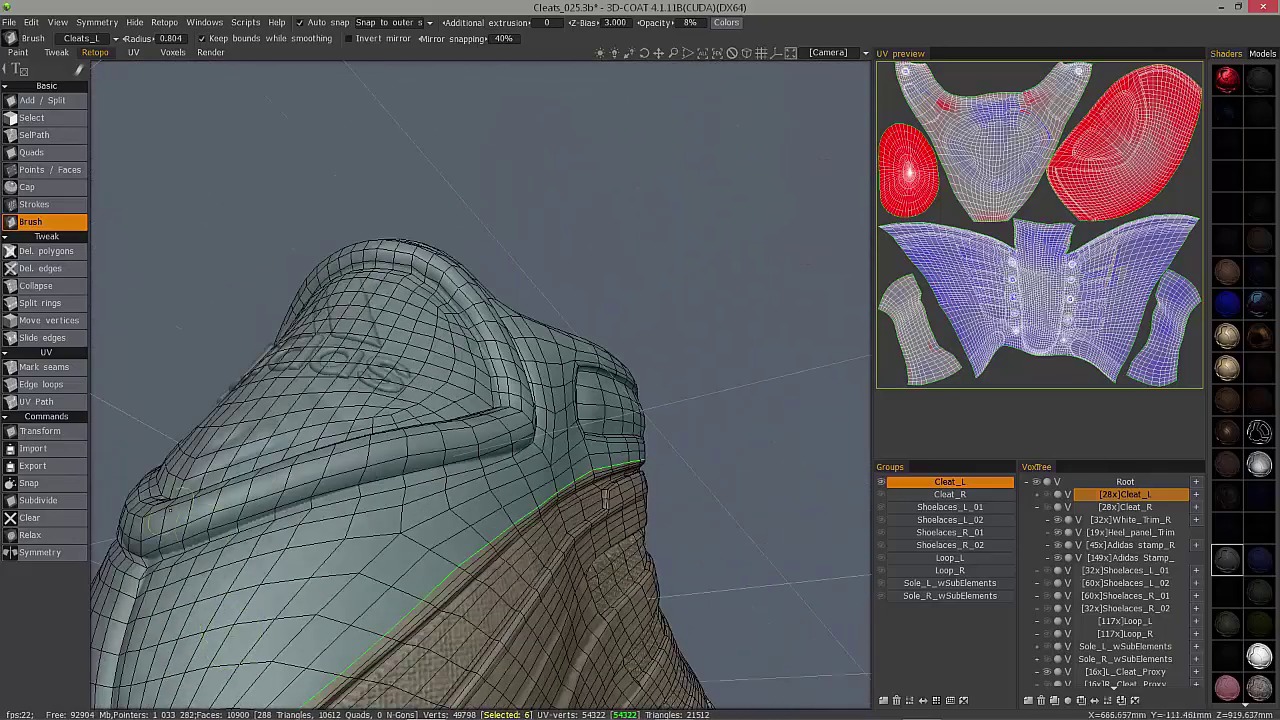
{"action": "mouse_move", "coordinate": [160, 515]}
{"action": "left_mouse_down", "text": "alt"}
{"action": "mouse_move", "coordinate": [170, 540]}
{"action": "mouse_move", "coordinate": [201, 530]}
{"action": "mouse_move", "coordinate": [160, 545]}
{"action": "mouse_move", "coordinate": [173, 535]}
{"action": "left_mouse_up", "text": "alt"}
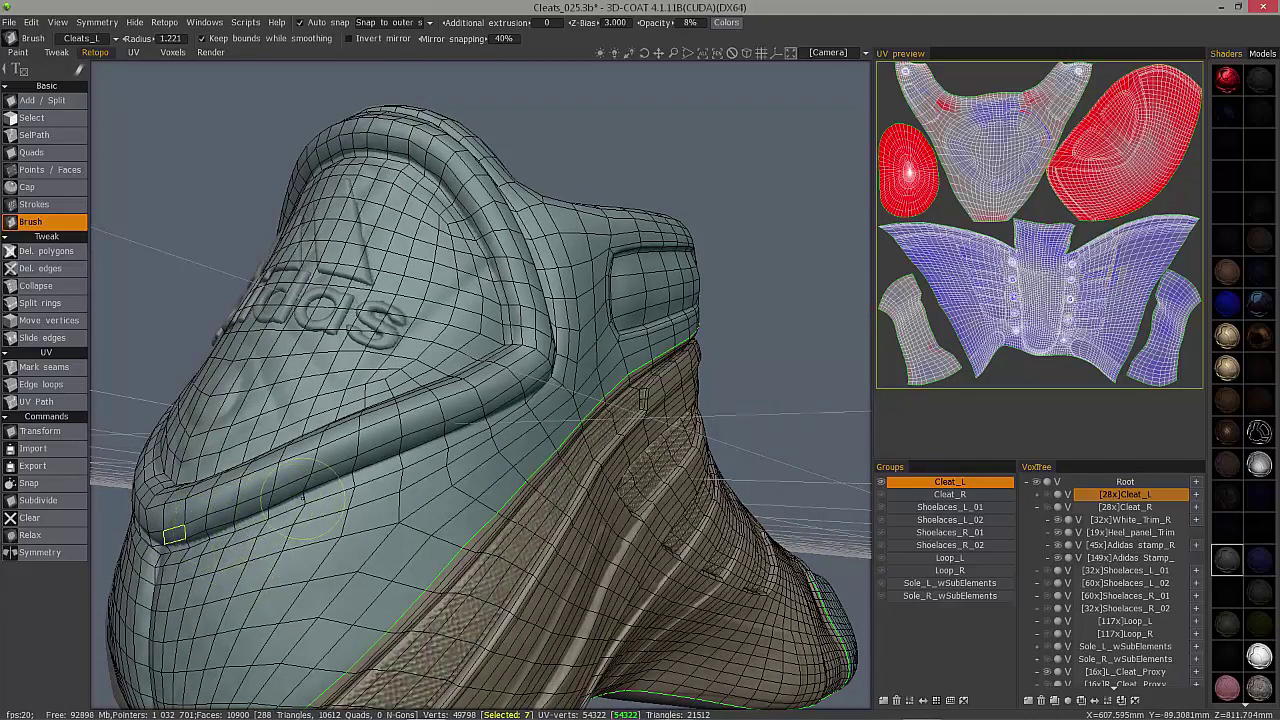
{"action": "left_click_drag", "start_coordinate": [308, 513], "coordinate": [390, 535], "text": "alt"}
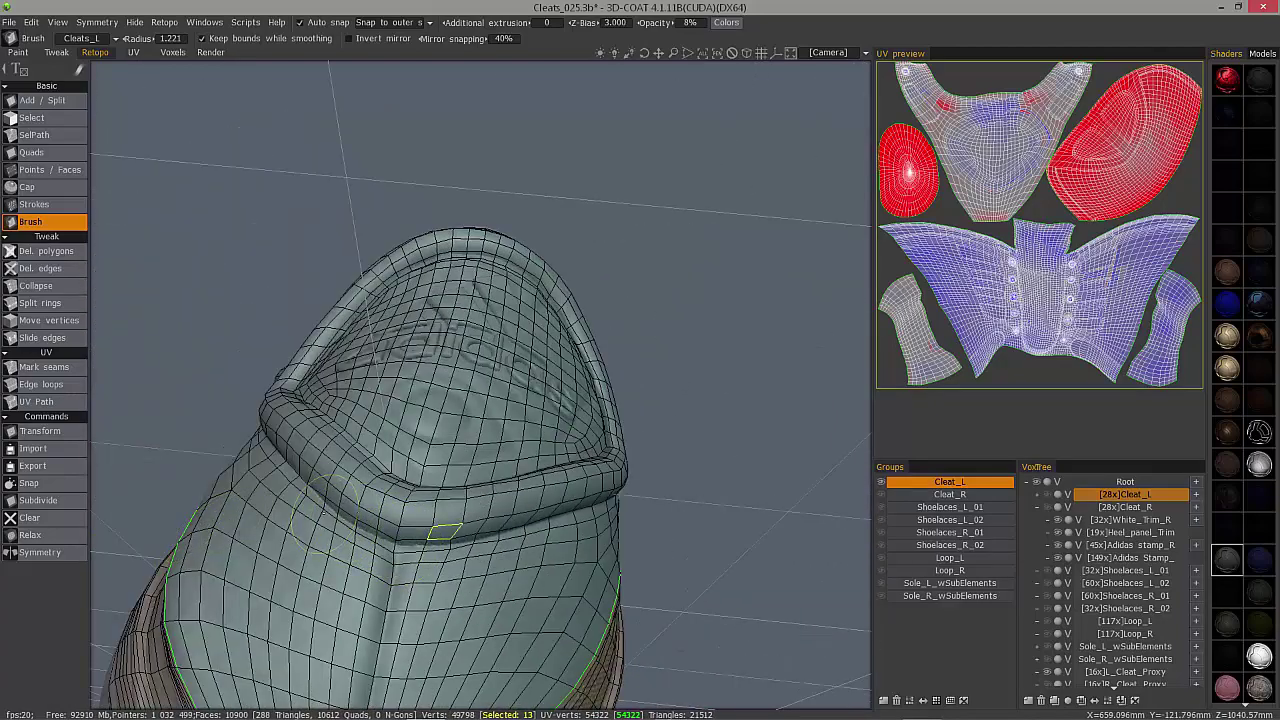
Try brush strokes on the edges beneath the heel trim on the opposite side of the cleat, and undo them
{"action": "left_click_drag", "start_coordinate": [281, 465], "coordinate": [325, 493], "text": "alt"}
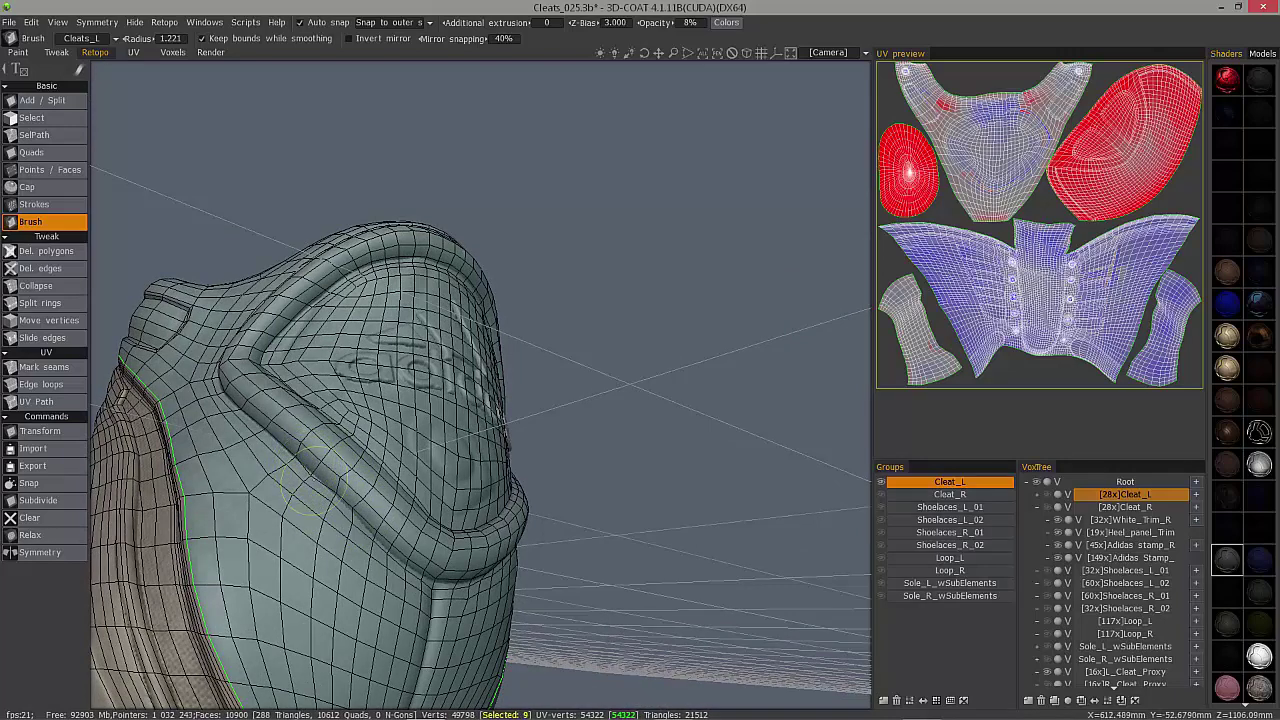
{"action": "key", "text": "ctrl+z"}
{"action": "left_click_drag", "start_coordinate": [300, 480], "coordinate": [355, 530], "text": "alt"}
{"action": "key", "text": "ctrl+z"}
Brush the mesh edges along the outer groove below the heel trim on the opposite side, up to its side corner
{"action": "left_click_drag", "start_coordinate": [307, 492], "coordinate": [335, 517], "text": "alt"}
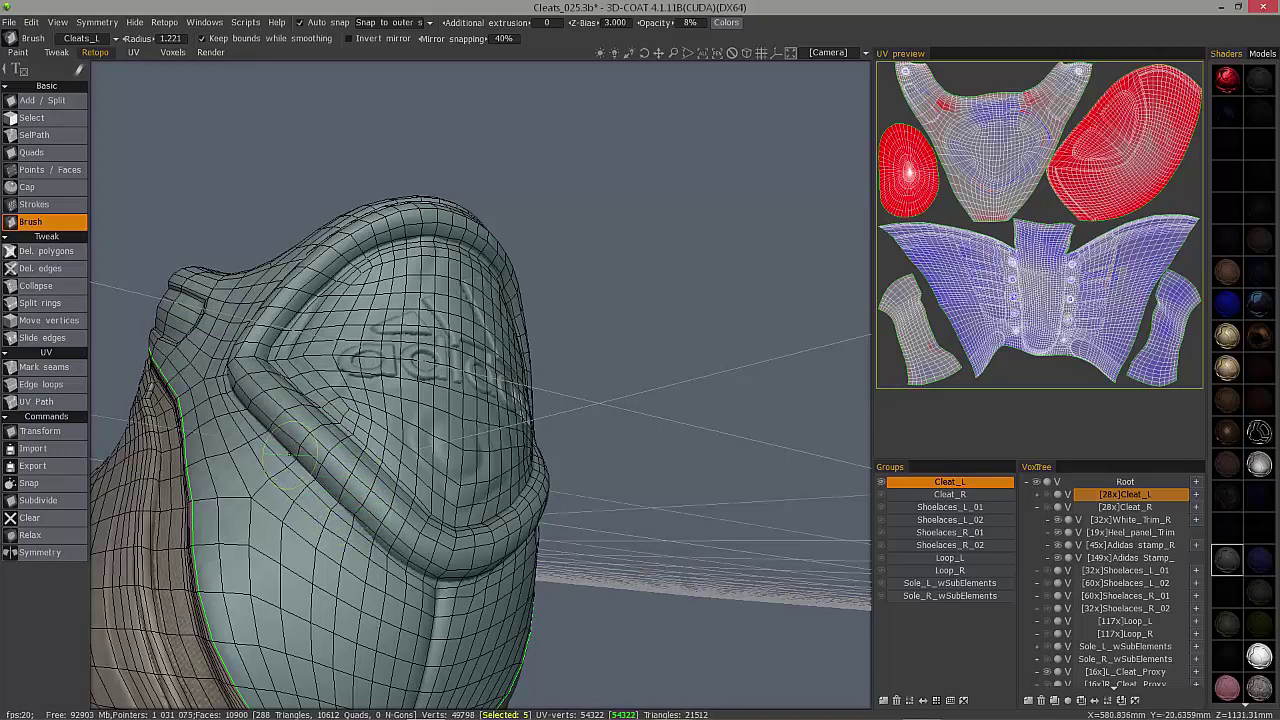
{"action": "left_click_drag", "start_coordinate": [400, 547], "coordinate": [418, 552]}
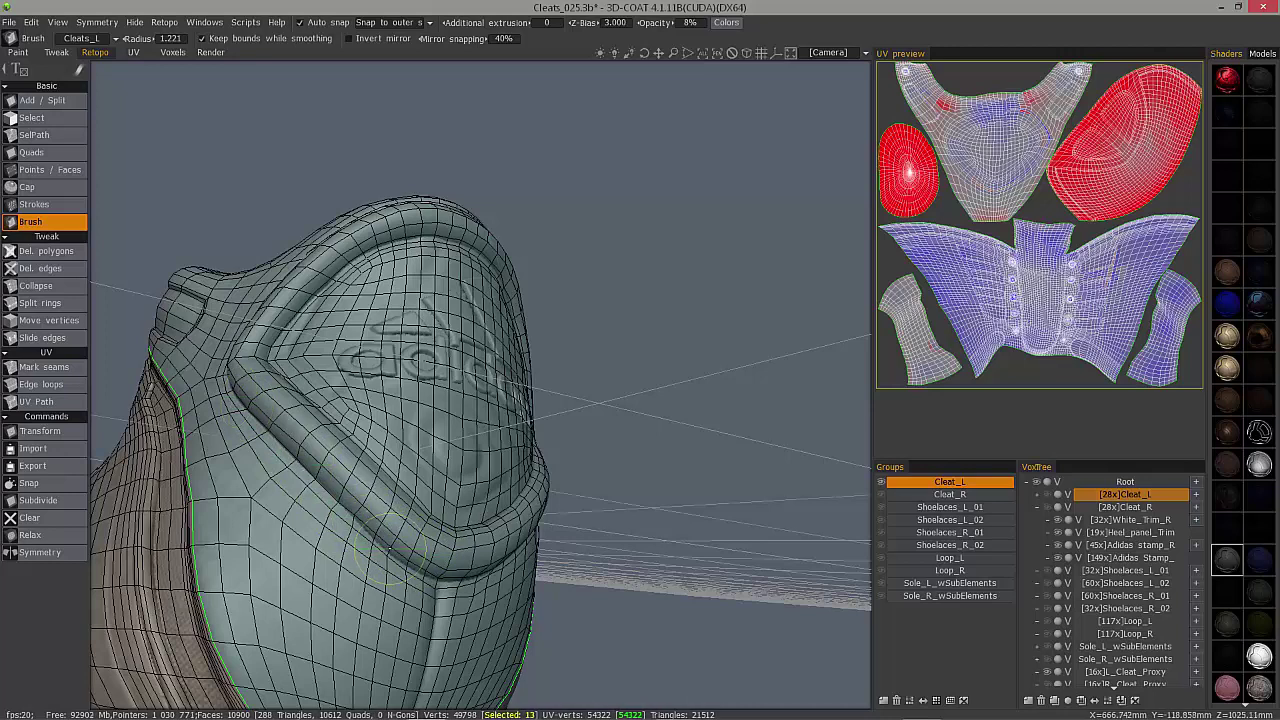
{"action": "left_click_drag", "start_coordinate": [284, 418], "coordinate": [274, 430]}
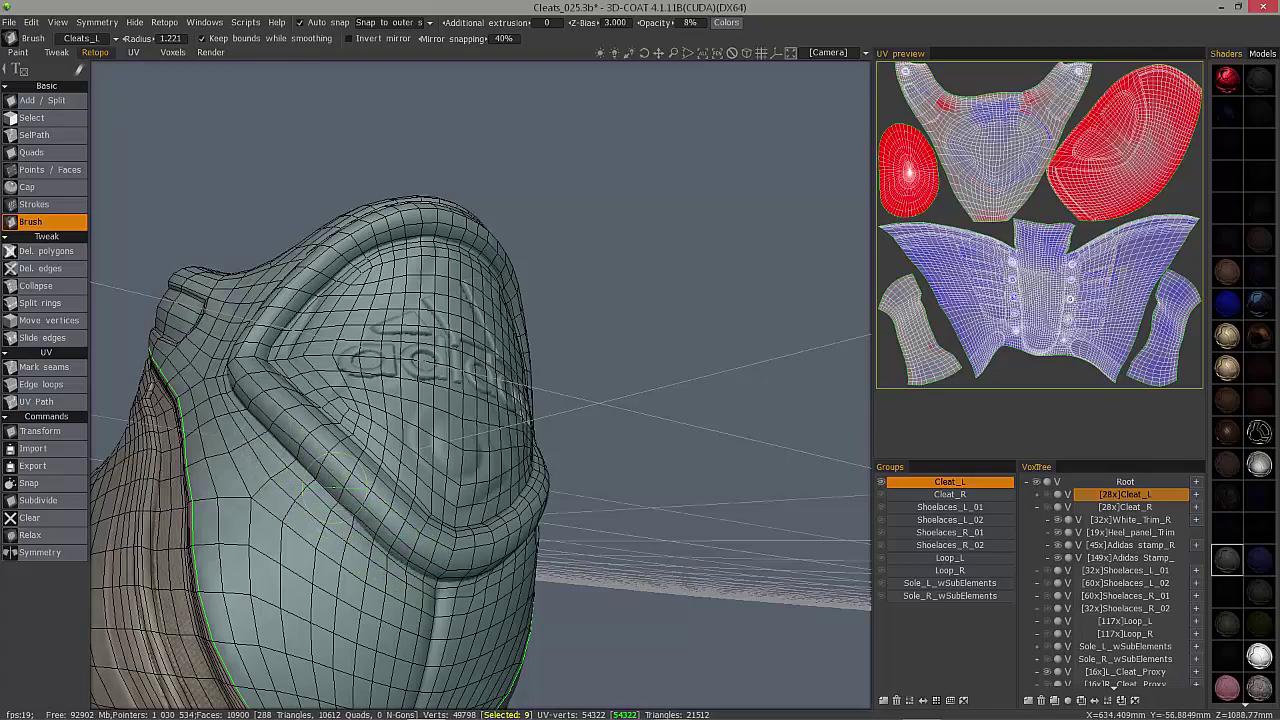
{"action": "mouse_move", "coordinate": [334, 434]}
{"action": "left_mouse_down", "text": "alt"}
{"action": "mouse_move", "coordinate": [354, 494]}
{"action": "mouse_move", "coordinate": [420, 502]}
{"action": "left_mouse_up", "text": "alt"}
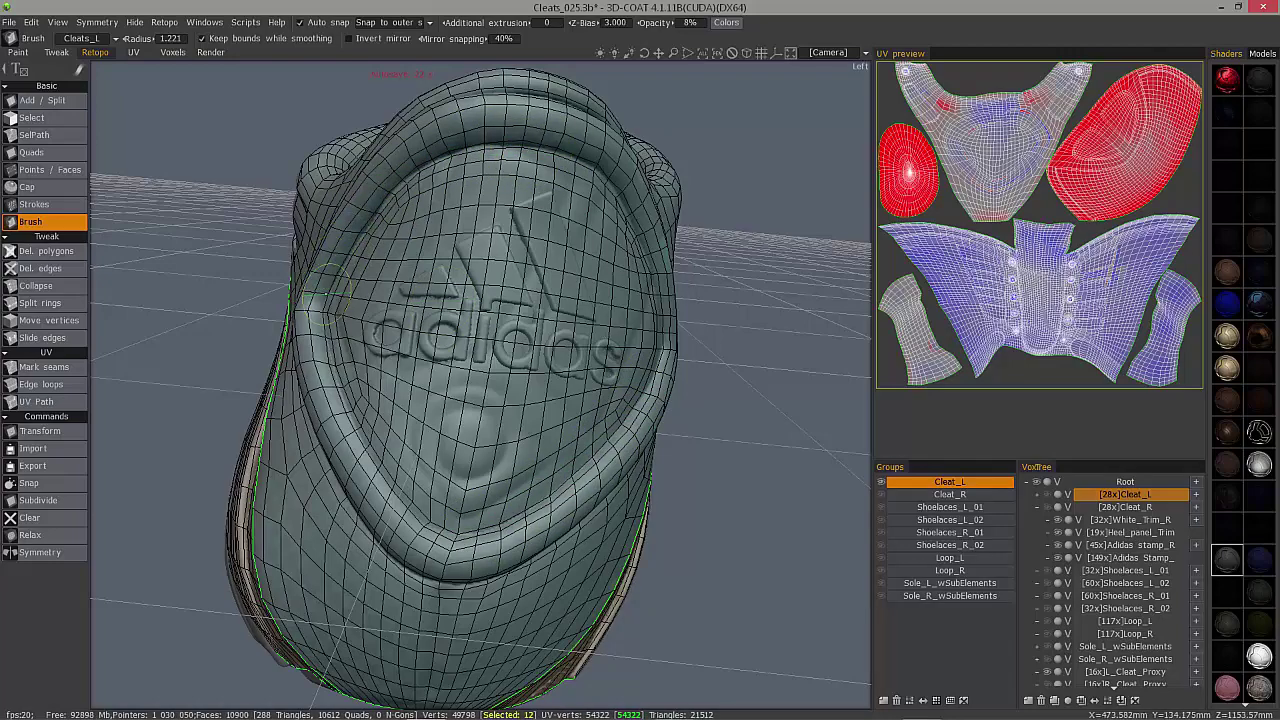
Try smoothing and brushing the mesh around the lace hole nearest the ankle panel with Auto snap on, and undo the strokes
{"action": "left_click_drag", "start_coordinate": [224, 320], "coordinate": [404, 340]}
{"action": "scroll", "coordinate": [395, 371], "scroll_direction": "up", "scroll_amount": 5}
{"action": "scroll", "coordinate": [408, 338], "scroll_direction": "up", "scroll_amount": 5}
{"action": "left_click_drag", "start_coordinate": [360, 298], "coordinate": [368, 303], "text": "alt"}
{"action": "right_click_drag", "start_coordinate": [368, 300], "coordinate": [372, 298]}
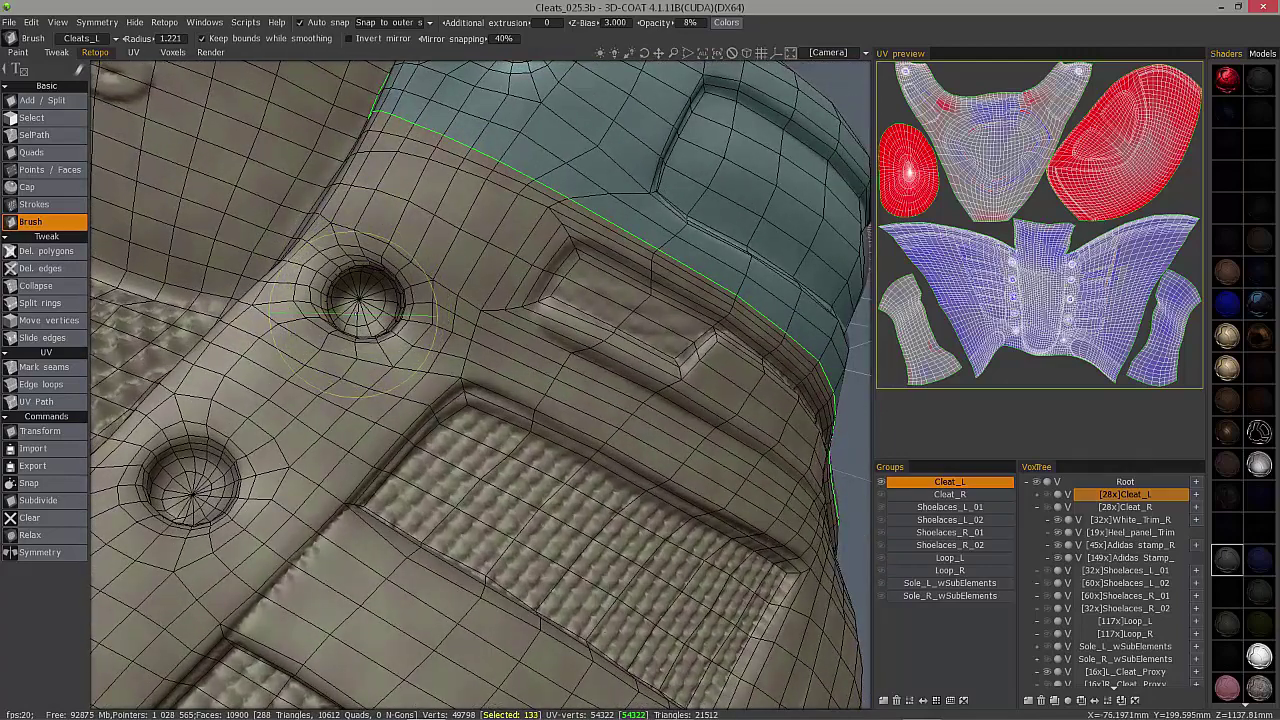
{"action": "left_click", "coordinate": [360, 302]}
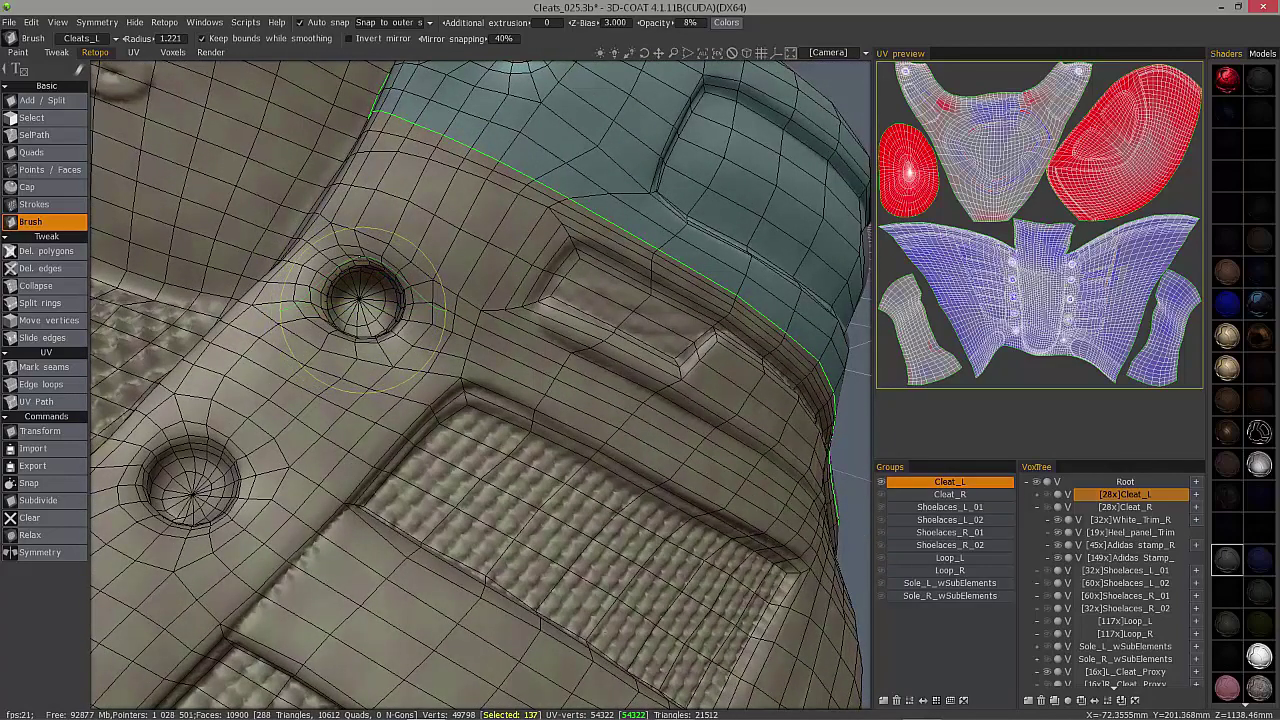
{"action": "left_click_drag", "start_coordinate": [370, 301], "coordinate": [360, 299]}
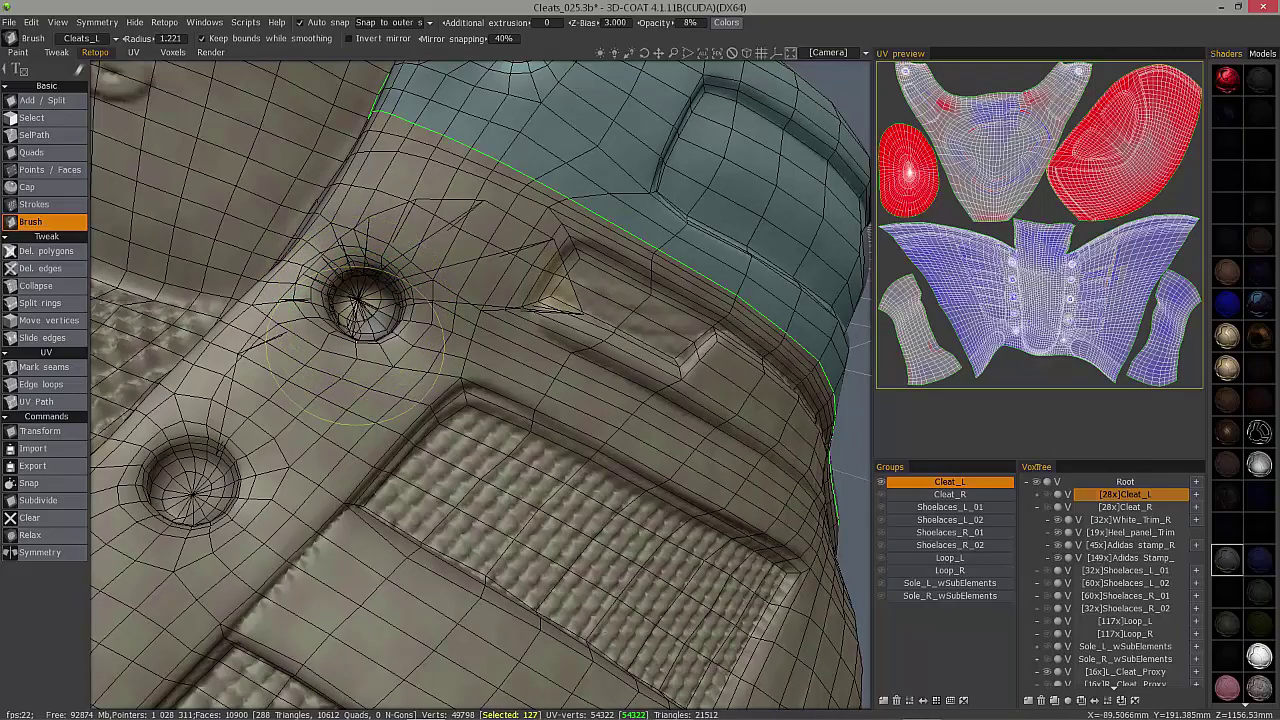
{"action": "left_click_drag", "start_coordinate": [356, 336], "coordinate": [342, 285], "text": "alt"}
{"action": "key", "text": "ctrl+z"}
{"action": "key", "text": "ctrl+z"}
{"action": "key", "text": "ctrl+z"}
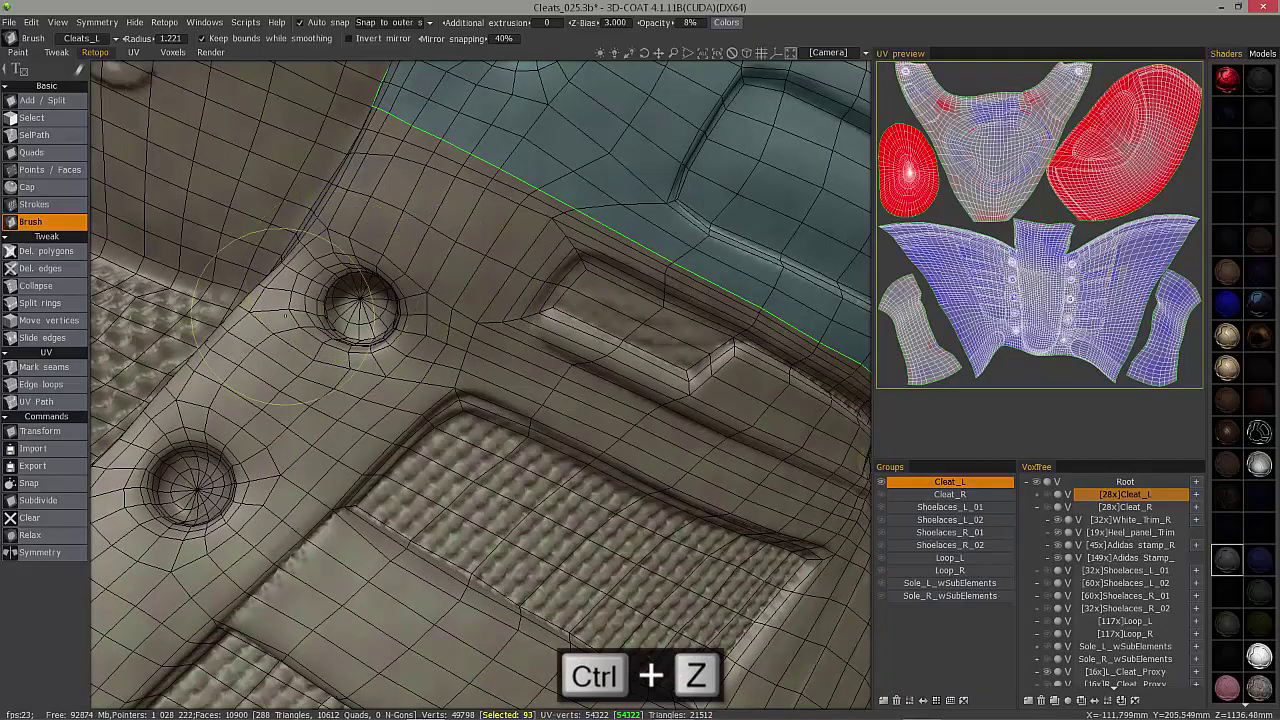
Turn off Auto snap and smooth the mesh inside the lace hole nearest the ankle panel with the retopo Brush
{"action": "left_click_drag", "start_coordinate": [285, 316], "coordinate": [345, 284], "text": "alt"}
{"action": "middle_click_drag", "start_coordinate": [345, 284], "coordinate": [356, 440], "text": "alt"}
{"action": "left_click_drag", "start_coordinate": [356, 440], "coordinate": [385, 482], "text": "alt"}
{"action": "right_click_drag", "start_coordinate": [385, 480], "coordinate": [384, 479]}
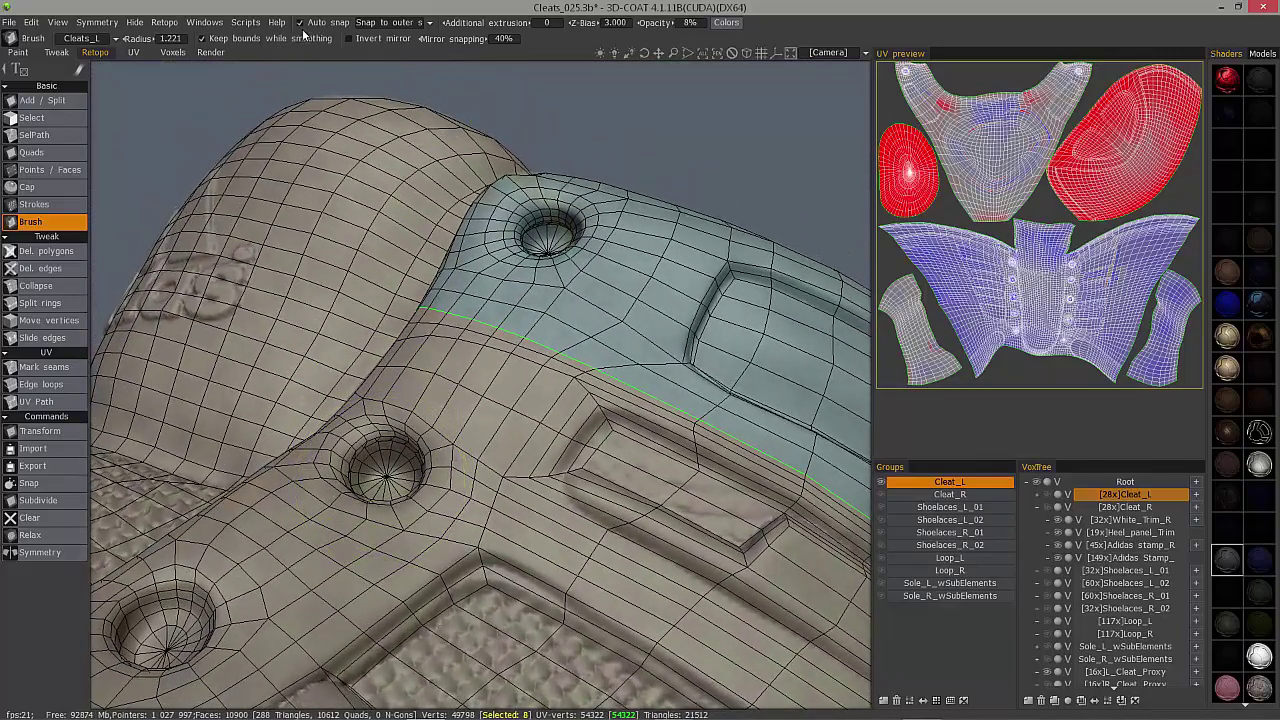
{"action": "right_click_drag", "start_coordinate": [384, 479], "coordinate": [384, 478]}
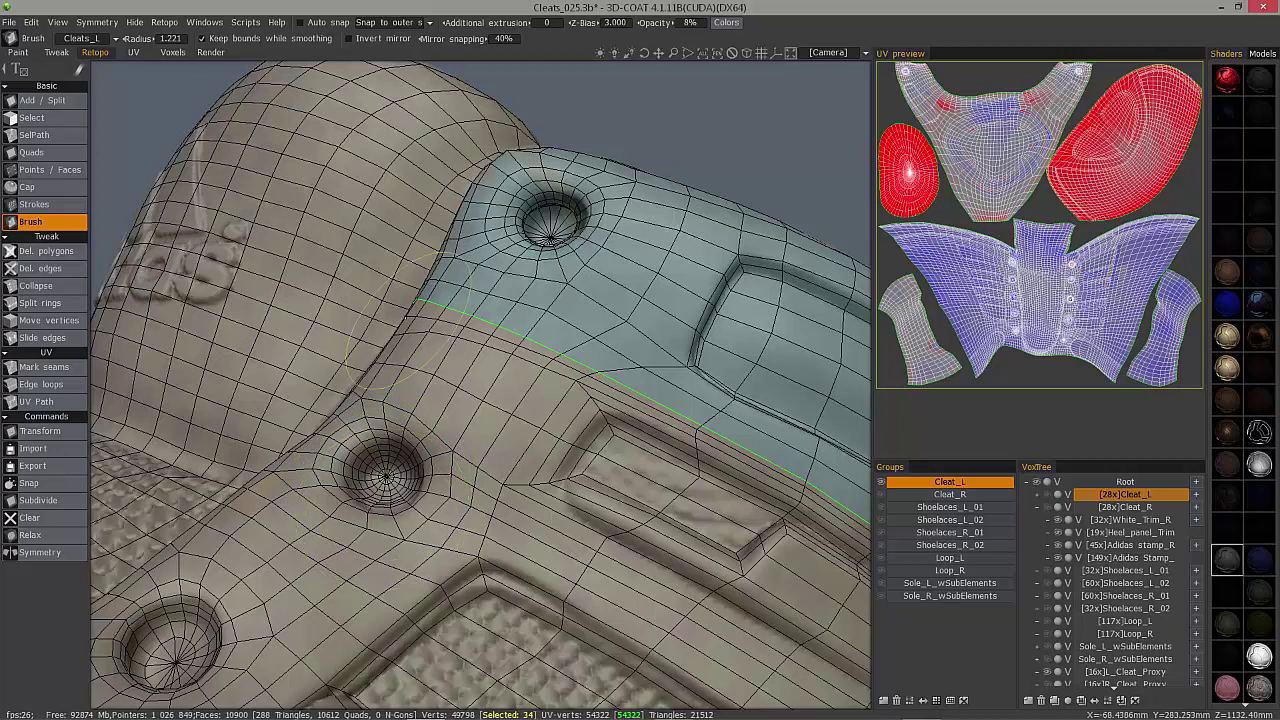
{"action": "left_click", "coordinate": [300, 25]}
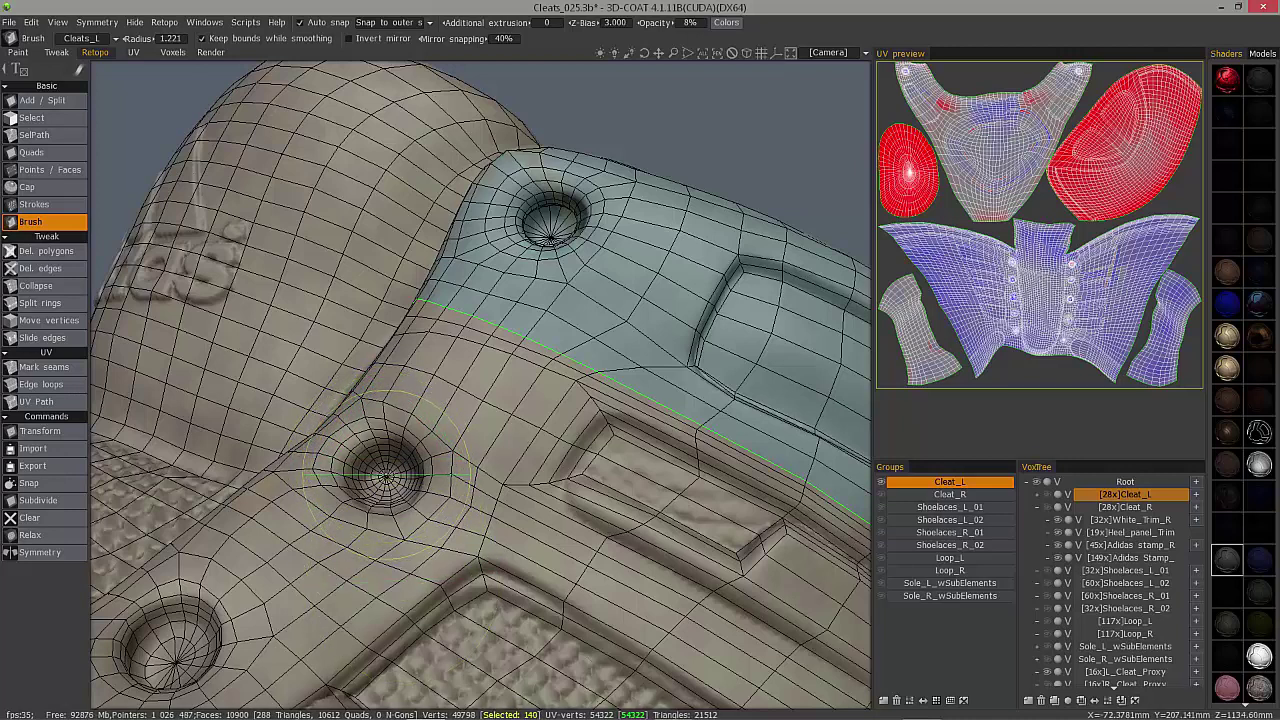
Set the retopo Brush radius to 0.747 and smooth the edge rings inside the same lace hole further
{"action": "left_click_drag", "start_coordinate": [369, 462], "coordinate": [393, 478], "text": "alt"}
{"action": "right_click_drag", "start_coordinate": [387, 476], "coordinate": [391, 481]}
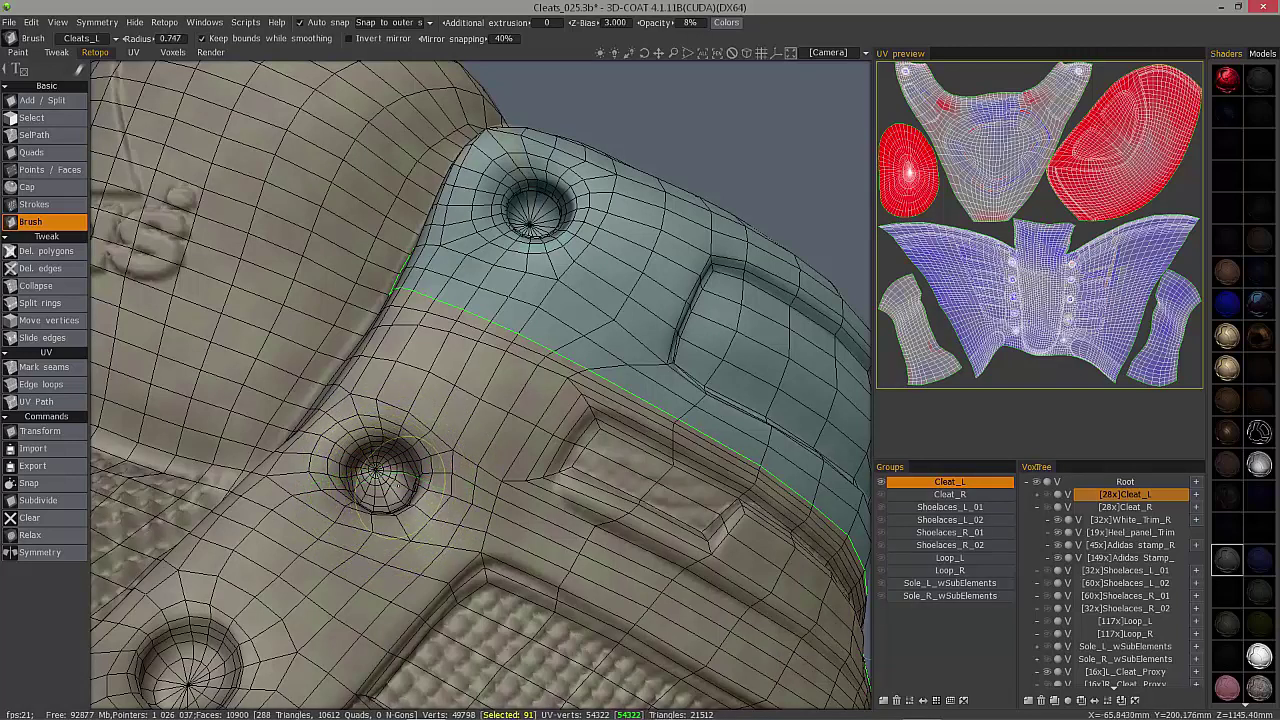
{"action": "right_click_drag", "start_coordinate": [389, 419], "coordinate": [349, 499]}
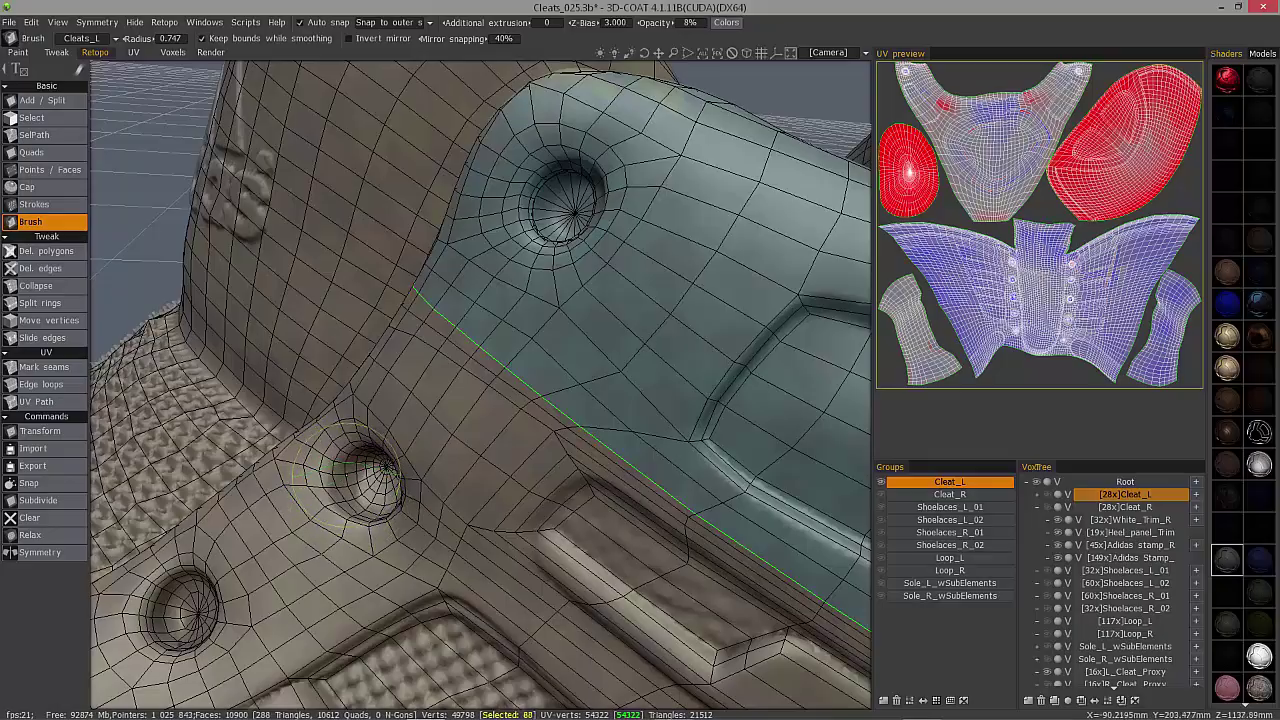
{"action": "left_click_drag", "start_coordinate": [358, 460], "coordinate": [397, 491], "text": "alt"}
{"action": "right_click_drag", "start_coordinate": [389, 489], "coordinate": [400, 500]}
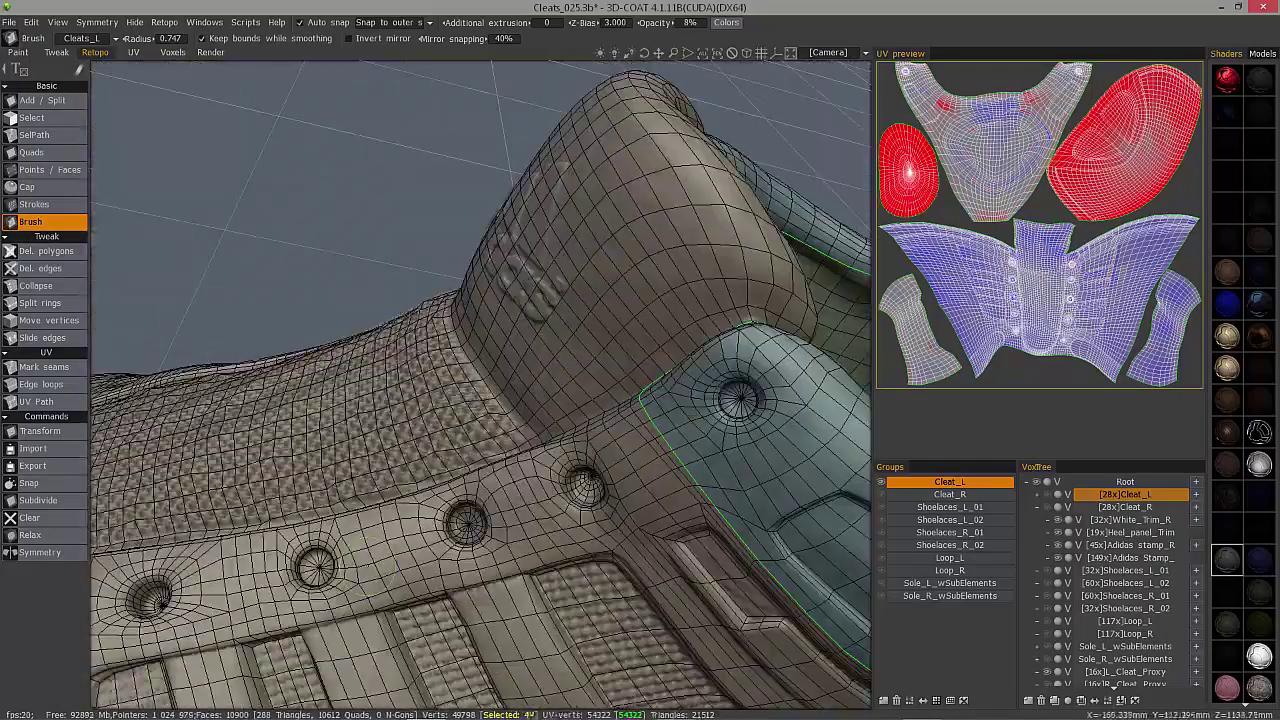
Activate the Select tool and reduce its radius to 0.074 over the bottom of the third lace hole from the ankle panel
{"action": "left_click", "coordinate": [478, 514]}
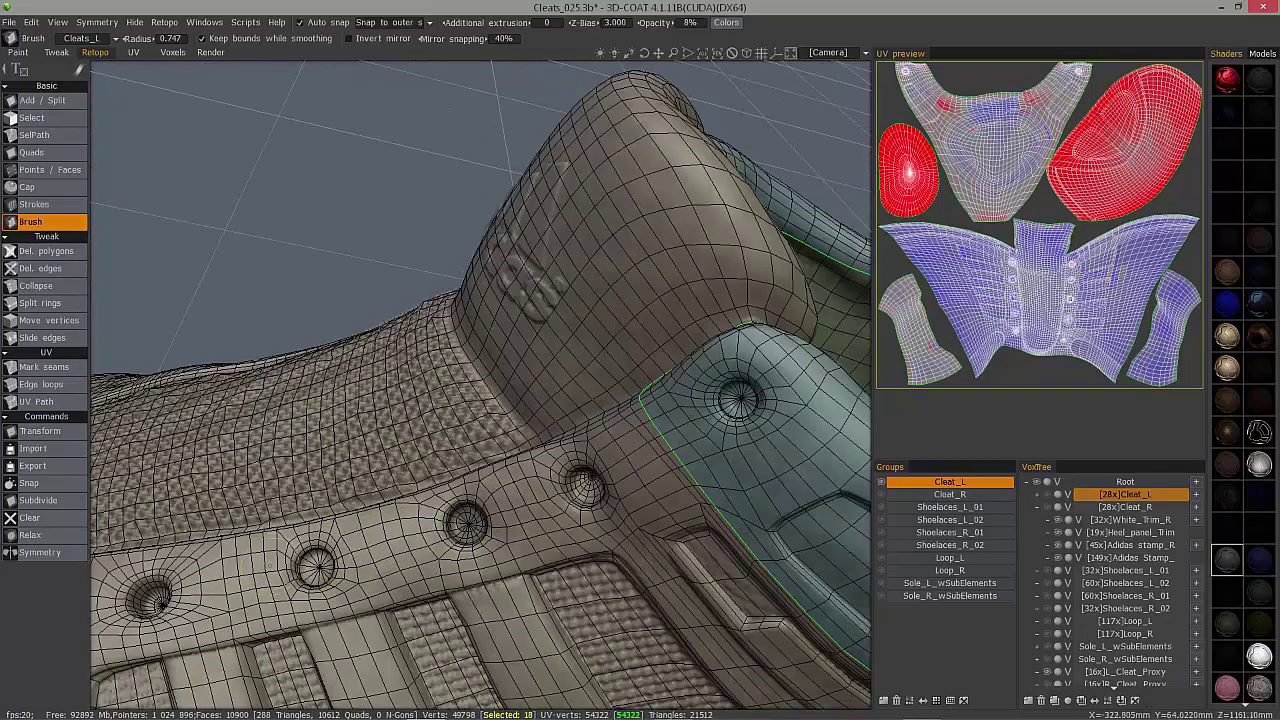
{"action": "left_click_drag", "start_coordinate": [325, 569], "coordinate": [400, 575], "text": "alt"}
{"action": "right_click_drag", "start_coordinate": [400, 575], "coordinate": [470, 500], "text": "alt"}
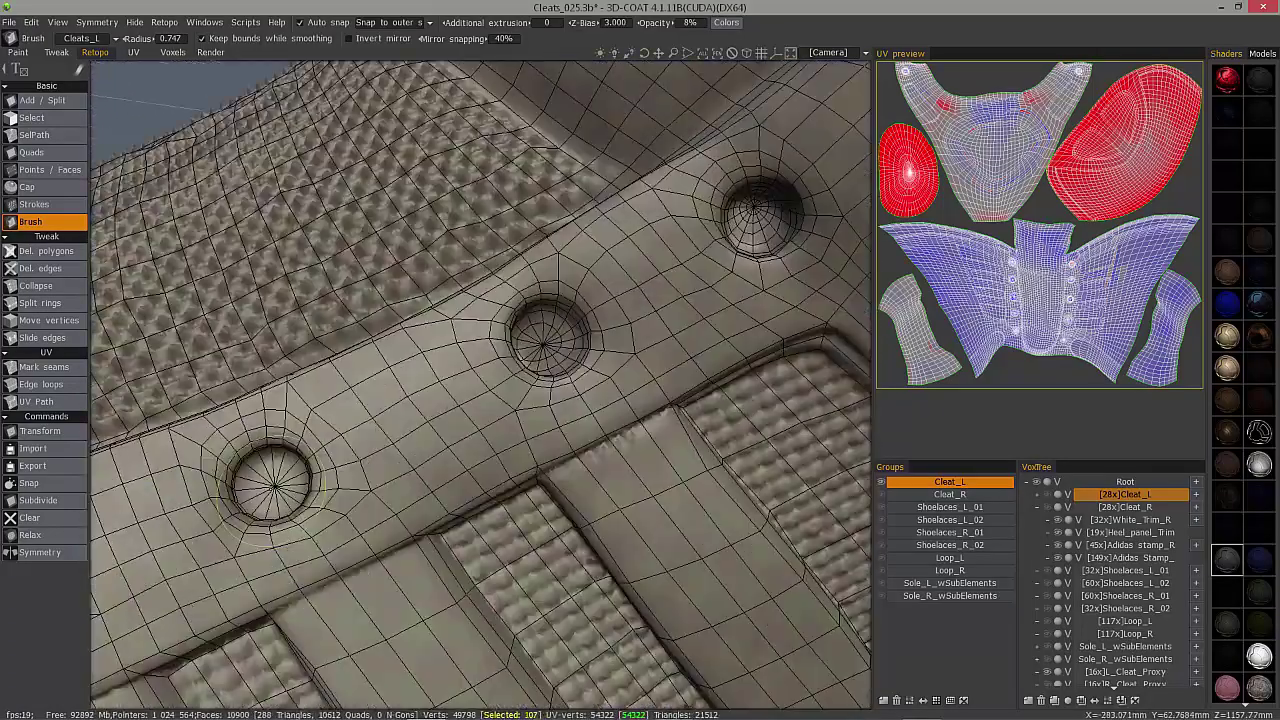
{"action": "left_click", "coordinate": [50, 119]}
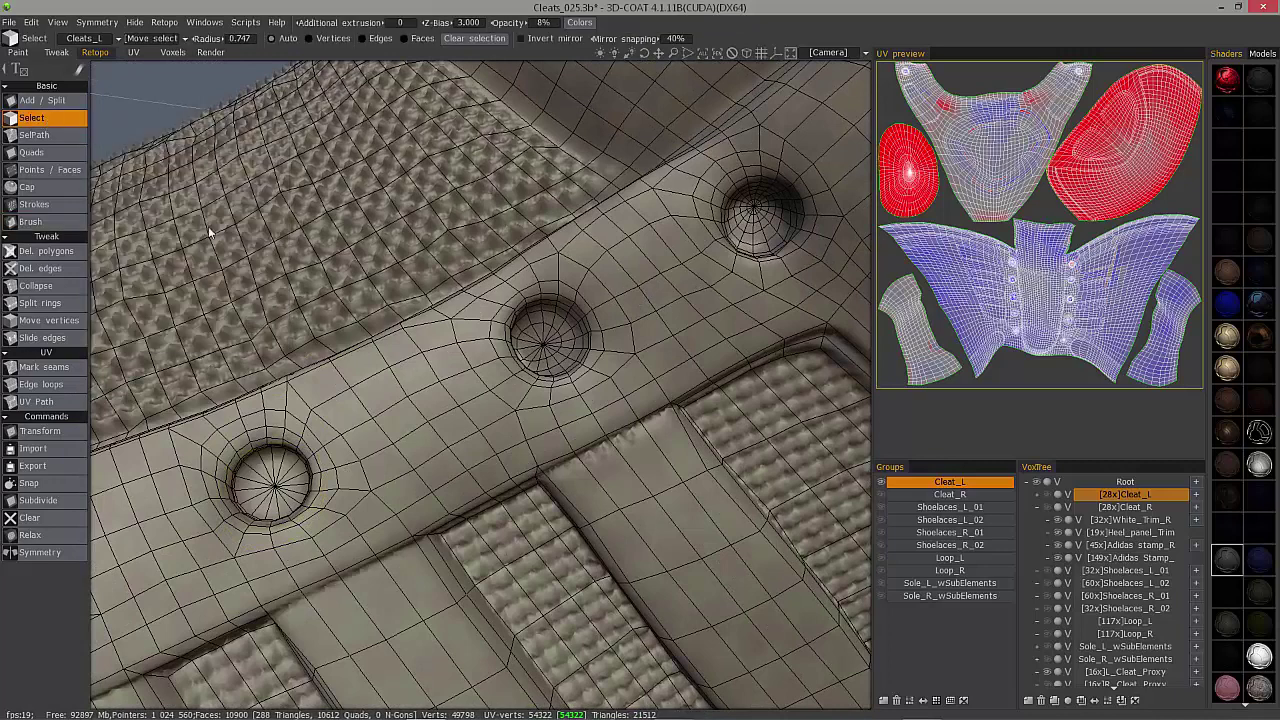
{"action": "key", "text": "bracketleft"}
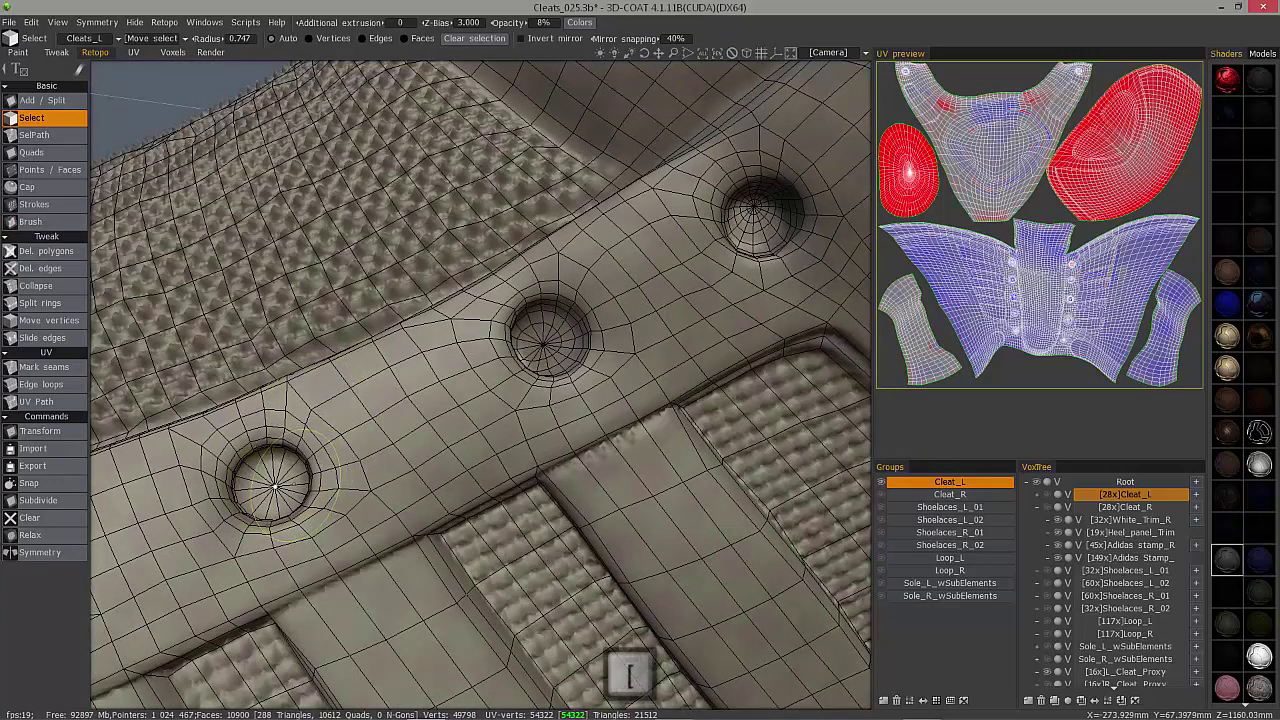
{"action": "key", "text": "bracketleft"}
{"action": "key", "text": "bracketleft"}
{"action": "key", "text": "bracketleft"}
{"action": "key", "text": "bracketleft"}
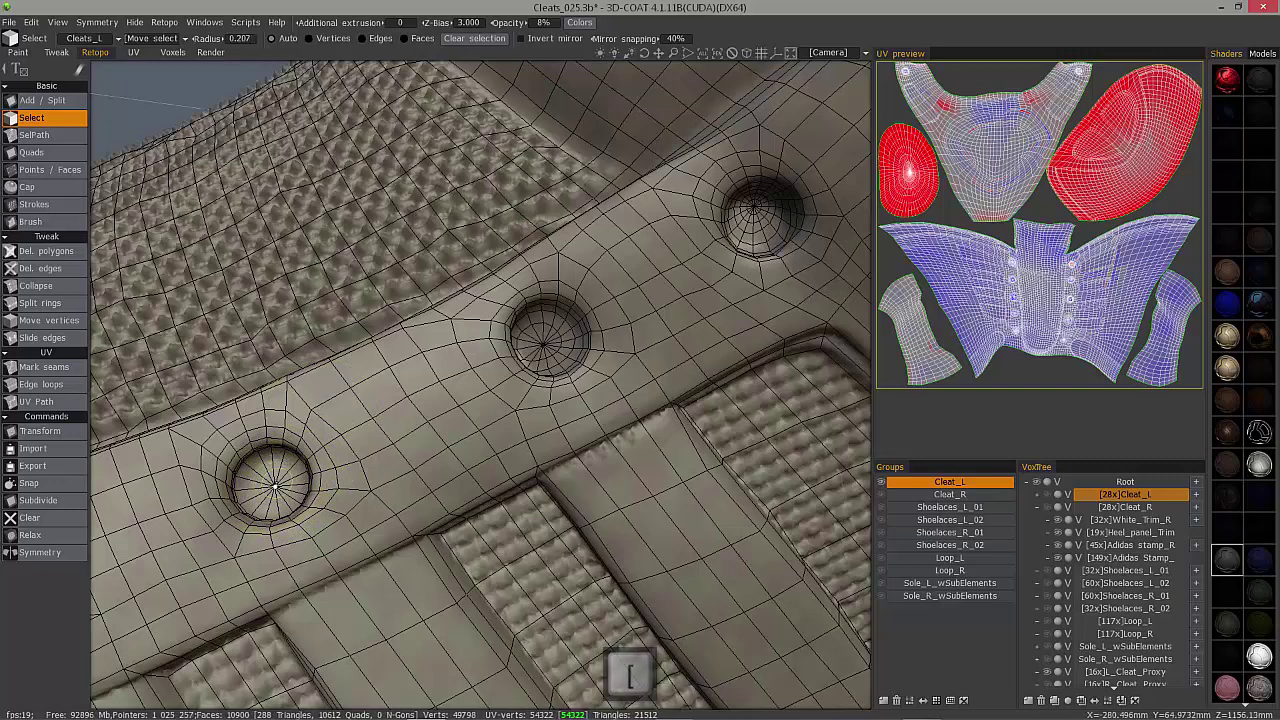
{"action": "key", "text": "bracketleft"}
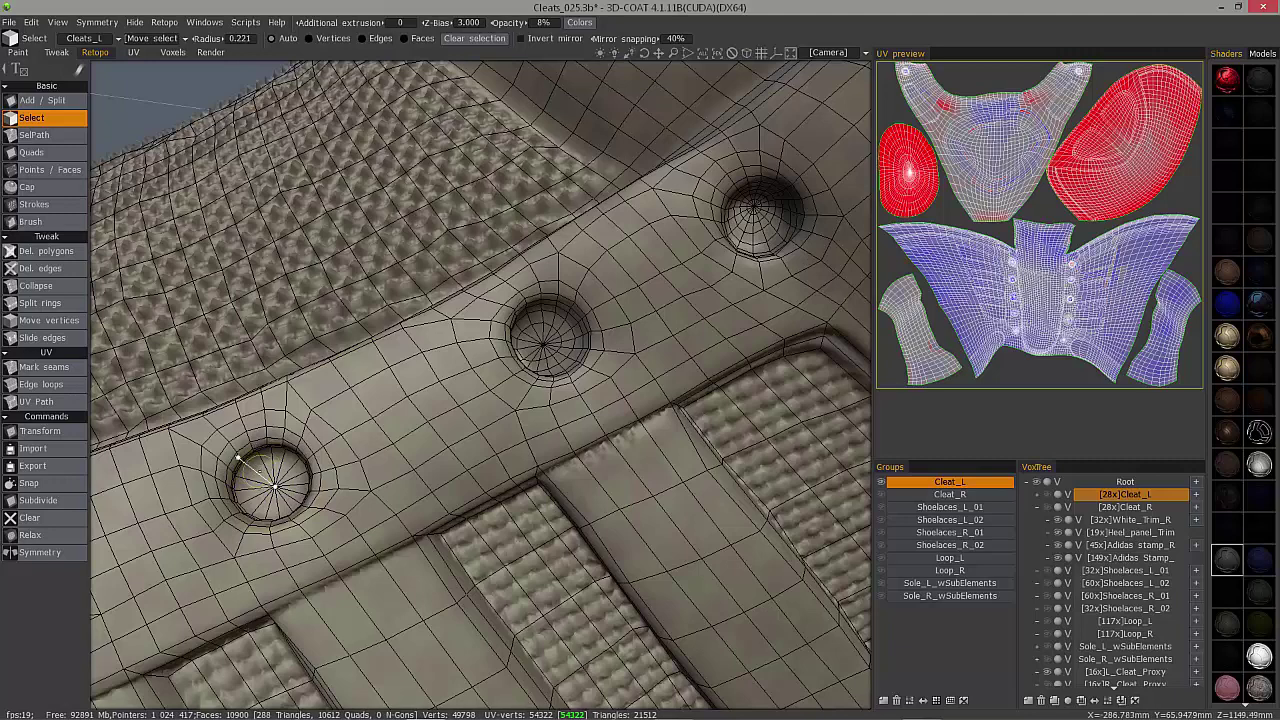
{"action": "scroll", "coordinate": [270, 470], "scroll_direction": "up", "scroll_amount": 2}
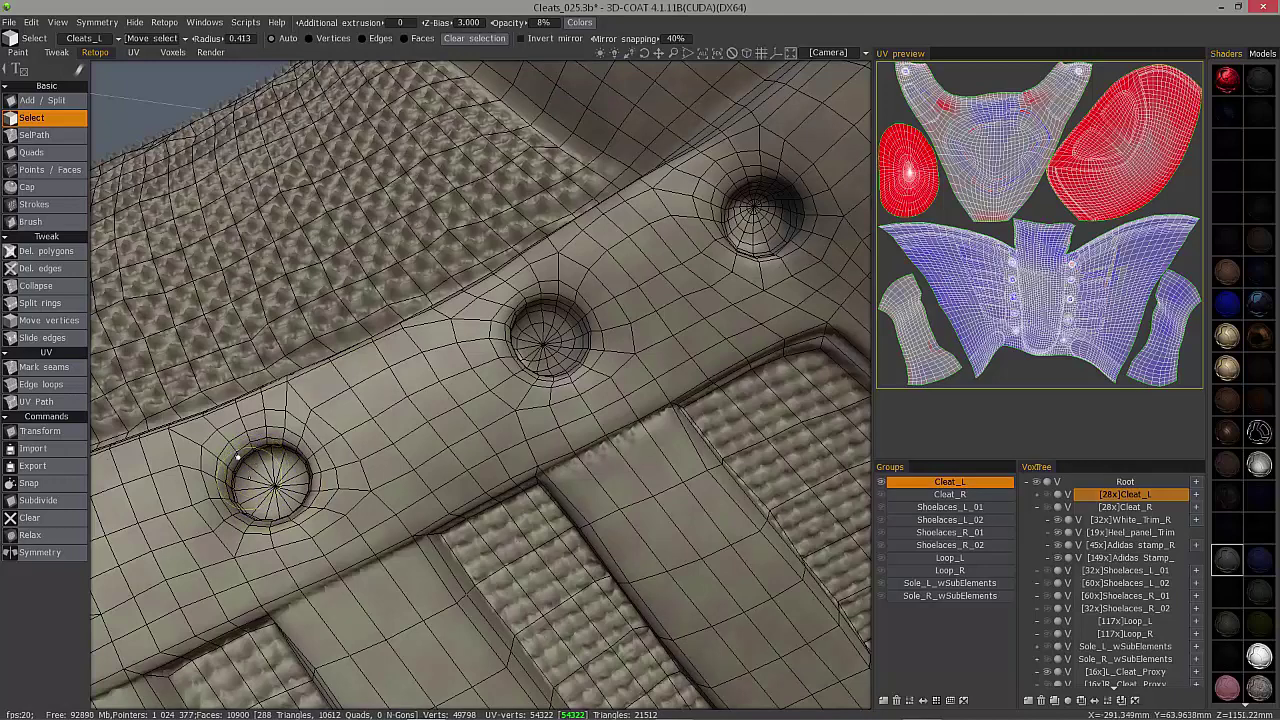
{"action": "key", "text": "bracketleft"}
{"action": "key", "text": "bracketleft"}
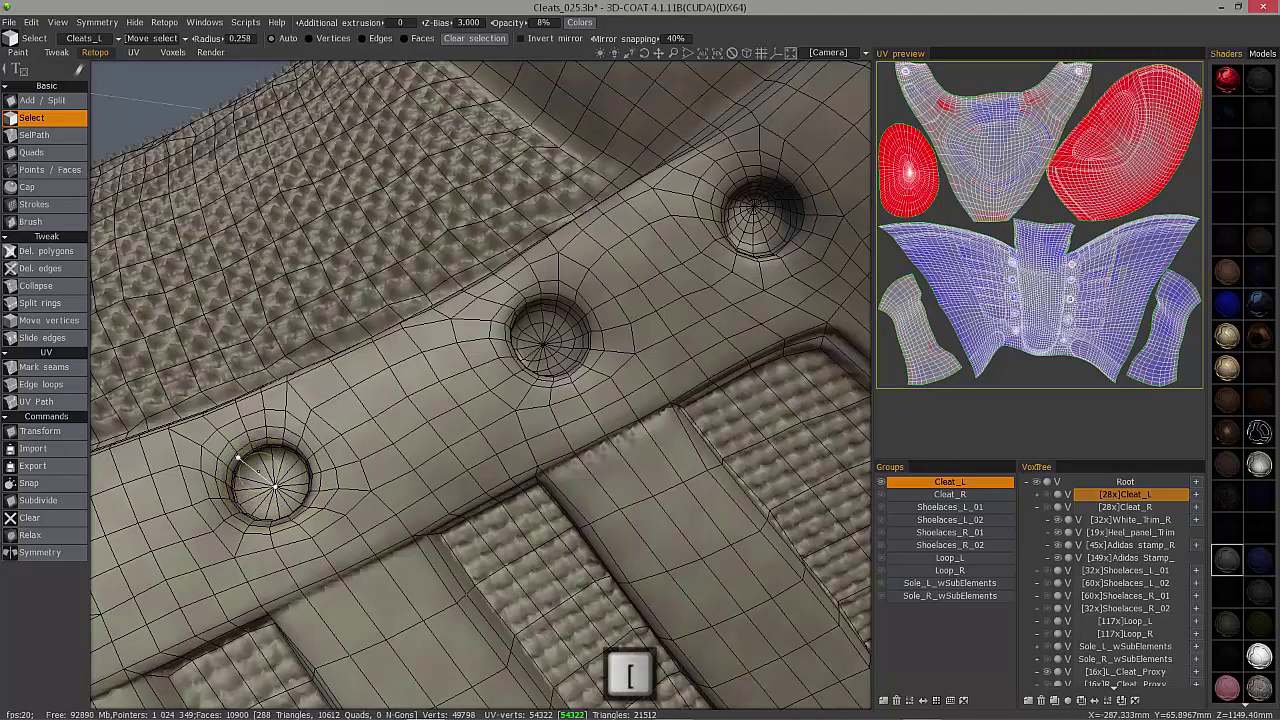
{"action": "key", "text": "bracketleft"}
{"action": "key", "text": "bracketleft"}
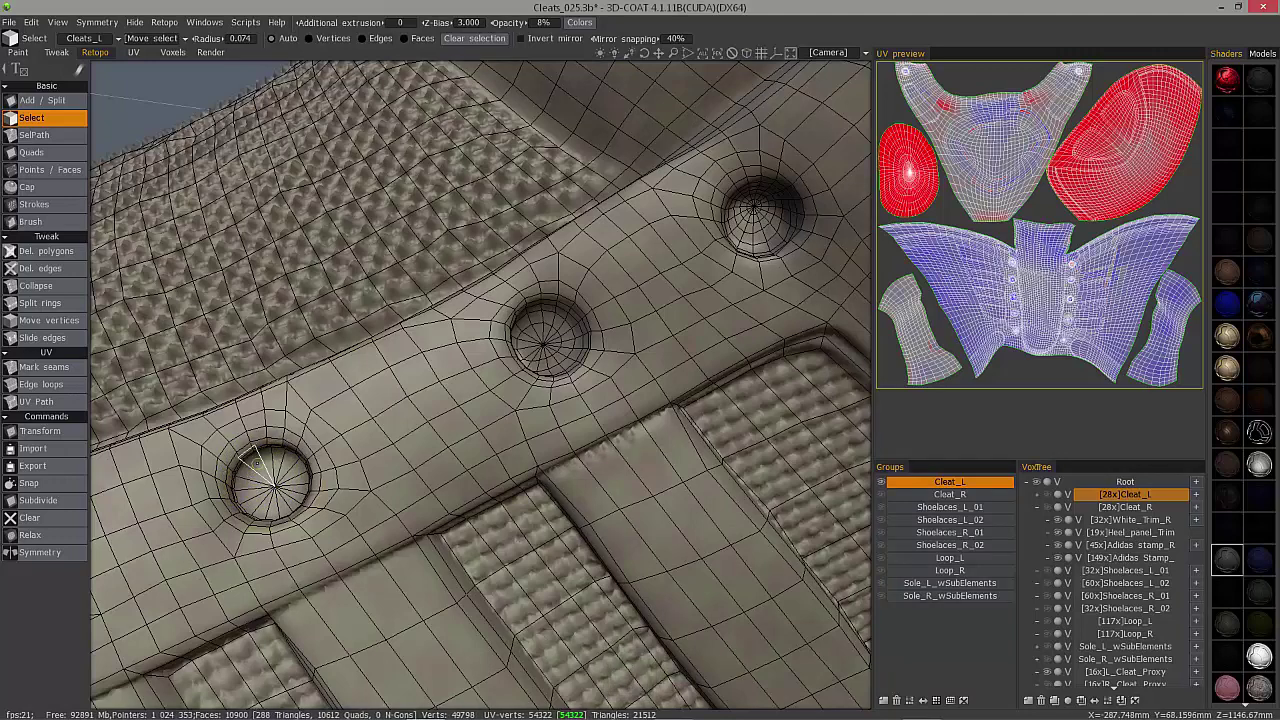
Select the center vertex at the bottom of the third lace hole and convert the selection to its surrounding faces
{"action": "left_click", "coordinate": [257, 463]}
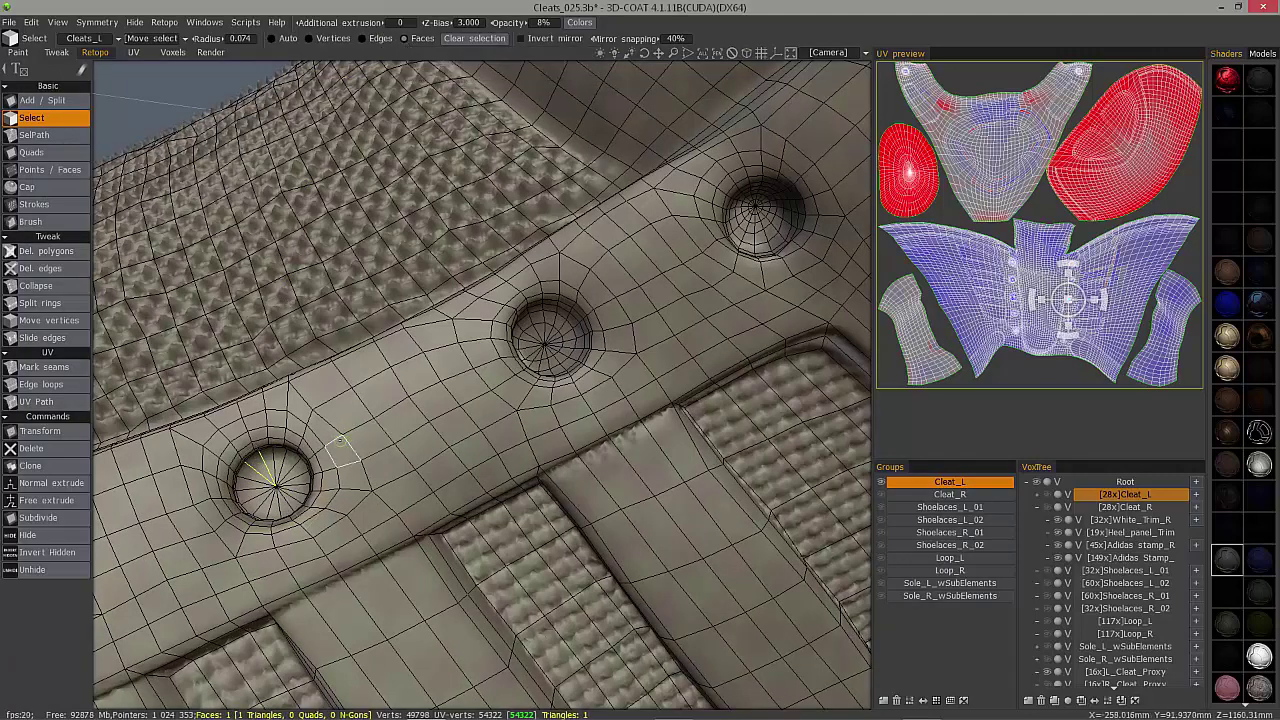
{"action": "key", "text": "Escape"}
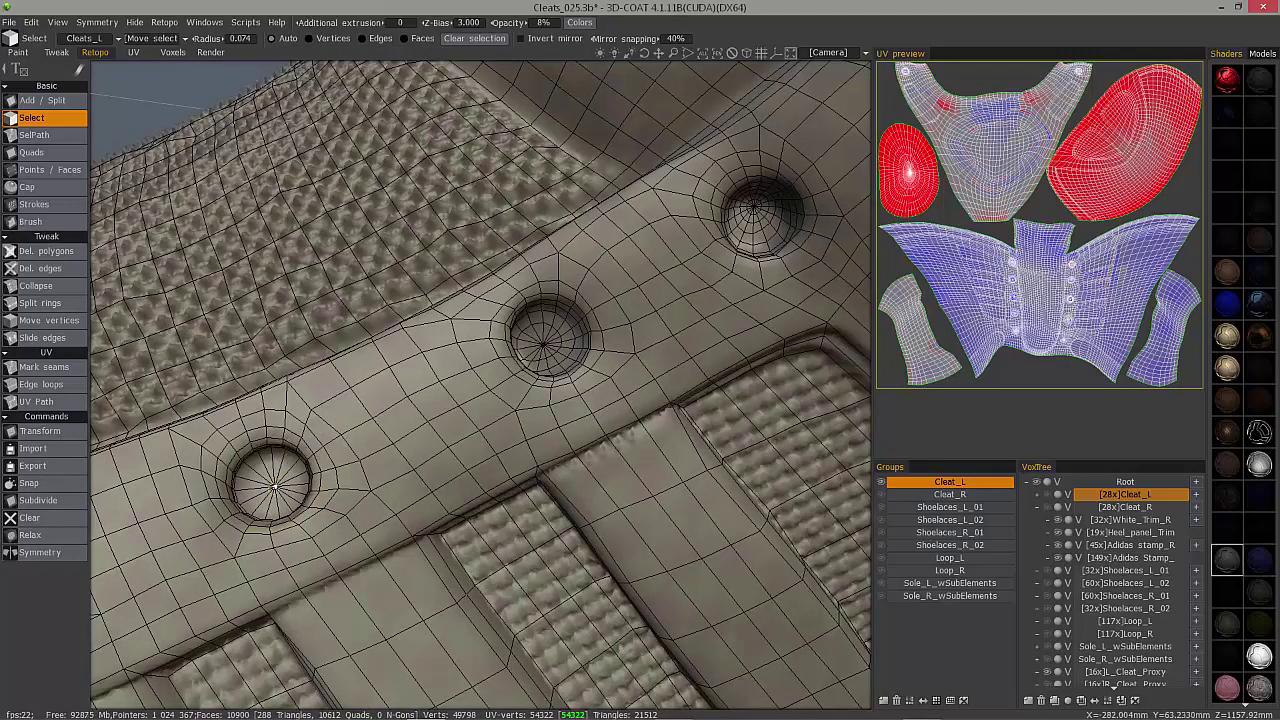
{"action": "left_click", "coordinate": [275, 487]}
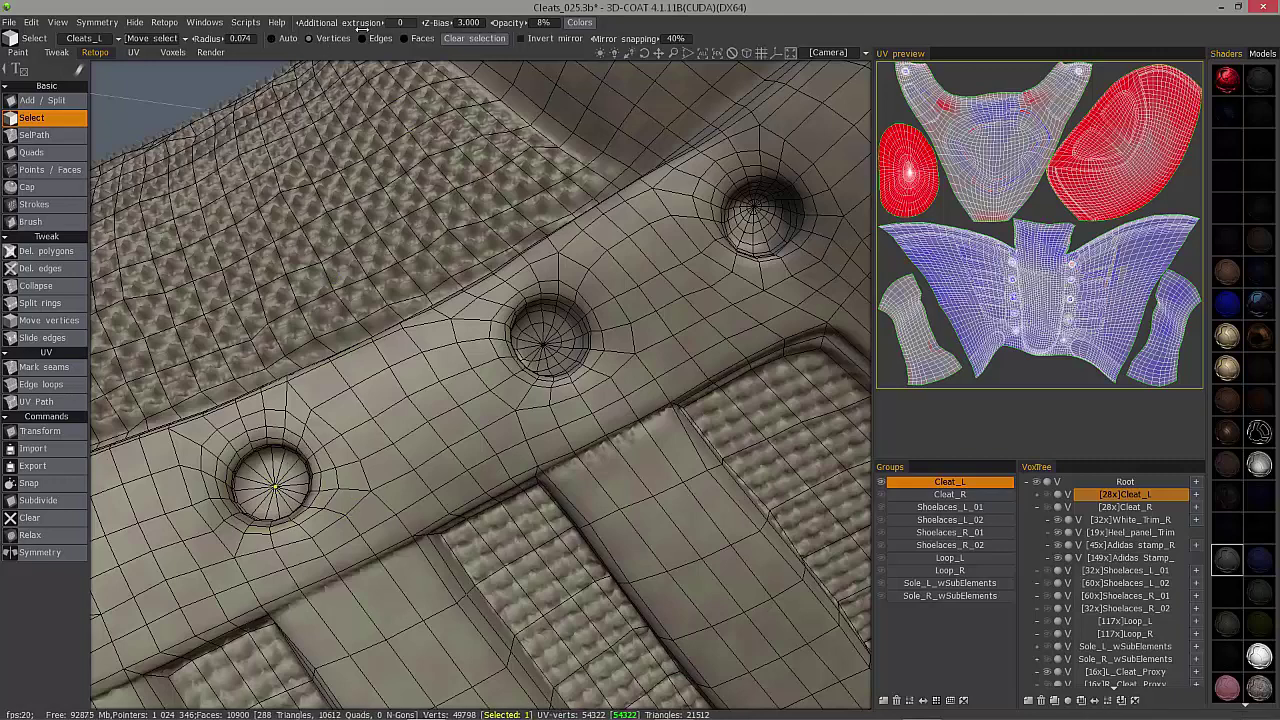
{"action": "left_click", "coordinate": [414, 40]}
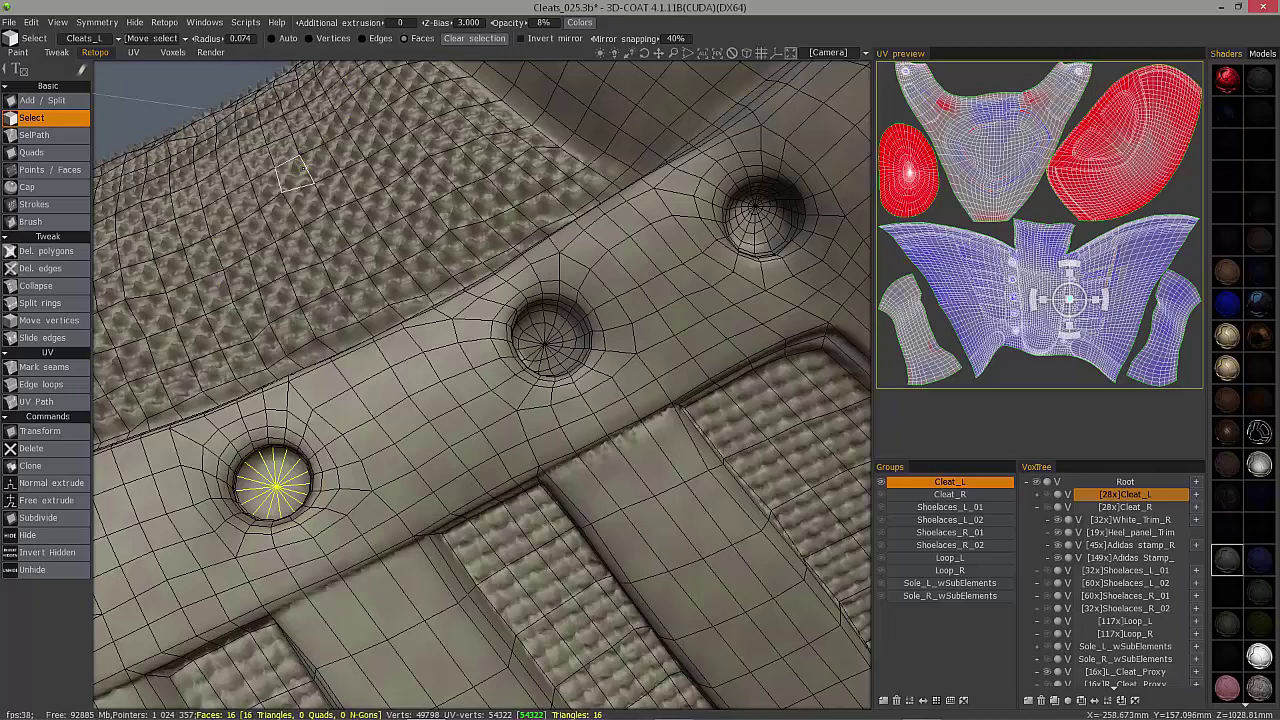
{"action": "left_click_drag", "start_coordinate": [296, 170], "coordinate": [295, 58], "text": "alt"}
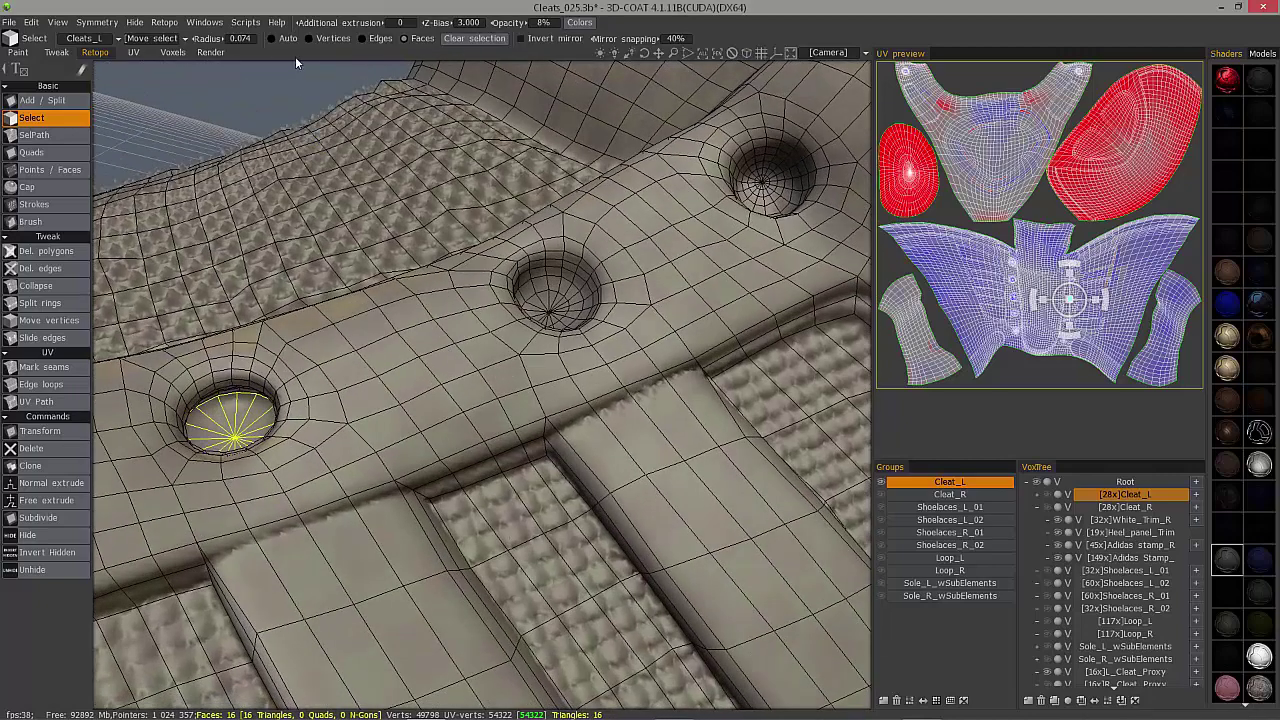
Grow the face selection outward from the bottom of the third lace hole by converting it to edges or vertices and back to faces
{"action": "left_click", "coordinate": [362, 39]}
{"action": "left_click", "coordinate": [408, 40]}
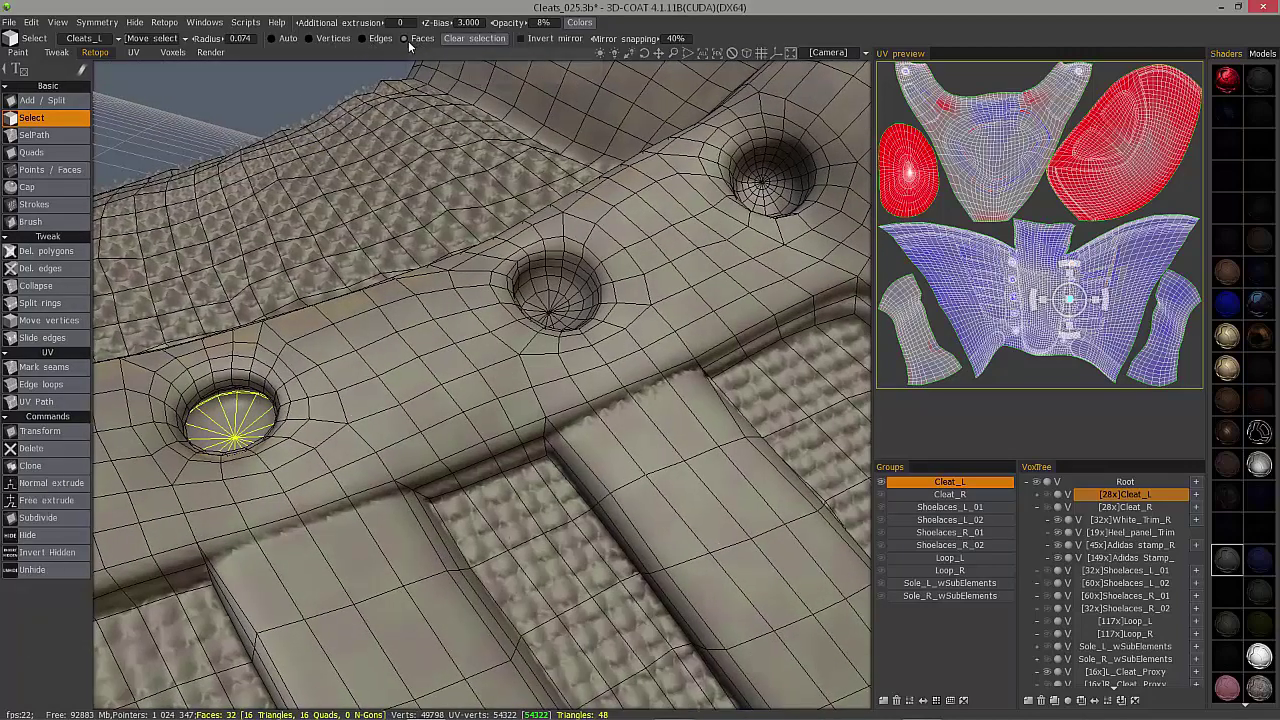
{"action": "left_click_drag", "start_coordinate": [386, 262], "coordinate": [384, 182], "text": "alt"}
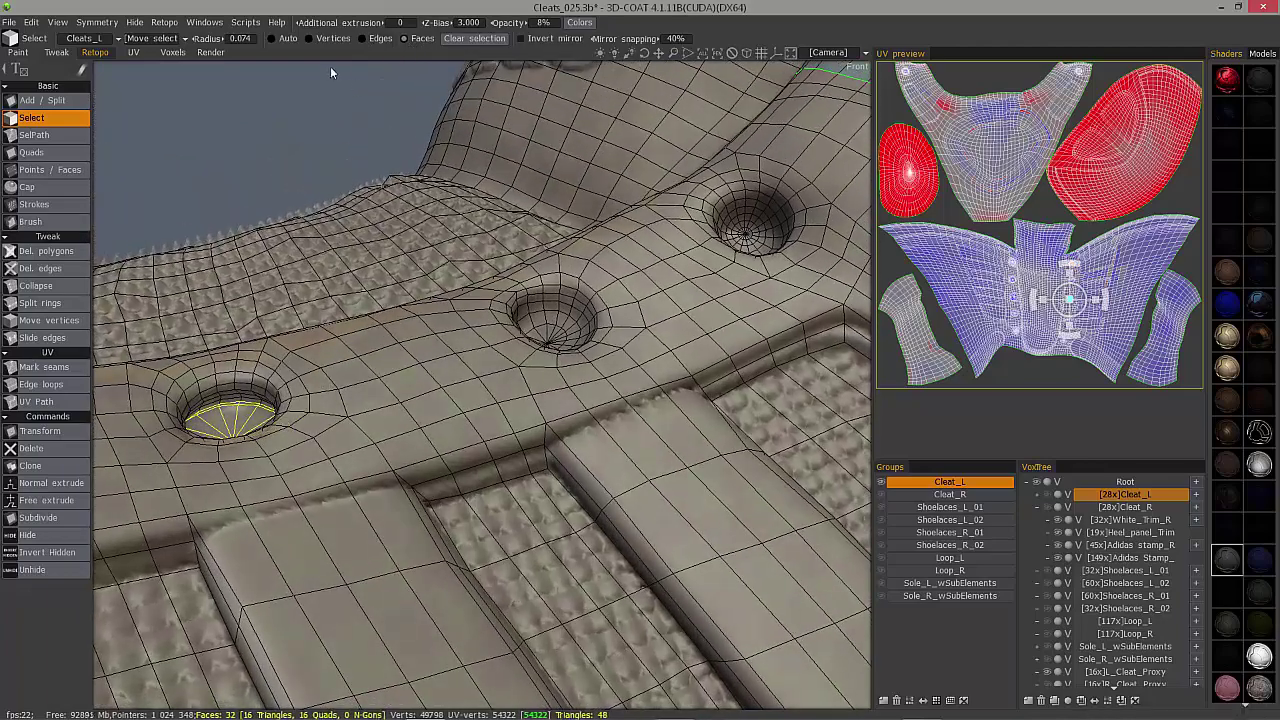
{"action": "left_click", "coordinate": [309, 39]}
{"action": "left_click", "coordinate": [404, 39]}
{"action": "left_click_drag", "start_coordinate": [286, 232], "coordinate": [288, 274], "text": "alt"}
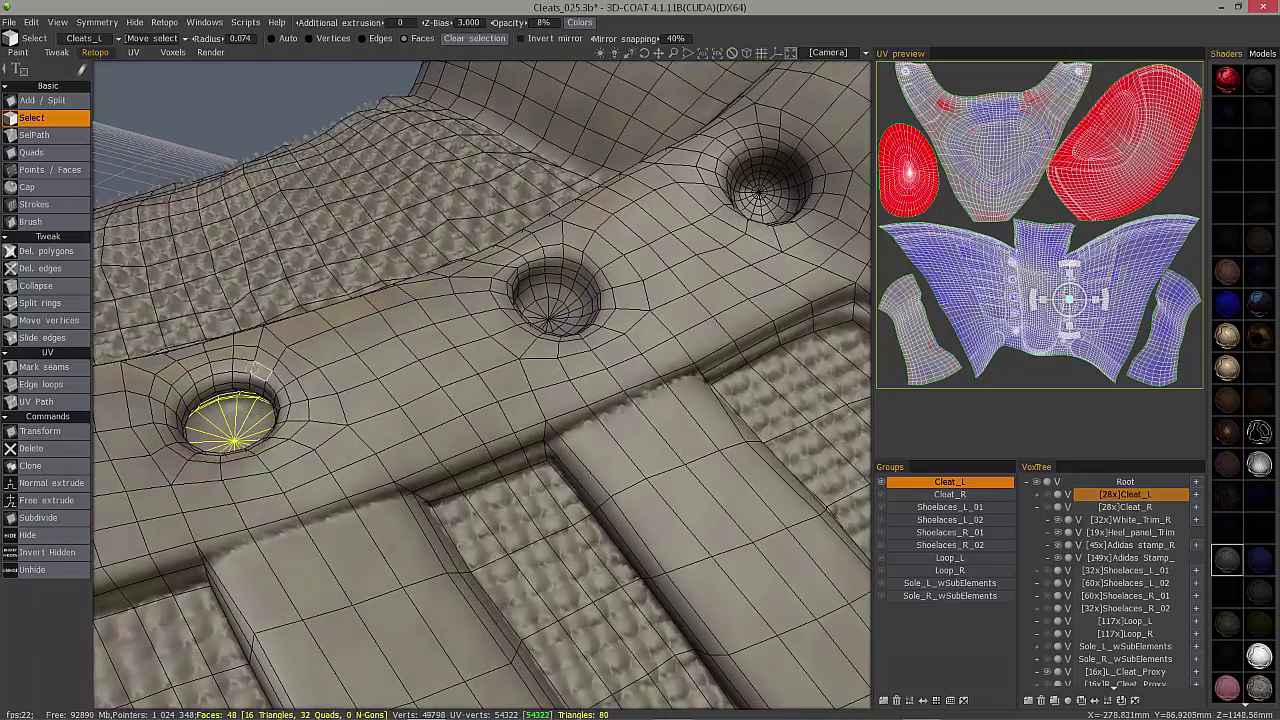
Extend the selection up the third lace hole's inner wall by converting between edges and faces three more times
{"action": "left_click", "coordinate": [364, 39]}
{"action": "left_click", "coordinate": [412, 39]}
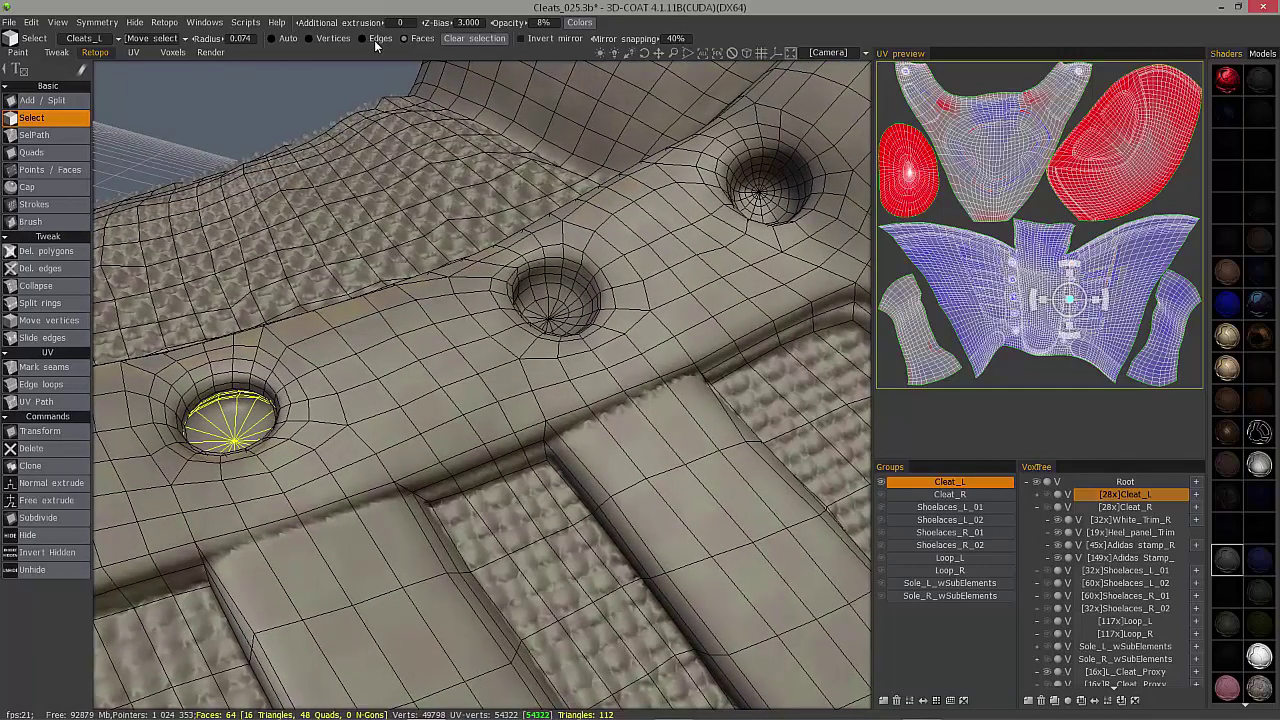
{"action": "left_click", "coordinate": [376, 39]}
{"action": "left_click", "coordinate": [412, 39]}
{"action": "left_click", "coordinate": [379, 40]}
{"action": "left_click", "coordinate": [412, 39]}
{"action": "left_click_drag", "start_coordinate": [287, 420], "coordinate": [293, 448], "text": "alt"}
{"action": "middle_click_drag", "start_coordinate": [290, 445], "coordinate": [288, 454]}
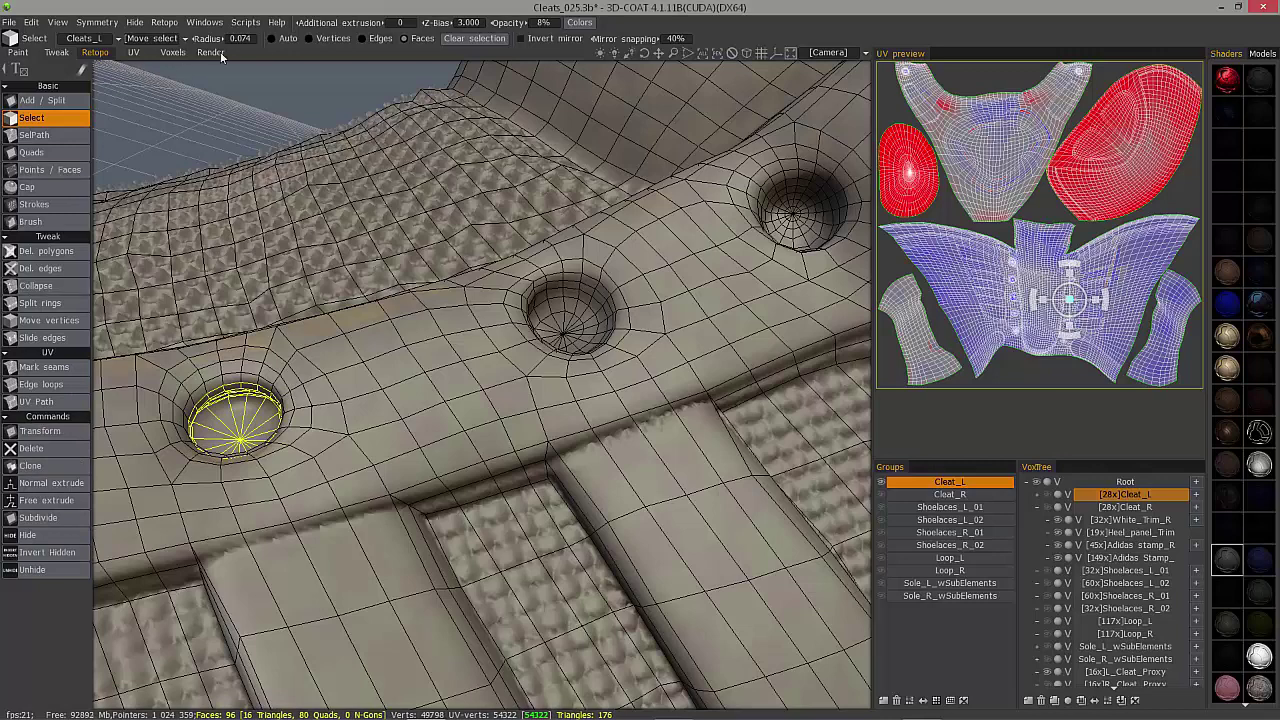
Convert the lace hole's face selection to vertices and relax them repeatedly to even out the inner rings
{"action": "left_click", "coordinate": [309, 38]}
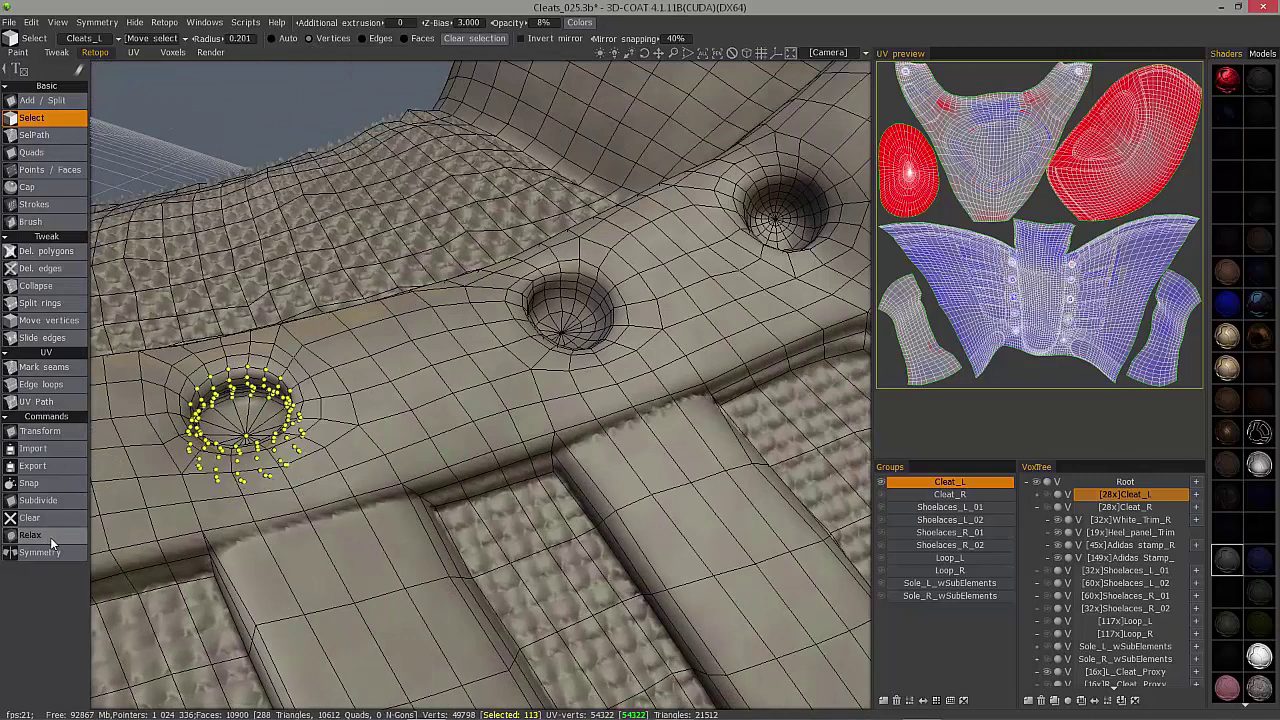
{"action": "left_click", "coordinate": [52, 538]}
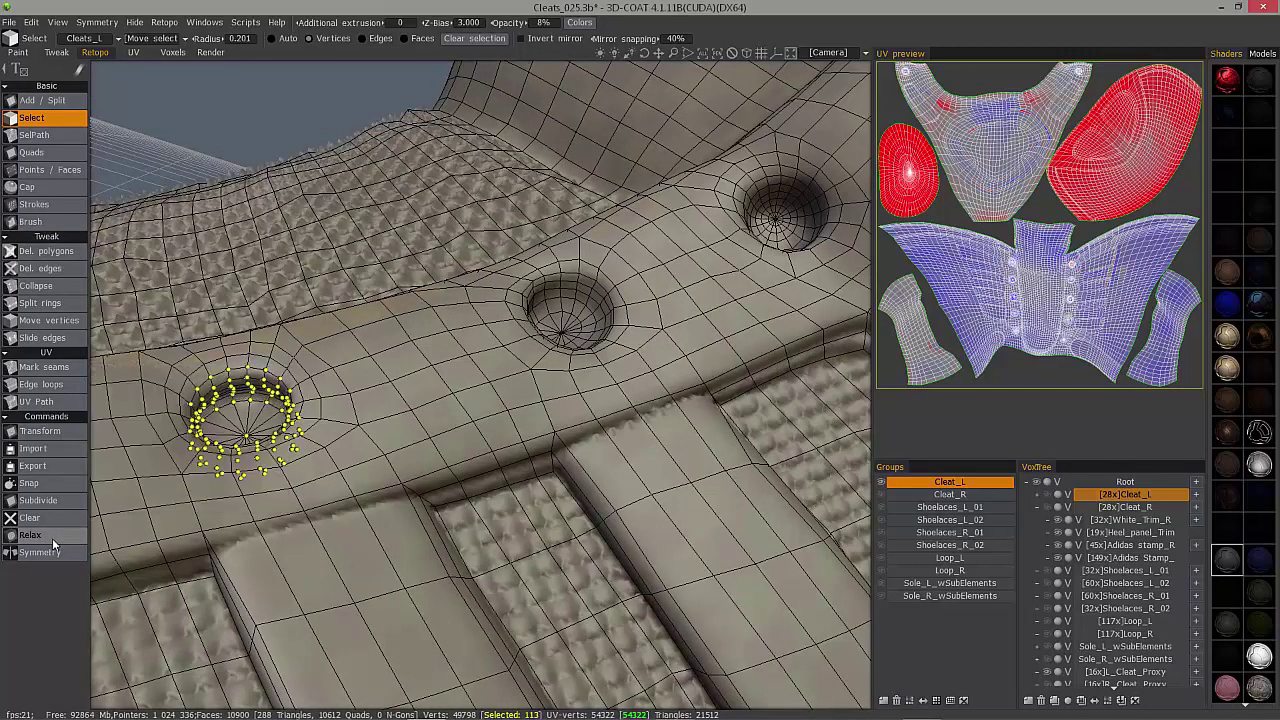
{"action": "left_click", "coordinate": [55, 538]}
{"action": "left_click", "coordinate": [57, 538]}
{"action": "left_click", "coordinate": [57, 538]}
{"action": "left_click", "coordinate": [57, 536]}
{"action": "left_click", "coordinate": [57, 536]}
{"action": "left_click", "coordinate": [60, 537]}
Relax the lace hole's vertices once more and clear the vertex selection
{"action": "left_click_drag", "start_coordinate": [300, 438], "coordinate": [273, 410], "text": "alt"}
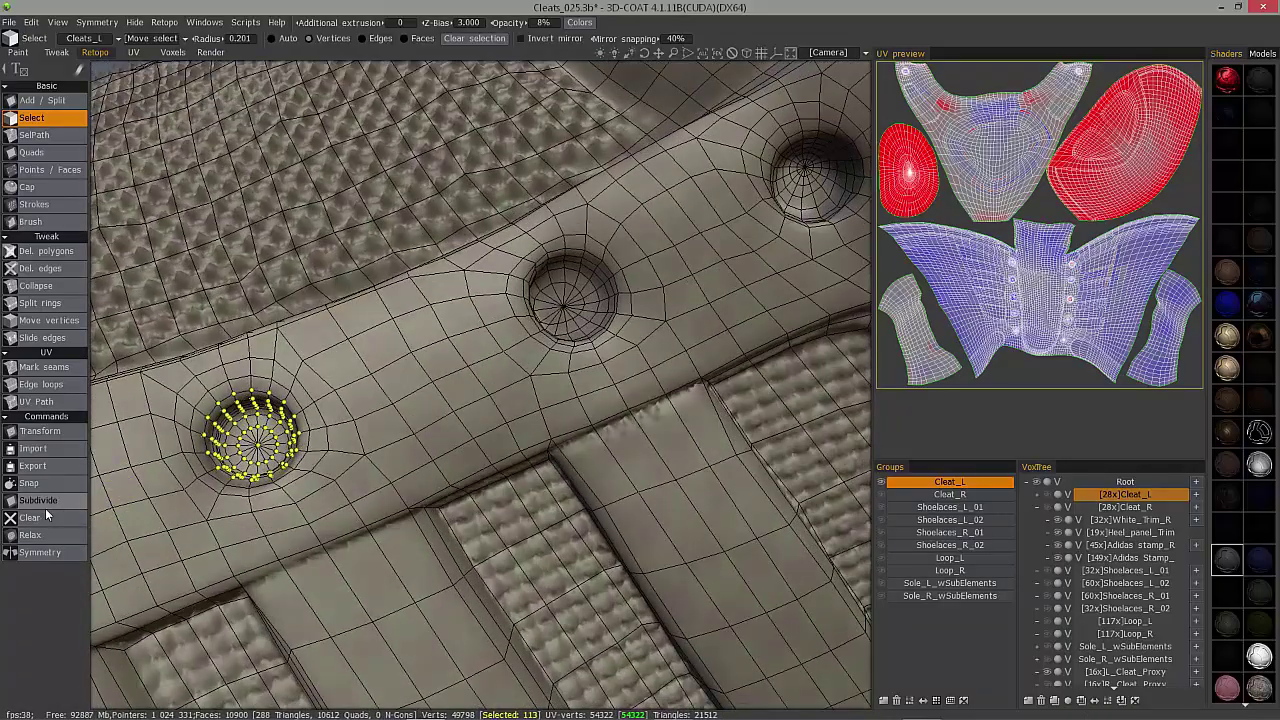
{"action": "left_click", "coordinate": [56, 536]}
{"action": "left_click_drag", "start_coordinate": [314, 535], "coordinate": [334, 497], "text": "alt"}
{"action": "middle_click_drag", "start_coordinate": [336, 484], "coordinate": [325, 450]}
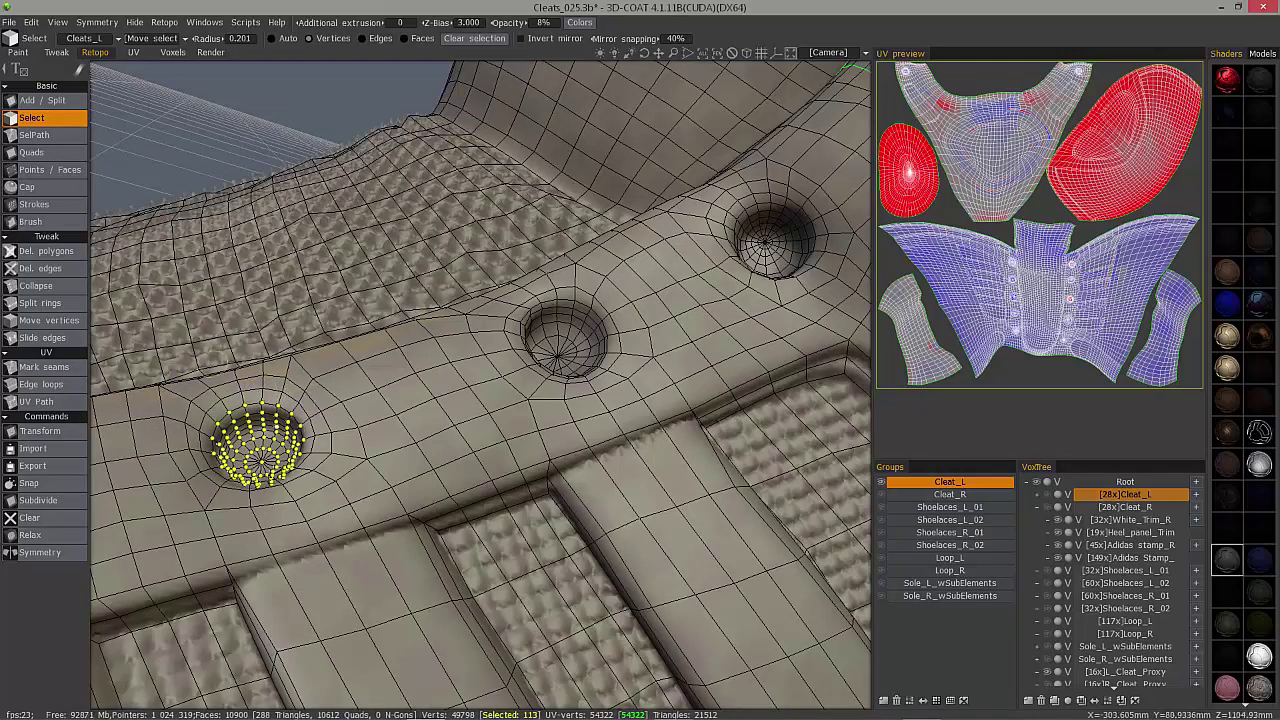
{"action": "left_click", "coordinate": [230, 118]}
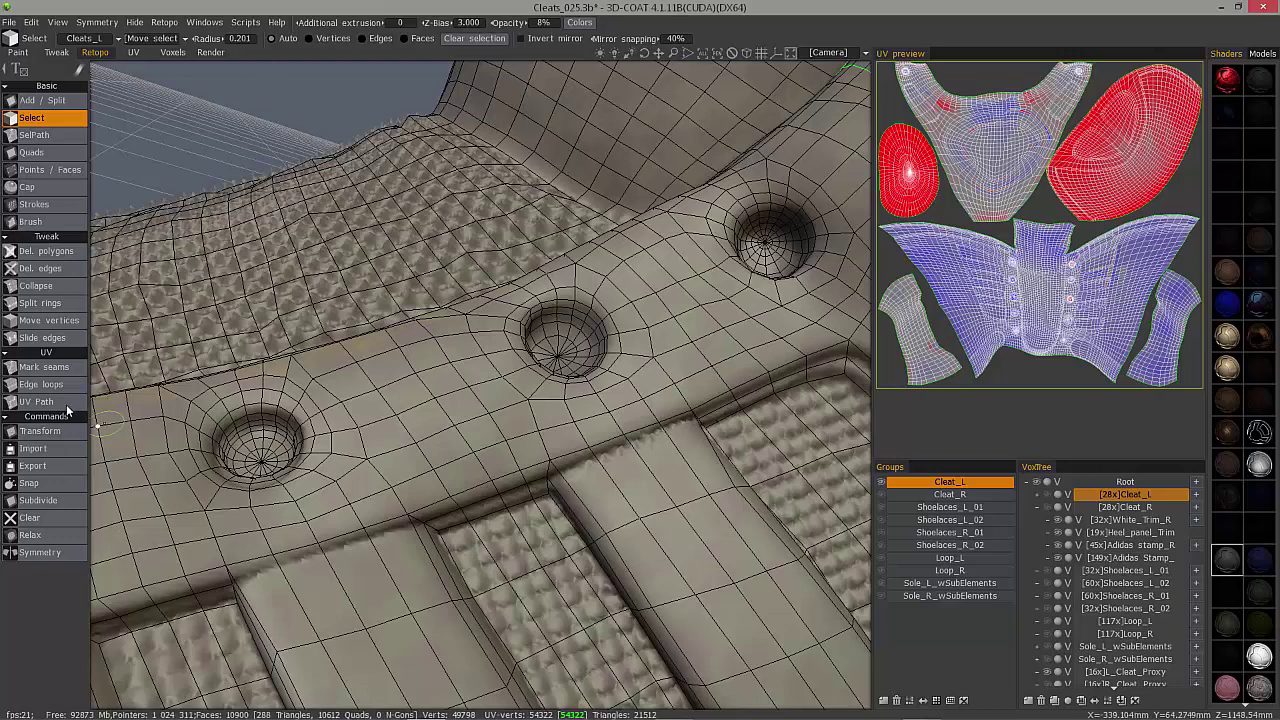
Use Mark seams to pick the large upper UV island, examine which part of the cleat it covers, and clear the selection
{"action": "left_click", "coordinate": [48, 368]}
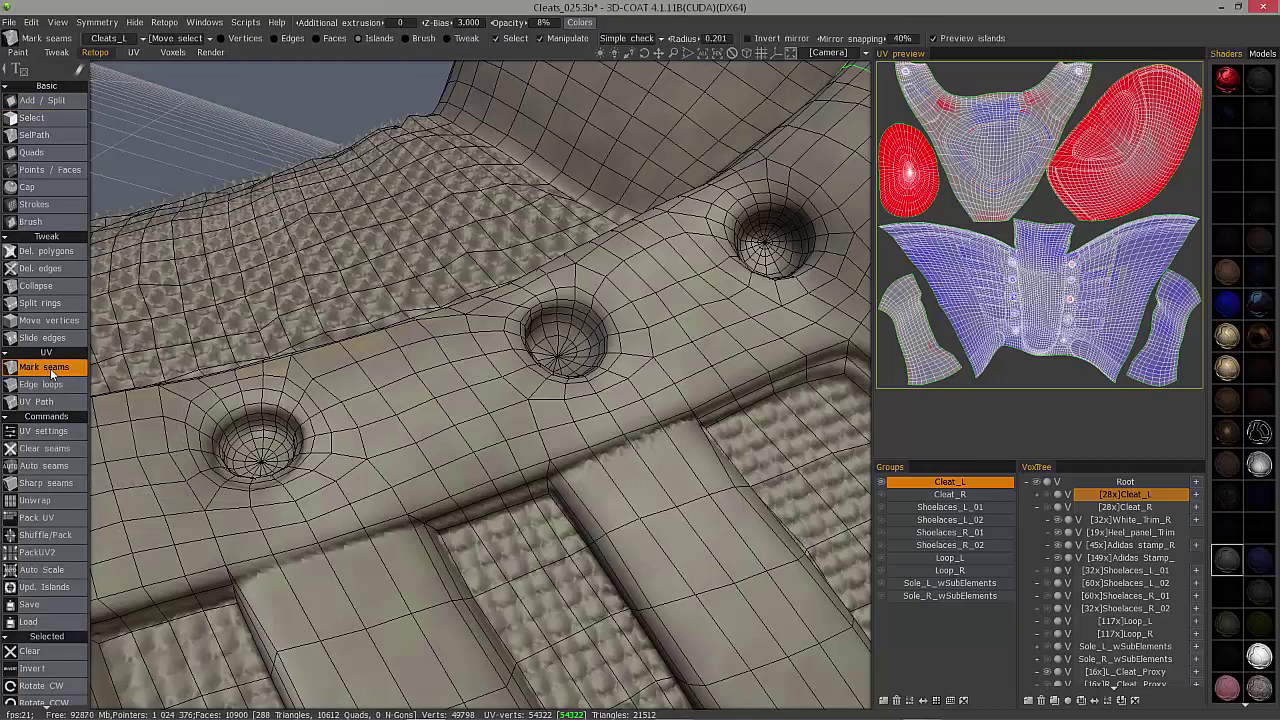
{"action": "left_click", "coordinate": [240, 425]}
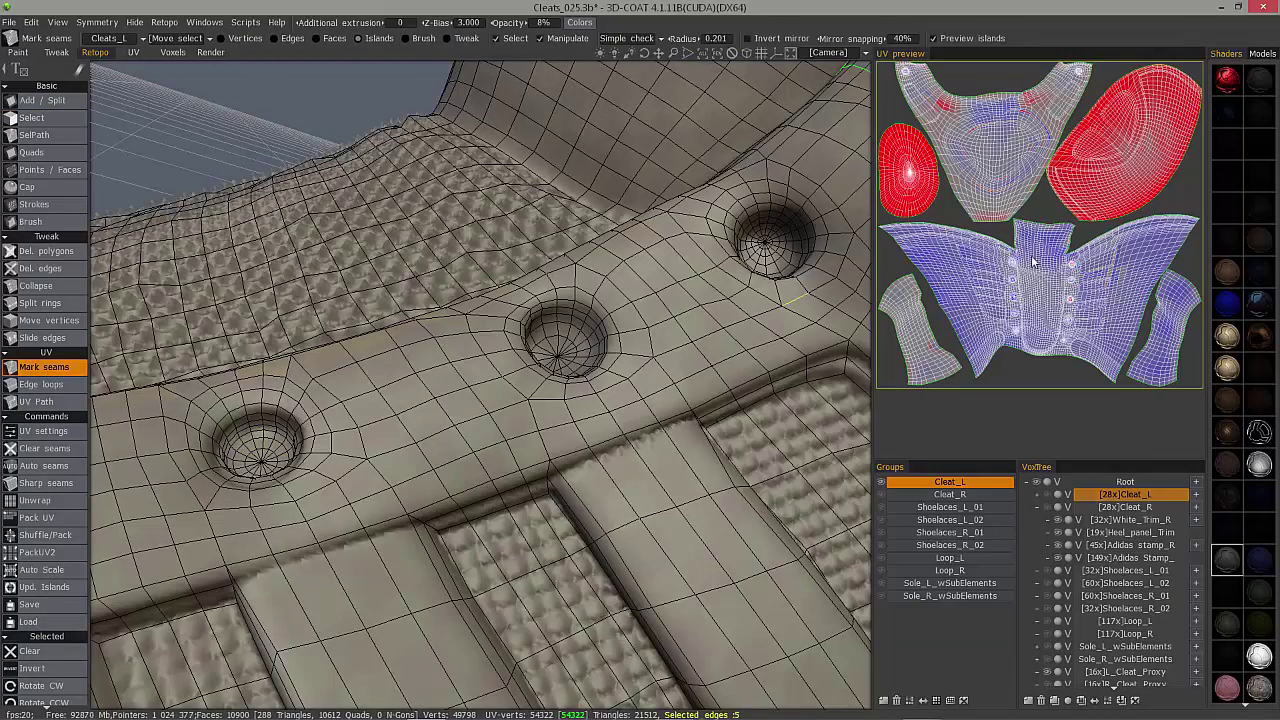
{"action": "left_click", "coordinate": [1044, 291]}
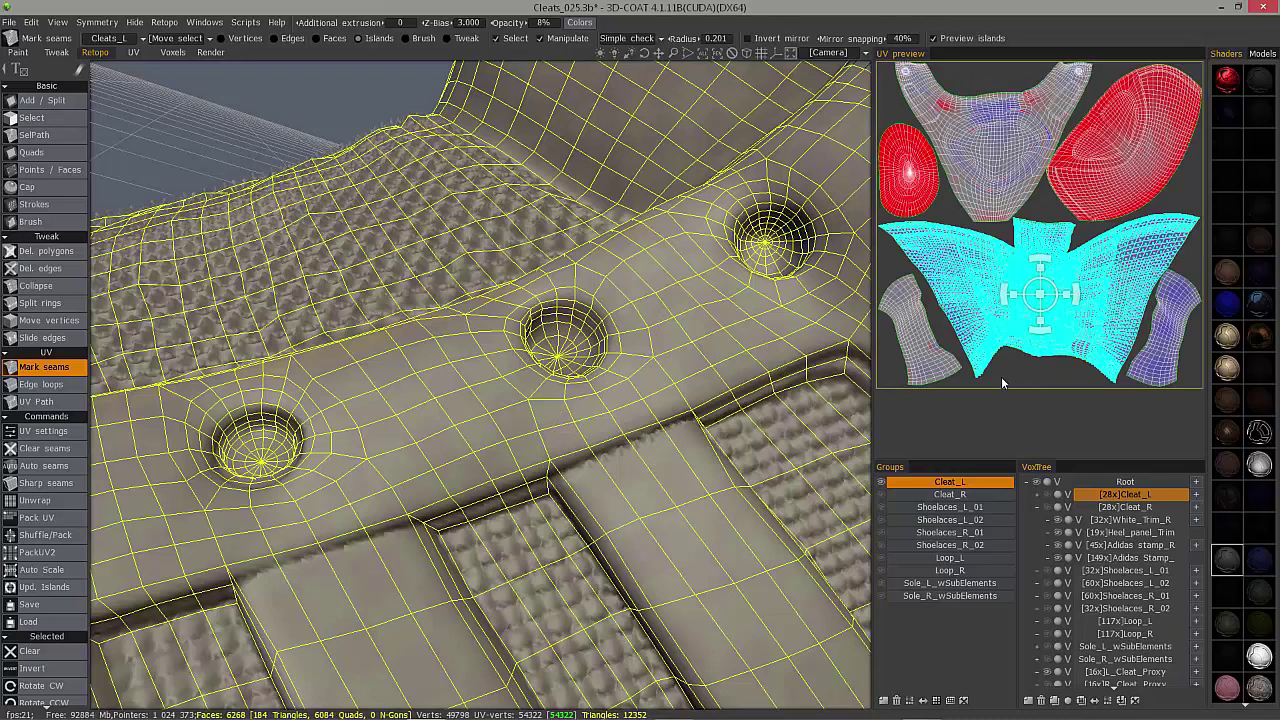
{"action": "left_click", "coordinate": [1004, 302]}
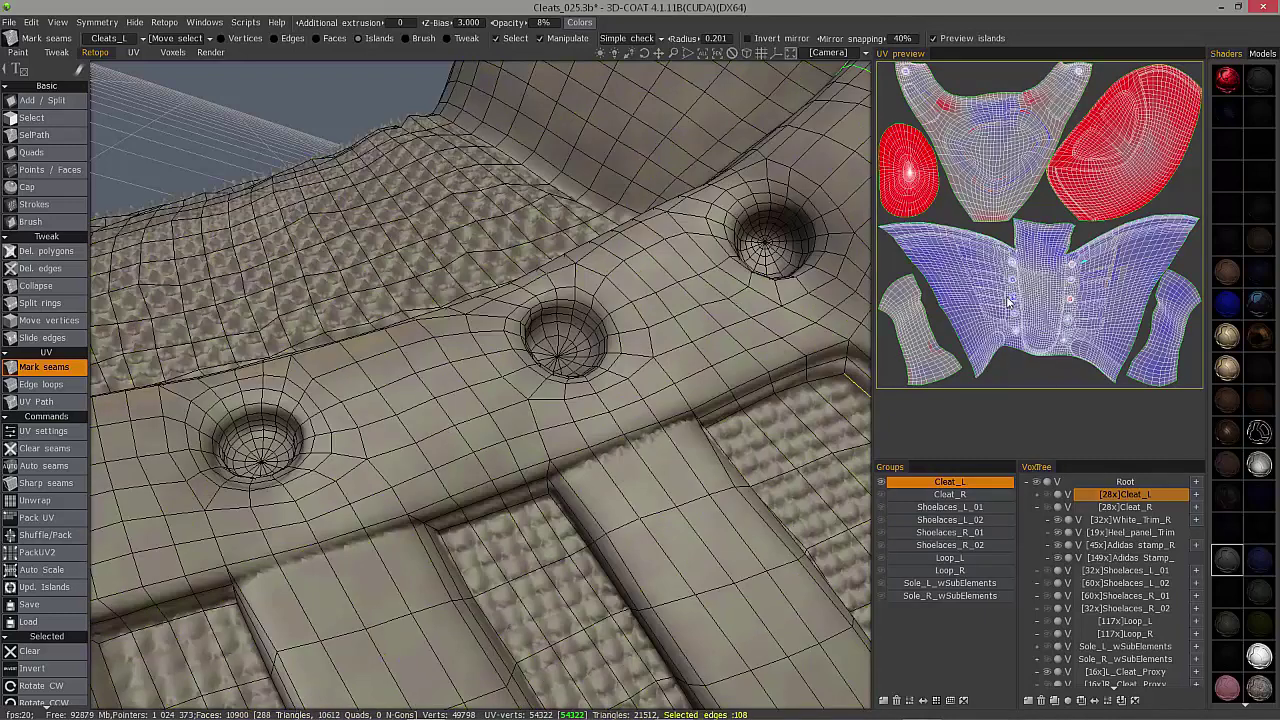
{"action": "left_click", "coordinate": [1044, 318]}
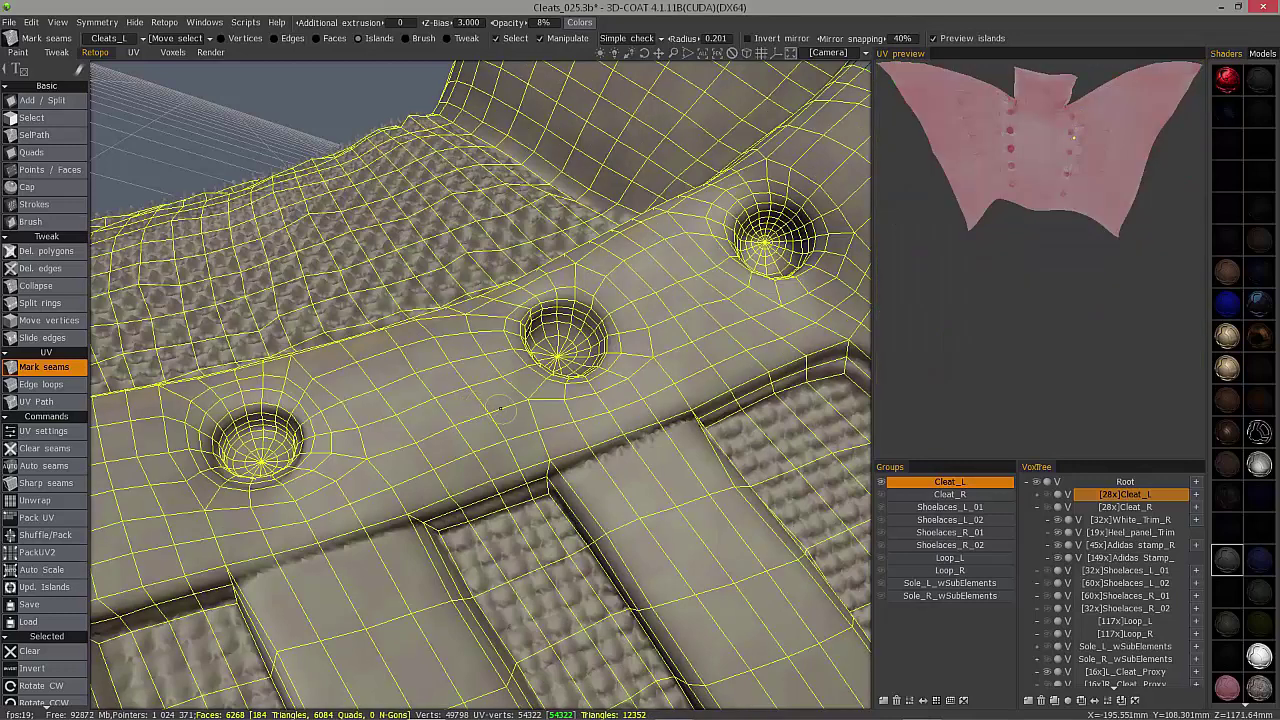
{"action": "key", "text": "ctrl+d"}
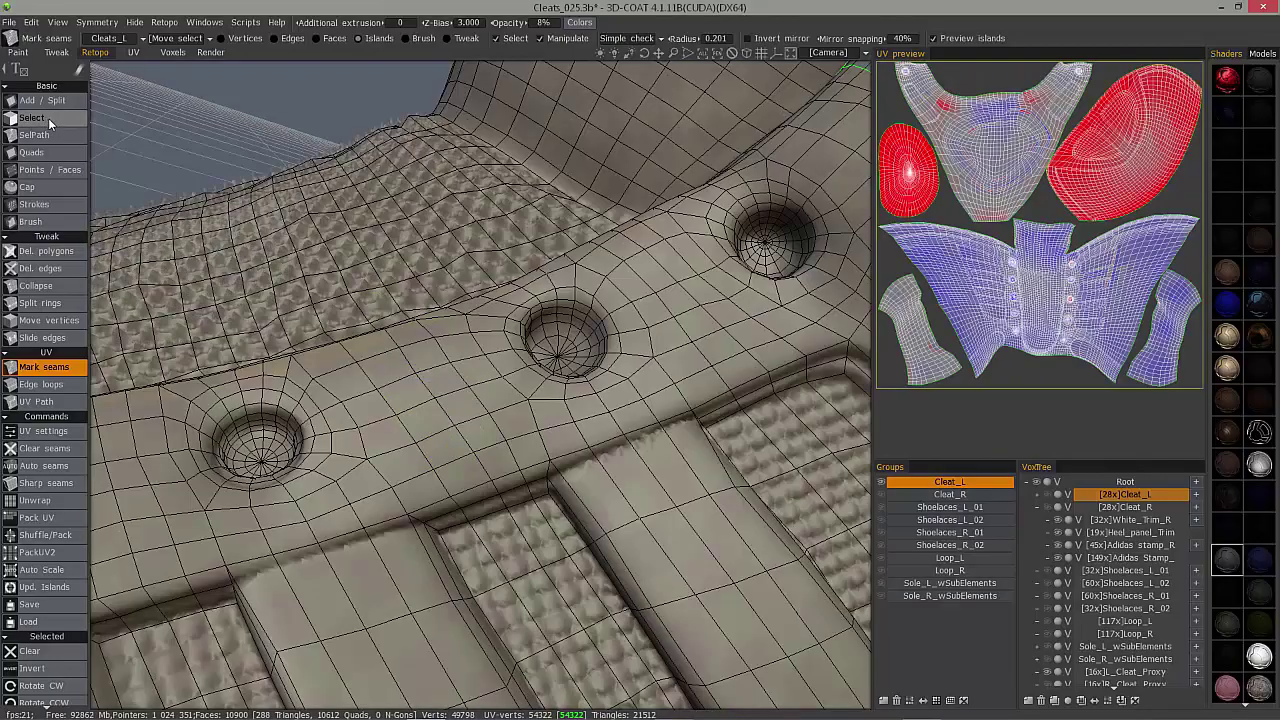
Activate the retopo Brush with radius 0.494, turn on Auto snap, and smooth the mesh around the third lace hole
{"action": "left_click", "coordinate": [52, 118]}
{"action": "left_click_drag", "start_coordinate": [203, 94], "coordinate": [264, 491]}
{"action": "middle_click_drag", "start_coordinate": [262, 493], "coordinate": [230, 430]}
{"action": "left_click", "coordinate": [50, 222]}
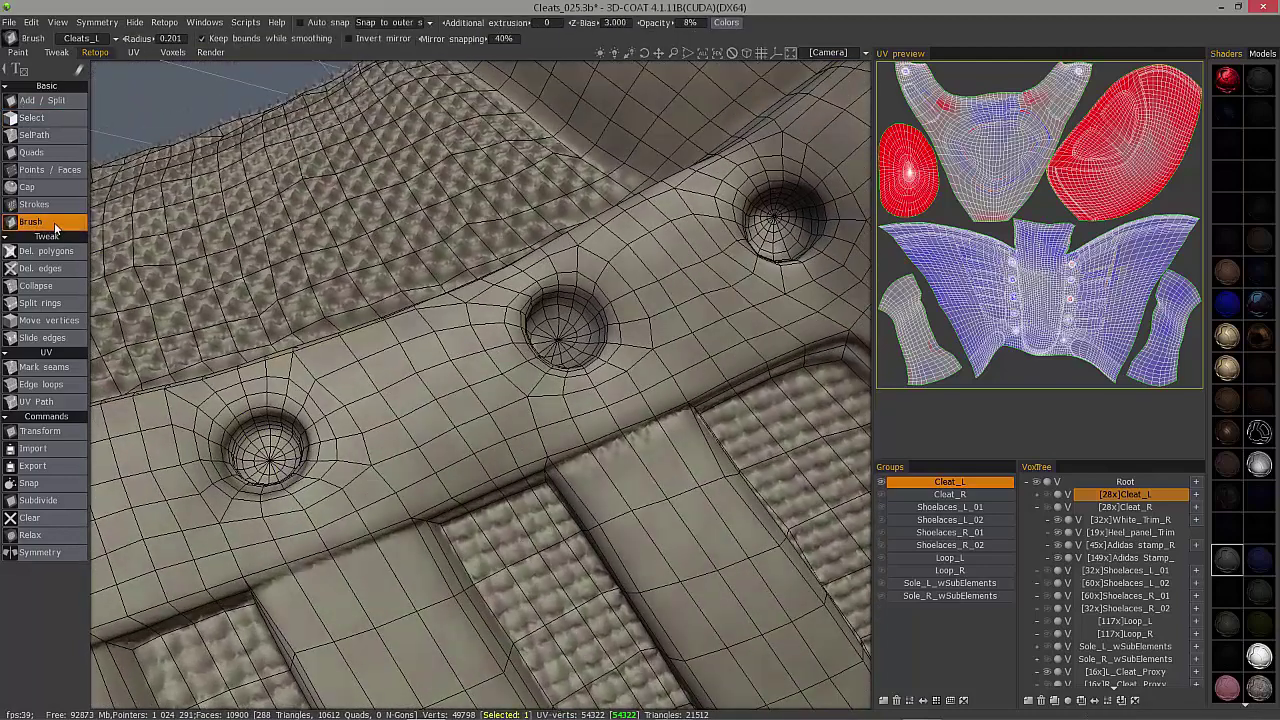
{"action": "right_click_drag", "start_coordinate": [271, 457], "coordinate": [308, 457]}
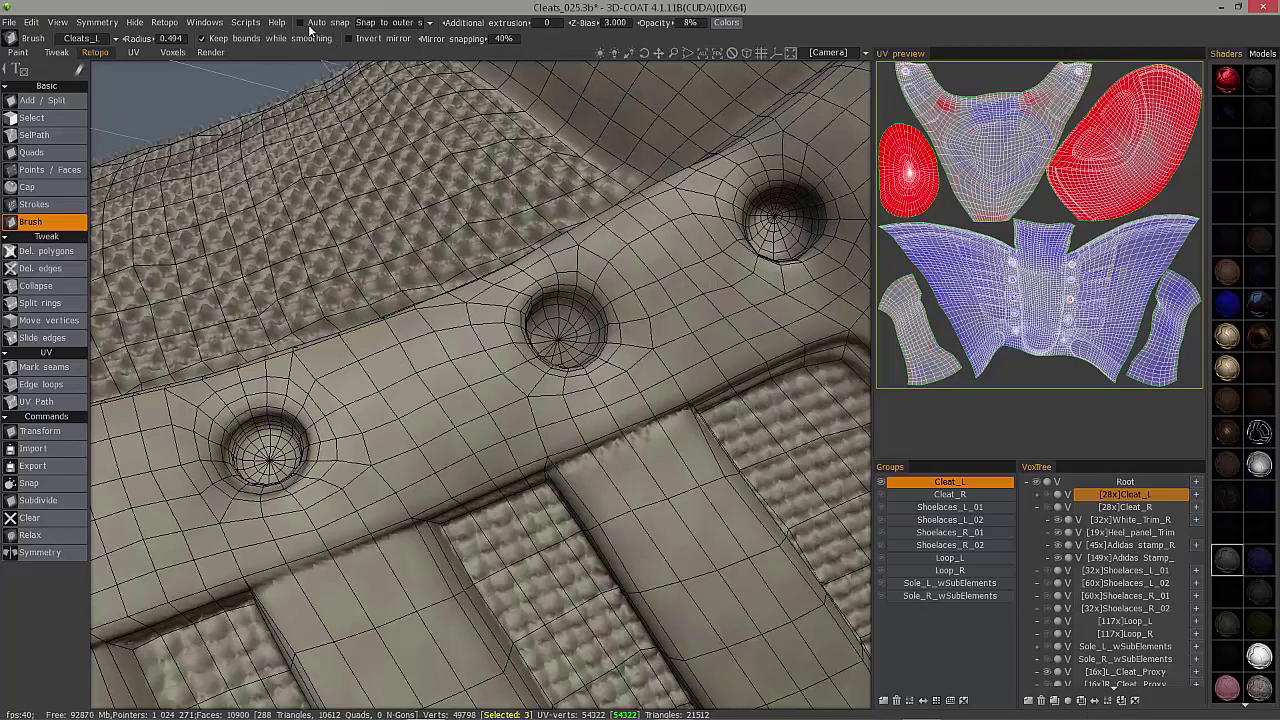
{"action": "left_click", "coordinate": [303, 22]}
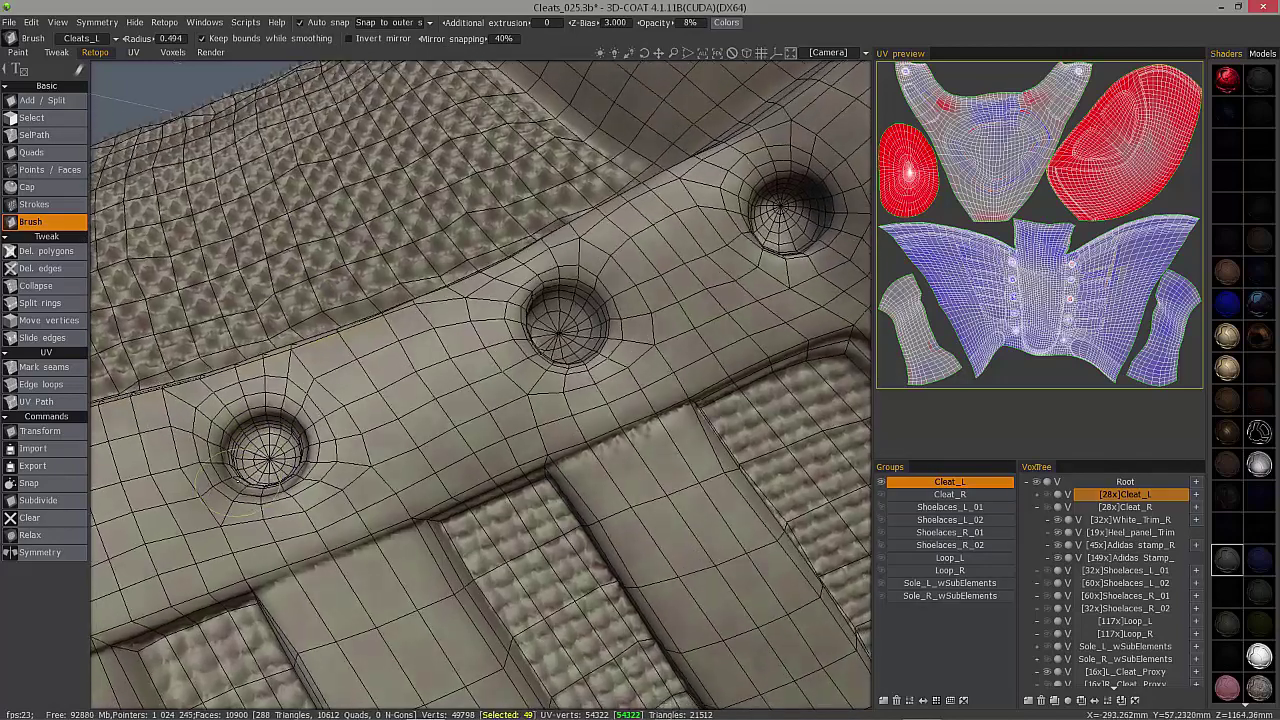
{"action": "left_click_drag", "start_coordinate": [236, 482], "coordinate": [268, 457], "text": "alt"}
Enlarge the Brush radius to 0.855, smooth the third lace hole and its rim further, and turn off Auto snap
{"action": "key", "text": "bracketright"}
{"action": "key", "text": "bracketright"}
{"action": "key", "text": "bracketright"}
{"action": "key", "text": "bracketright"}
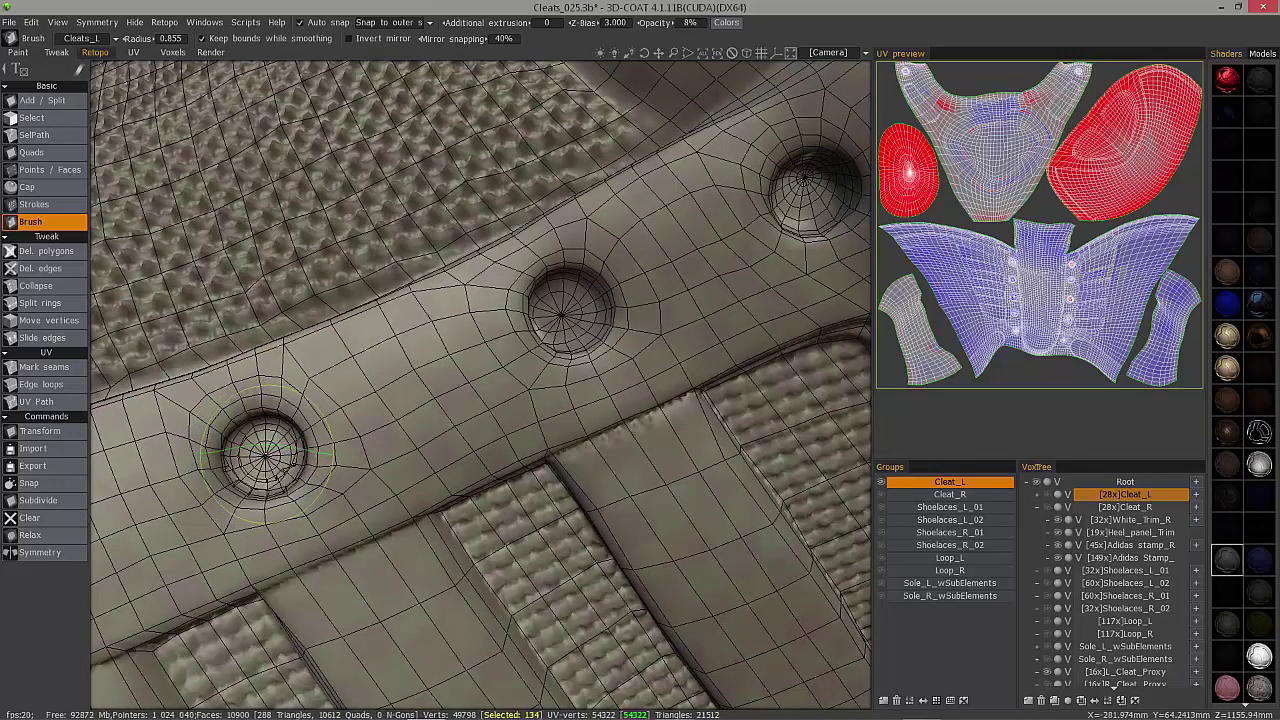
{"action": "left_click_drag", "start_coordinate": [258, 454], "coordinate": [237, 430], "text": "alt"}
{"action": "left_click_drag", "start_coordinate": [235, 350], "coordinate": [312, 88], "text": "alt"}
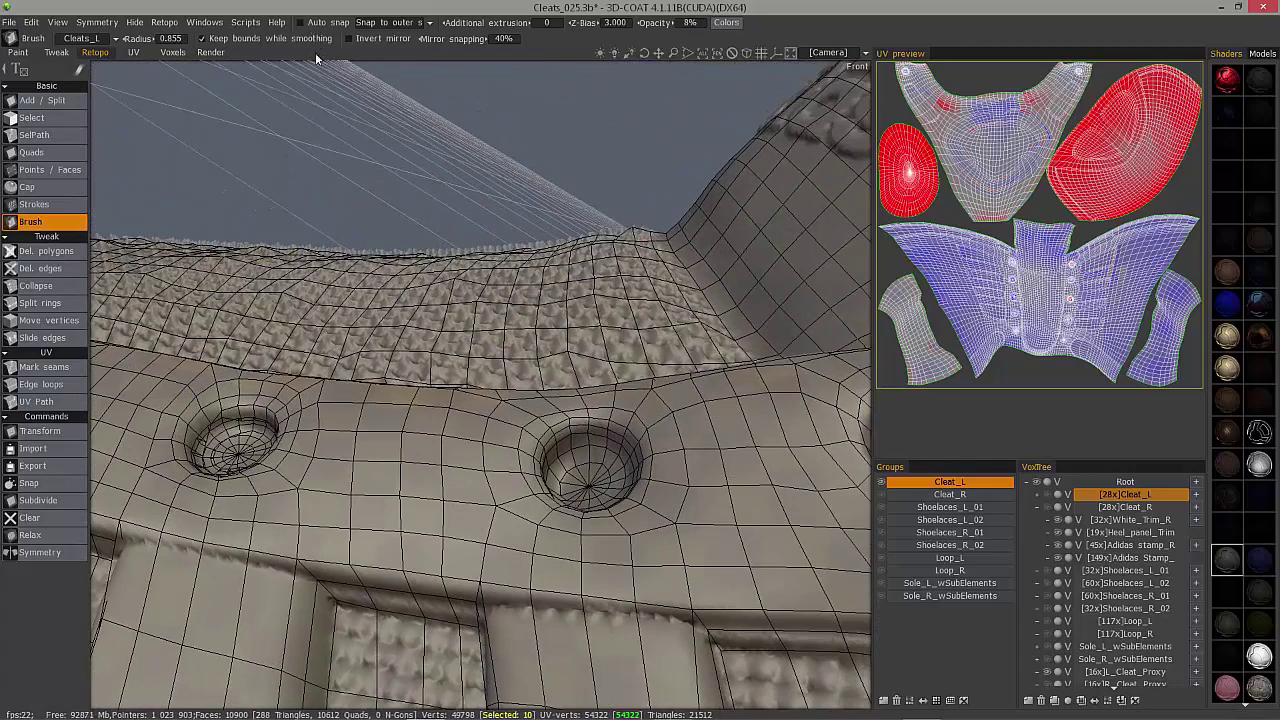
{"action": "mouse_move", "coordinate": [228, 440]}
{"action": "left_mouse_down", "text": "alt"}
{"action": "mouse_move", "coordinate": [210, 450]}
{"action": "mouse_move", "coordinate": [240, 488]}
{"action": "mouse_move", "coordinate": [302, 507]}
{"action": "mouse_move", "coordinate": [258, 510]}
{"action": "mouse_move", "coordinate": [198, 462]}
{"action": "mouse_move", "coordinate": [190, 497]}
{"action": "mouse_move", "coordinate": [222, 510]}
{"action": "mouse_move", "coordinate": [213, 500]}
{"action": "mouse_move", "coordinate": [212, 527]}
{"action": "mouse_move", "coordinate": [283, 513]}
{"action": "mouse_move", "coordinate": [309, 487]}
{"action": "mouse_move", "coordinate": [372, 508]}
{"action": "left_mouse_up", "text": "alt"}
With the Select tool, select the full edge loop crossing the oval side panel beside the green seam, and clear it
{"action": "left_click", "coordinate": [32, 118]}
{"action": "mouse_move", "coordinate": [300, 540]}
{"action": "left_mouse_down", "text": "alt"}
{"action": "mouse_move", "coordinate": [329, 582]}
{"action": "mouse_move", "coordinate": [540, 548]}
{"action": "mouse_move", "coordinate": [398, 594]}
{"action": "mouse_move", "coordinate": [571, 428]}
{"action": "left_mouse_up", "text": "alt"}
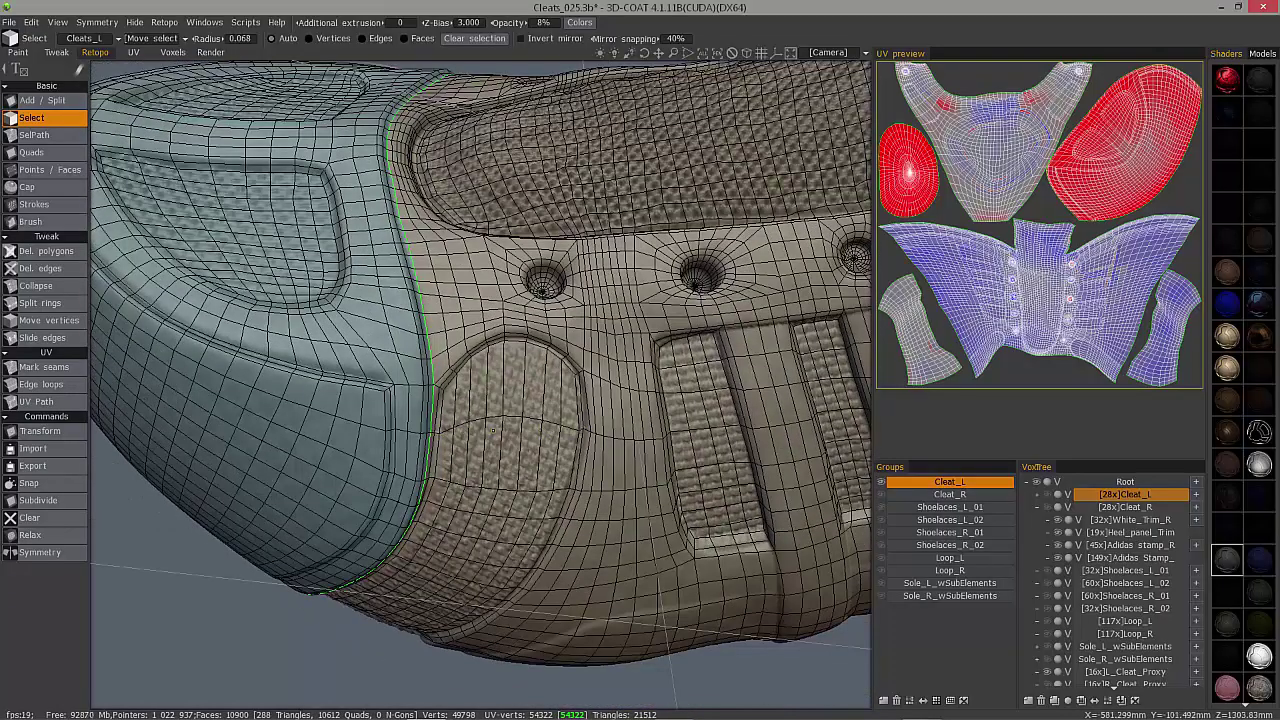
{"action": "left_click_drag", "start_coordinate": [526, 429], "coordinate": [470, 414], "text": "alt"}
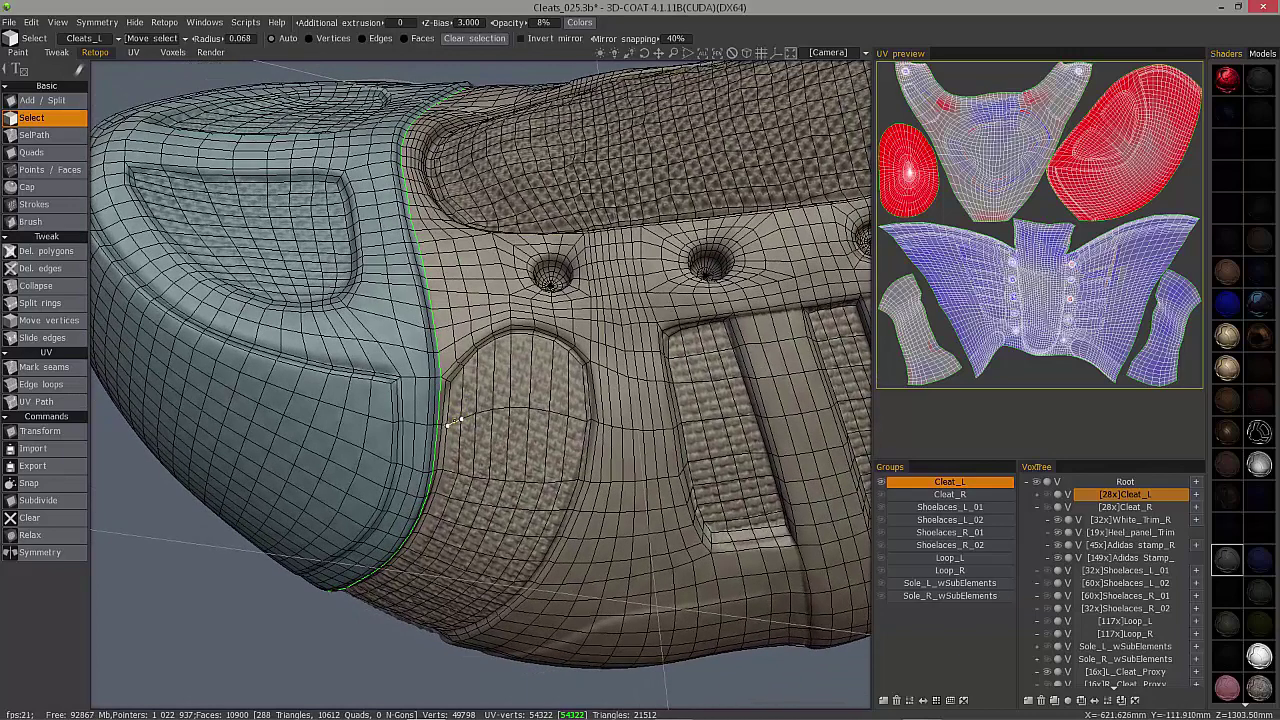
{"action": "left_click", "coordinate": [508, 440]}
{"action": "key", "text": "alt+l"}
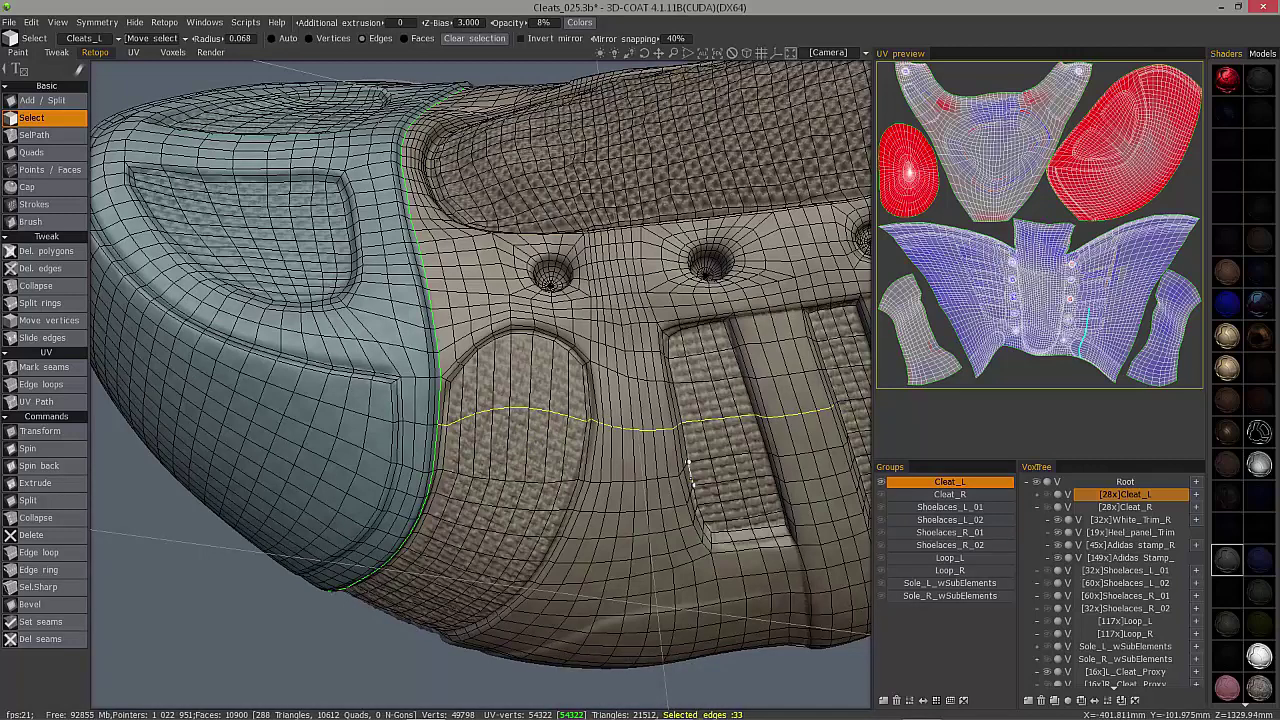
{"action": "key", "text": "Escape"}
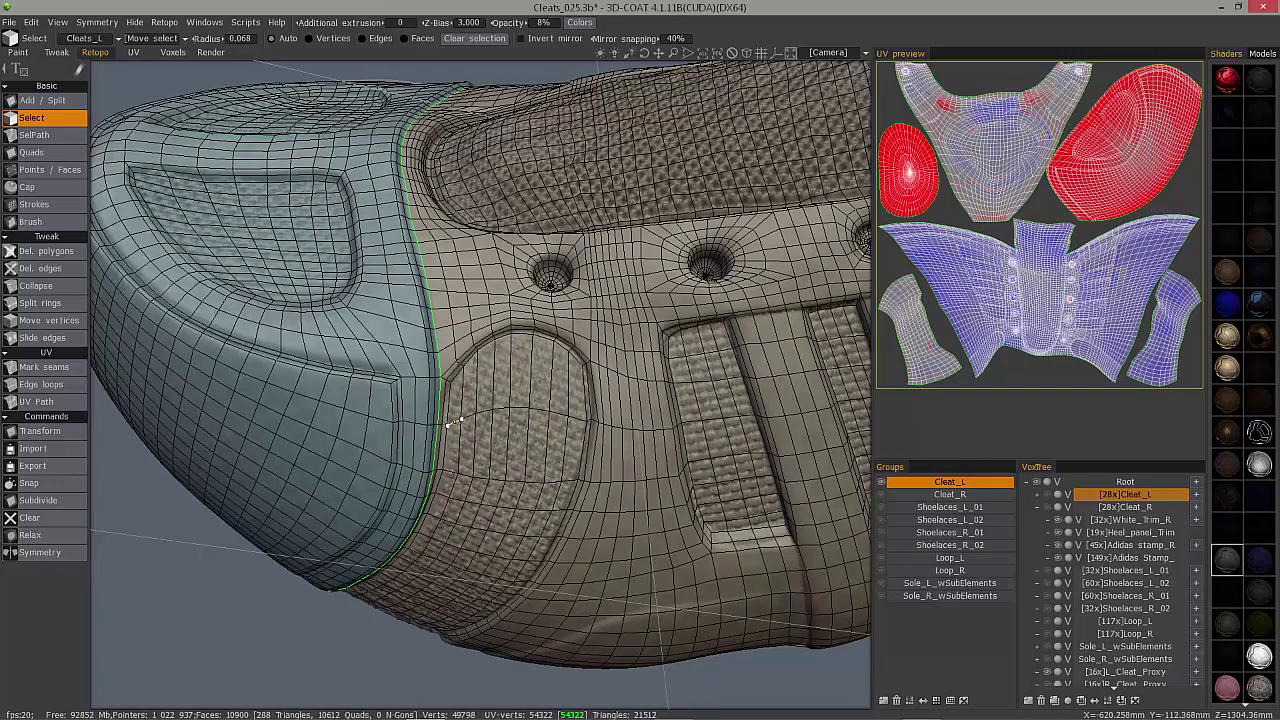
Select a few edges across the oval side panel, starting at the green seam, and try shrinking the edge selection
{"action": "left_click", "coordinate": [463, 417]}
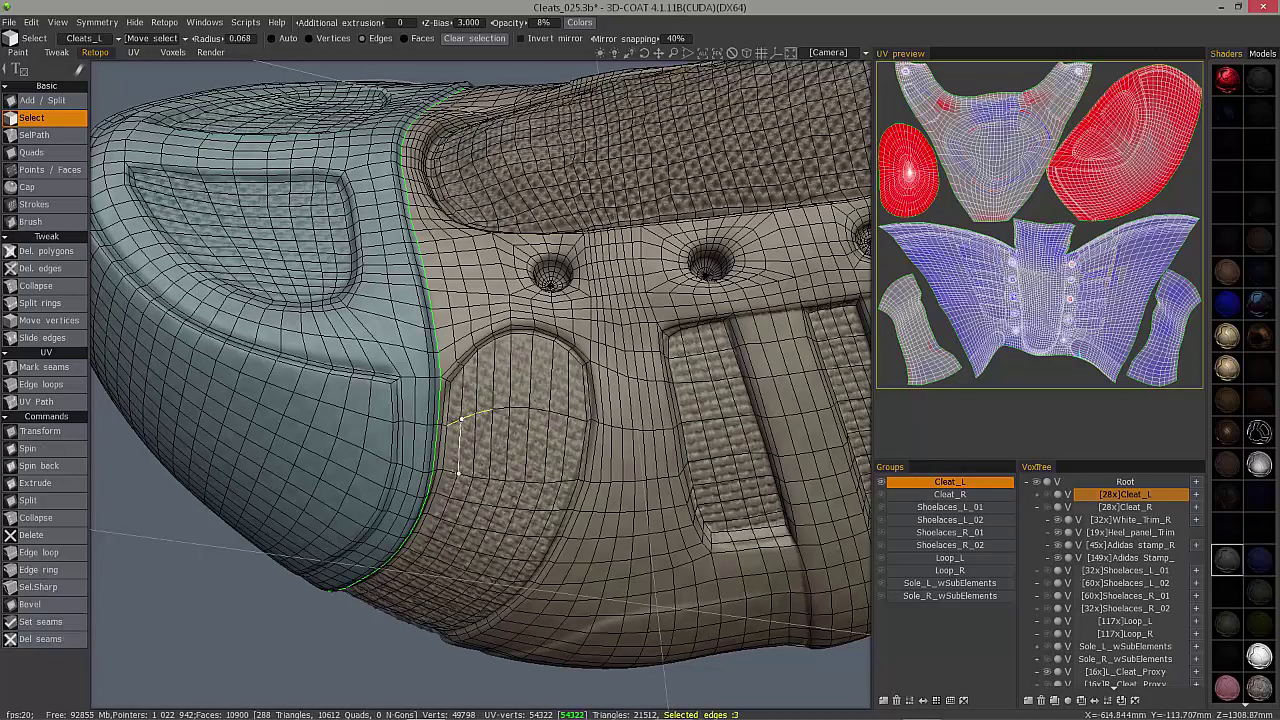
{"action": "key", "text": "ctrl+minus"}
{"action": "key", "text": "ctrl+minus"}
{"action": "left_click", "coordinate": [557, 414]}
Use SelPath to select the edge path across the oval panel between its two side borders, and clear the selection
{"action": "left_click", "coordinate": [45, 138]}
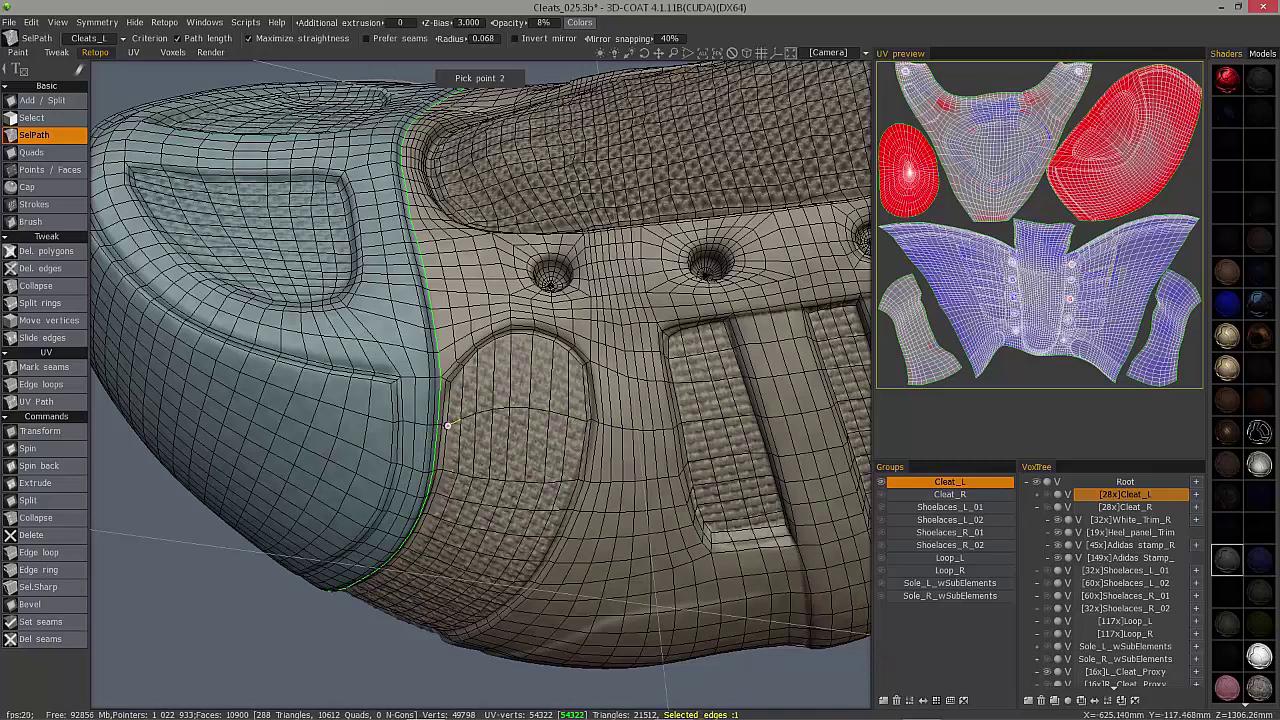
{"action": "left_click", "coordinate": [461, 419]}
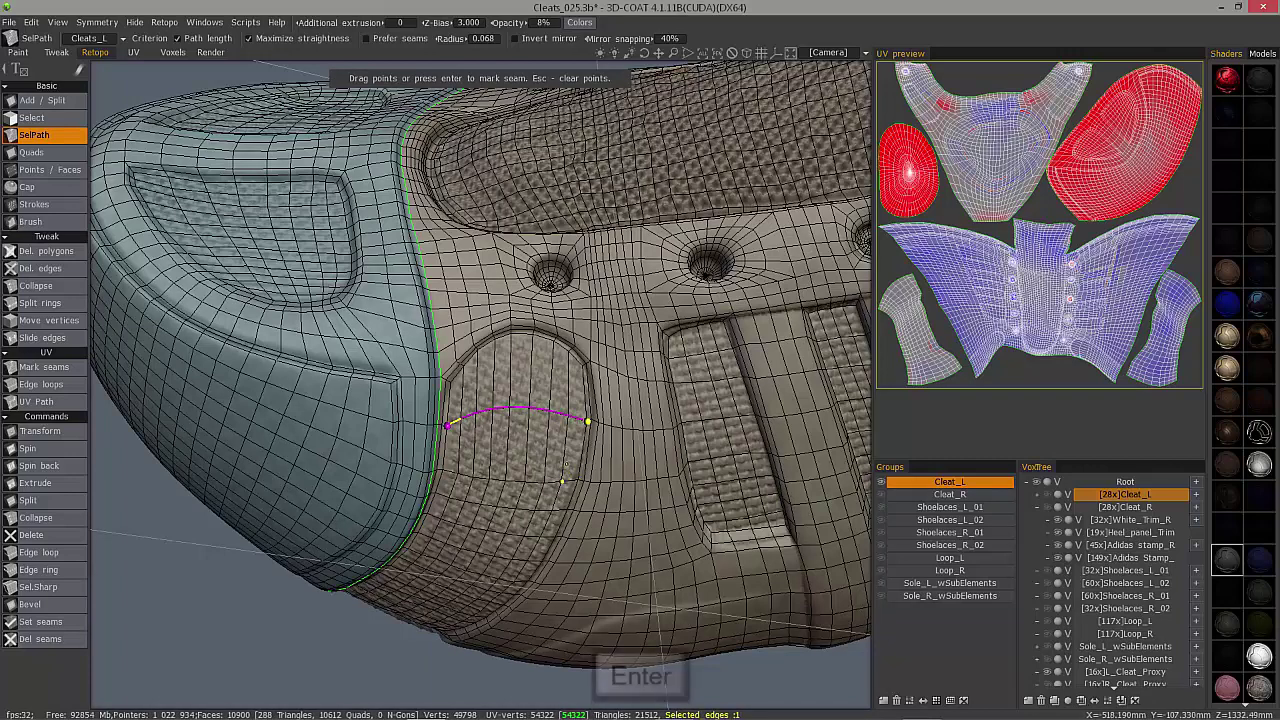
{"action": "key", "text": "Return"}
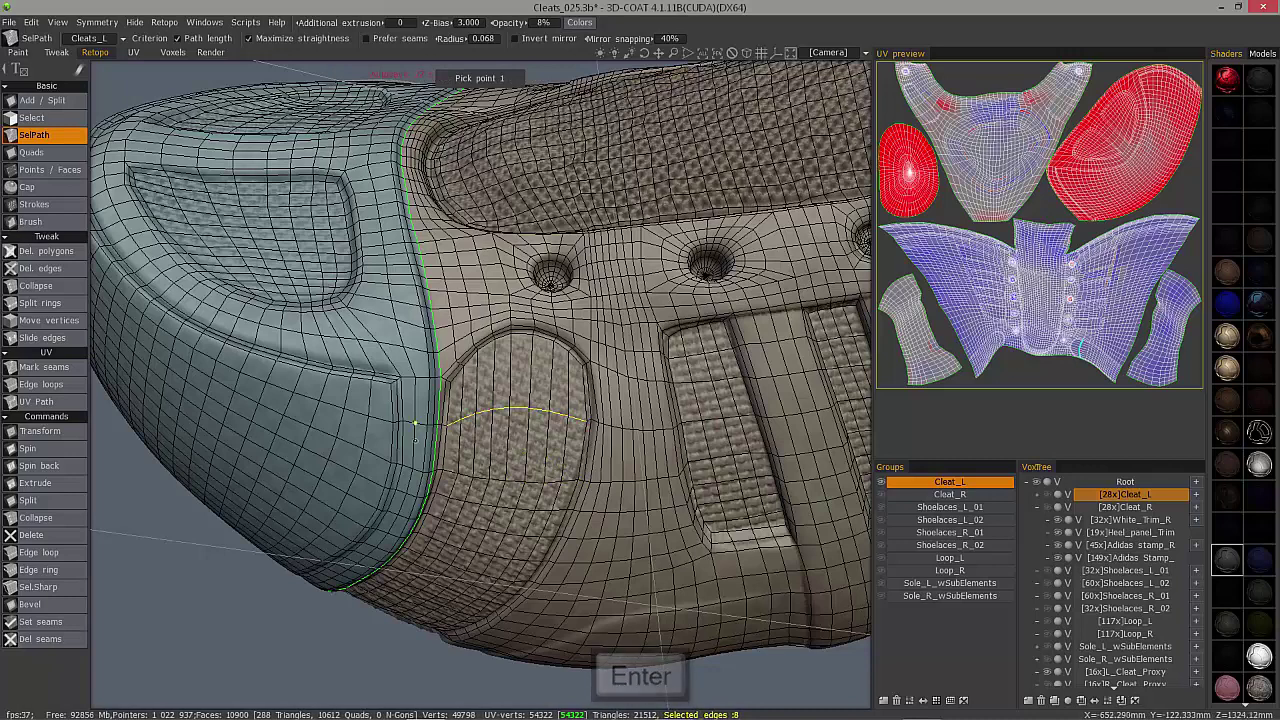
{"action": "key", "text": "Escape"}
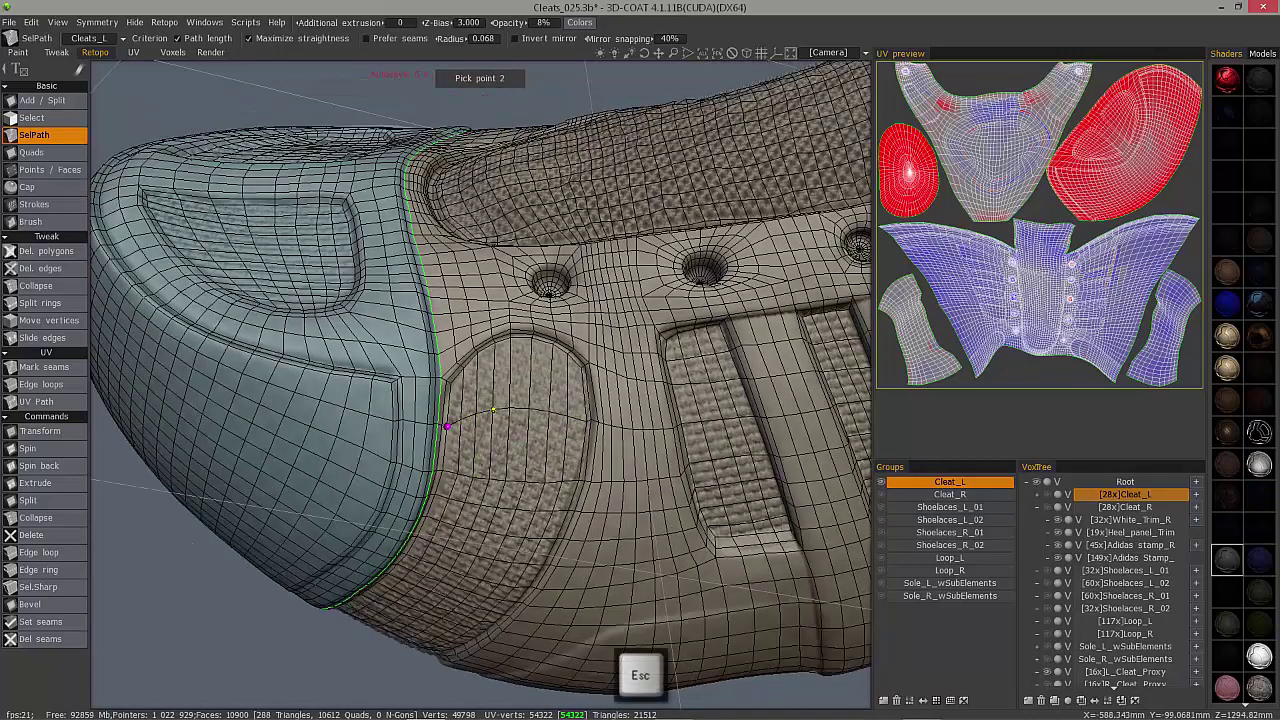
Trace the edge path across the oval panel through intermediate SelPath points, and clear the points
{"action": "left_click", "coordinate": [493, 410]}
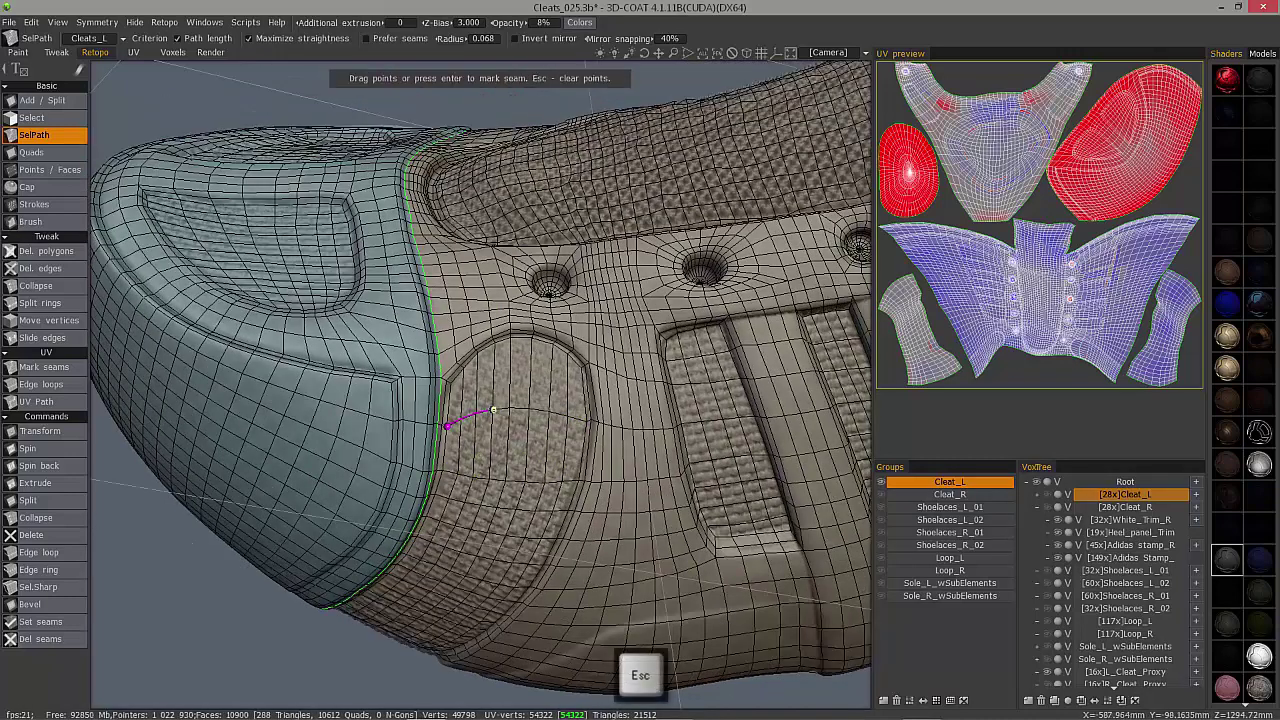
{"action": "left_click", "coordinate": [568, 416]}
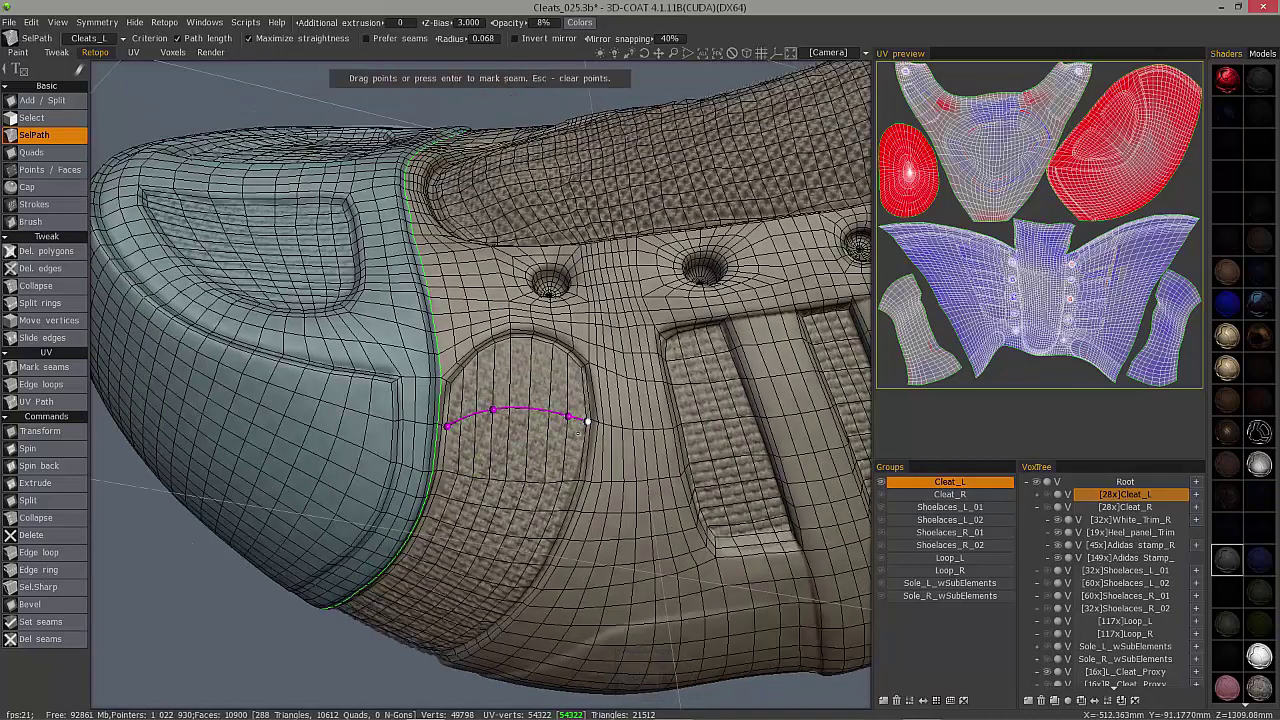
{"action": "key", "text": "Escape"}
Select the edge path across the oval panel again with SelPath, using only a start and an end point at its borders
{"action": "middle_click_drag", "start_coordinate": [588, 422], "coordinate": [511, 410]}
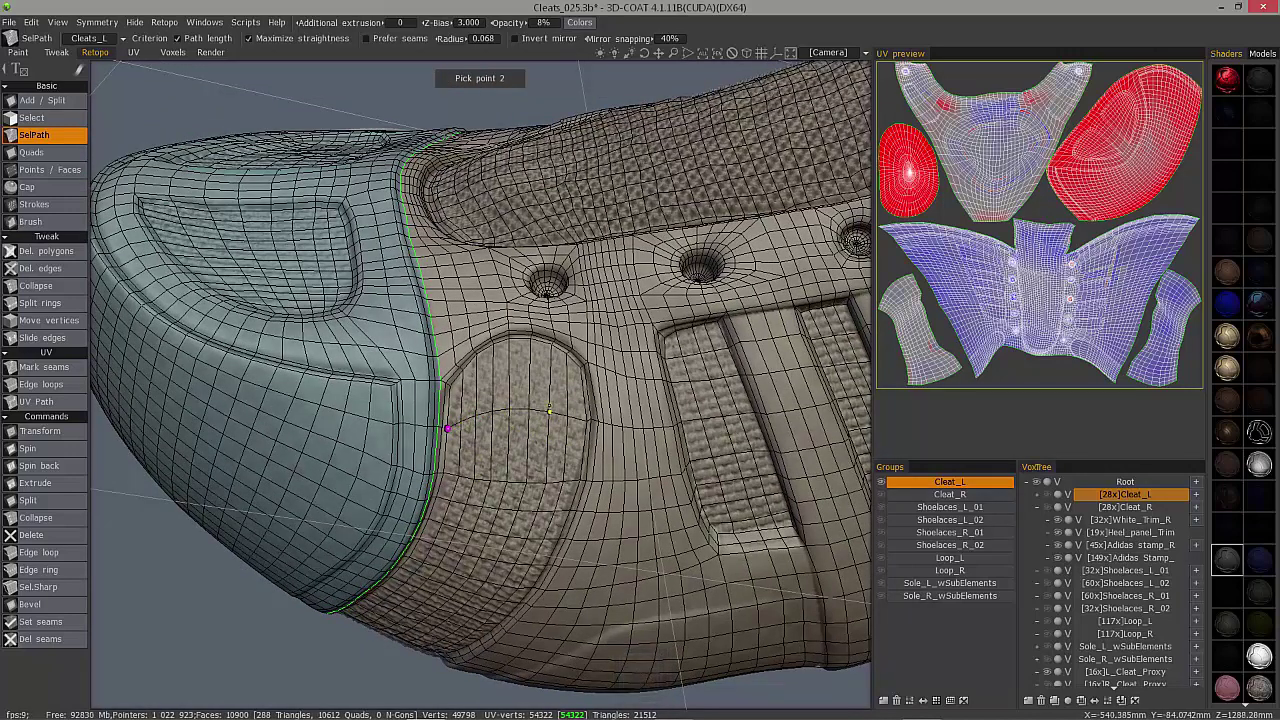
{"action": "left_click", "coordinate": [588, 421]}
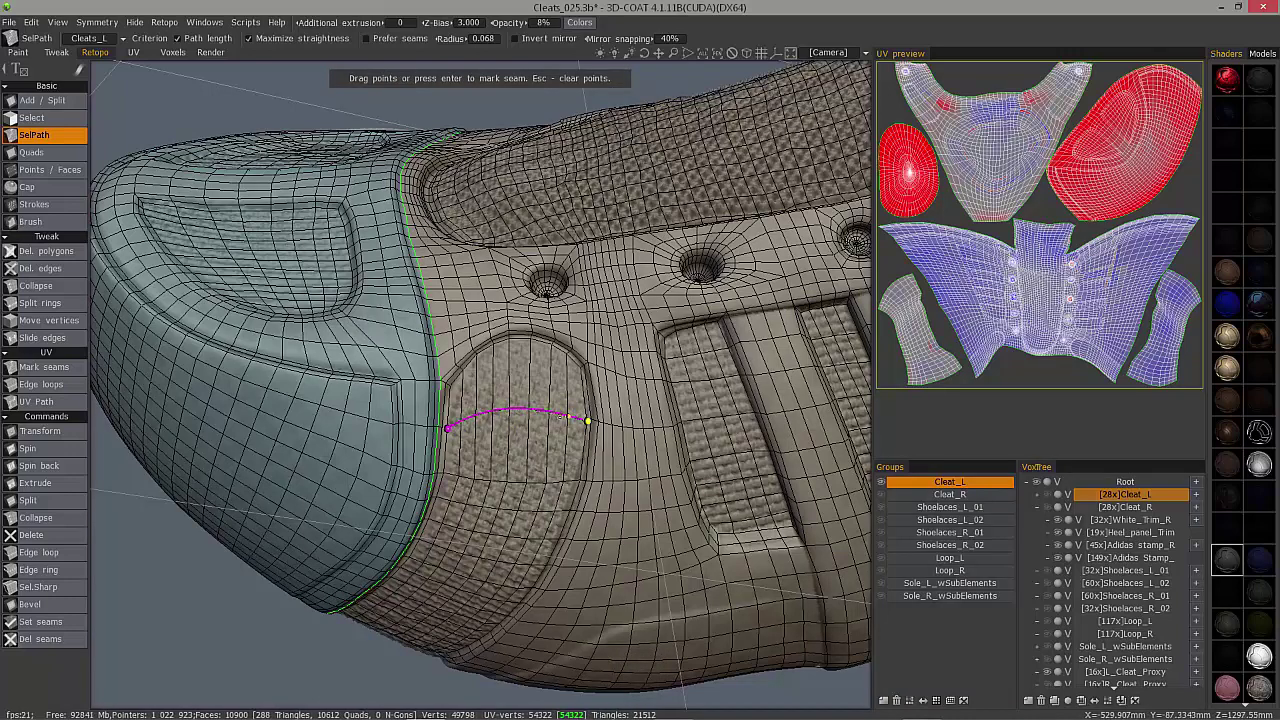
{"action": "key", "text": "Return"}
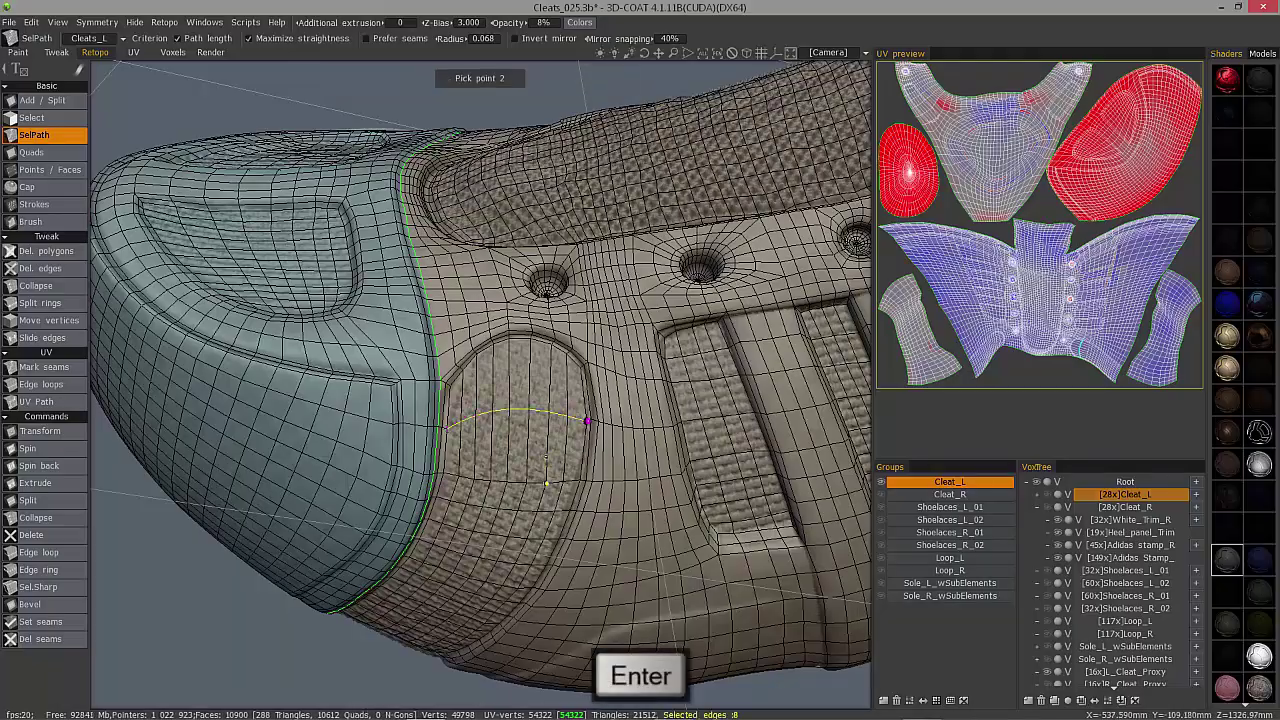
Transform the edge path across the oval panel, aligning the gizmo to its main axis and flattening the path into a straight line
{"action": "key", "text": "Escape"}
{"action": "left_click_drag", "start_coordinate": [534, 430], "coordinate": [522, 466], "text": "alt"}
{"action": "middle_click_drag", "start_coordinate": [527, 484], "coordinate": [566, 426]}
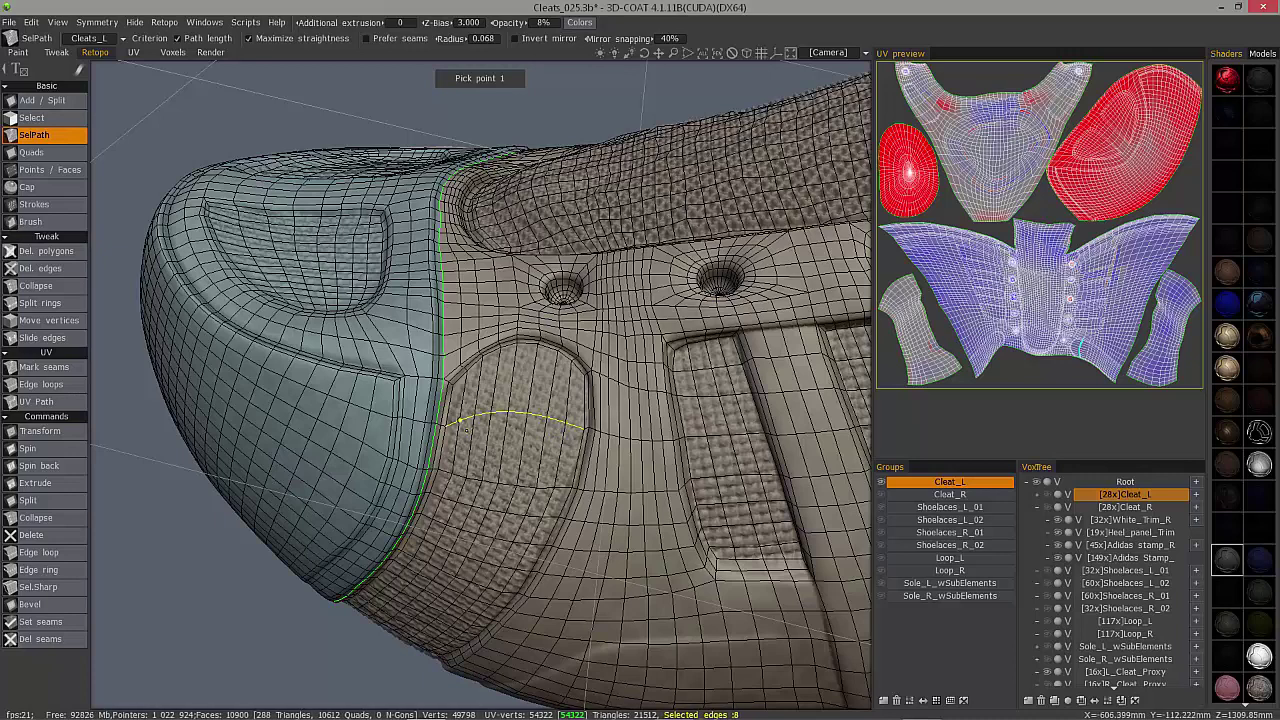
{"action": "key", "text": "ctrl+z"}
{"action": "left_click", "coordinate": [48, 432]}
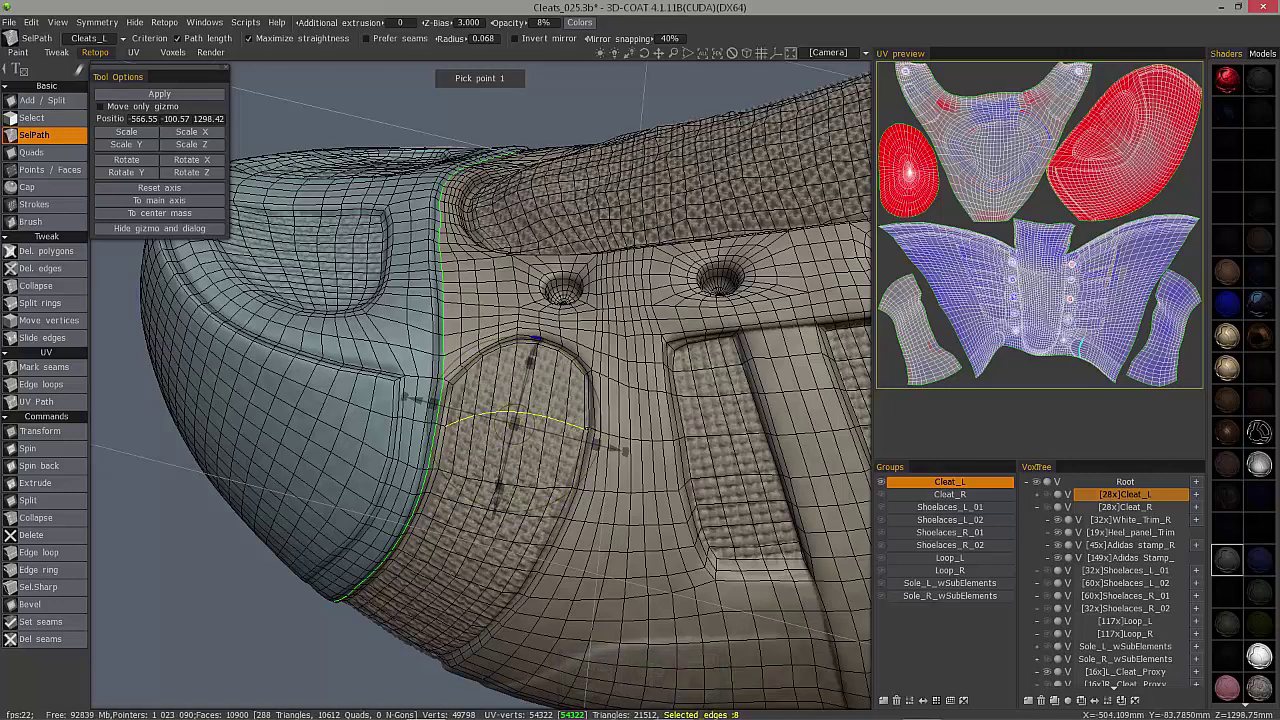
{"action": "left_click", "coordinate": [159, 204]}
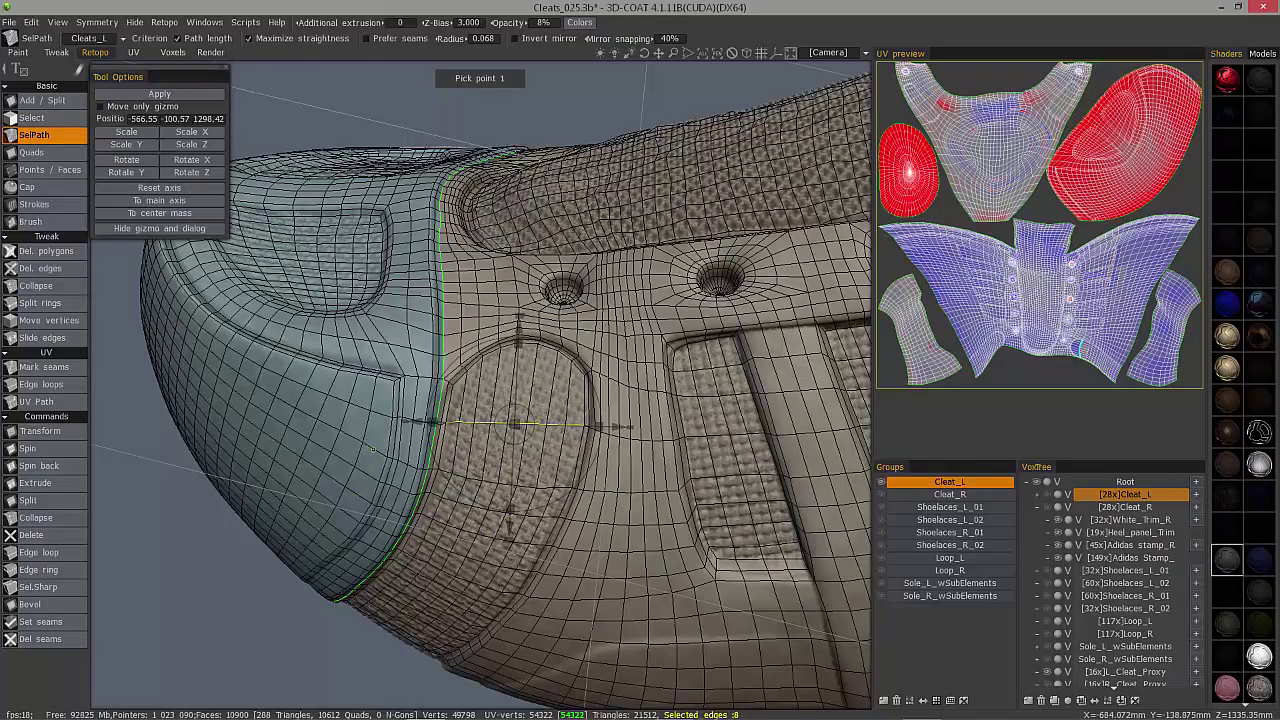
End the transform of the oval panel's edge path, clear the edge selection, and return to the Select tool
{"action": "key", "text": "Escape"}
{"action": "left_click_drag", "start_coordinate": [373, 449], "coordinate": [459, 455], "text": "alt"}
{"action": "right_click_drag", "start_coordinate": [459, 455], "coordinate": [449, 455], "text": "alt"}
{"action": "middle_click_drag", "start_coordinate": [449, 455], "coordinate": [180, 460], "text": "alt"}
{"action": "key", "text": "ctrl+d"}
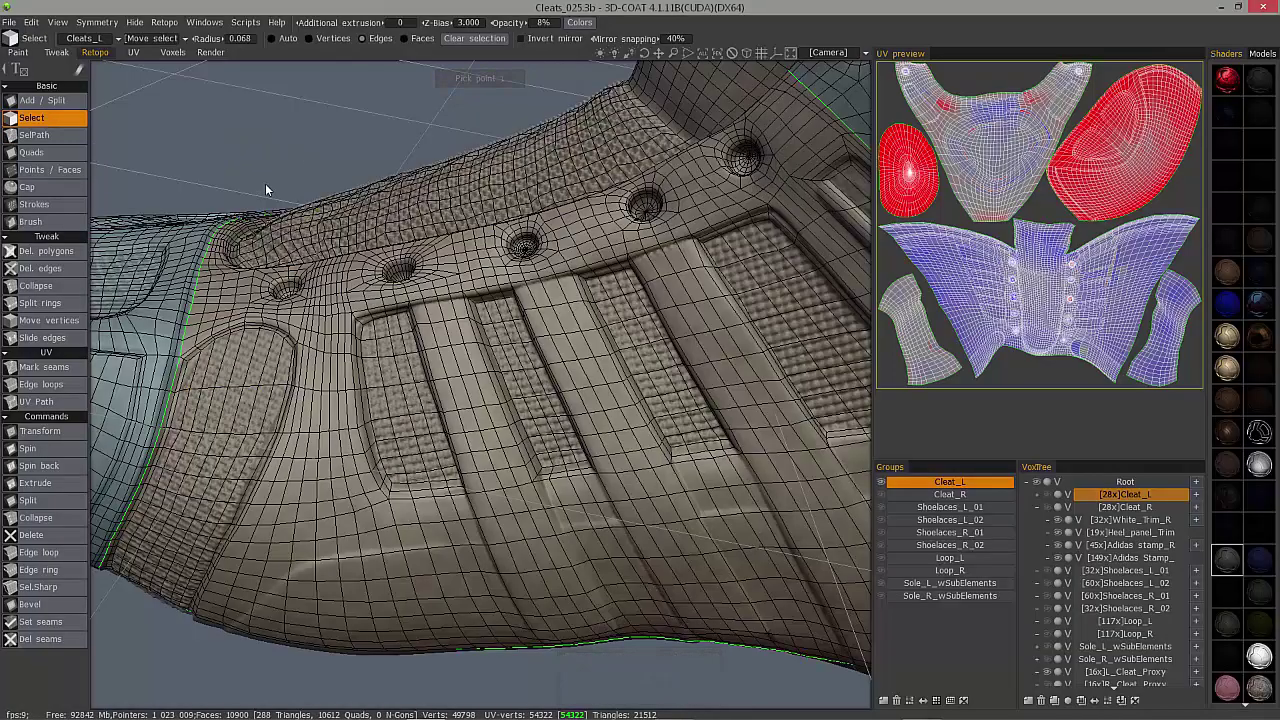
{"action": "left_click_drag", "start_coordinate": [264, 182], "coordinate": [235, 160], "text": "alt"}
{"action": "mouse_move", "coordinate": [530, 442]}
{"action": "left_mouse_down", "text": "alt"}
{"action": "mouse_move", "coordinate": [537, 466]}
{"action": "mouse_move", "coordinate": [538, 450]}
{"action": "left_mouse_up", "text": "alt"}
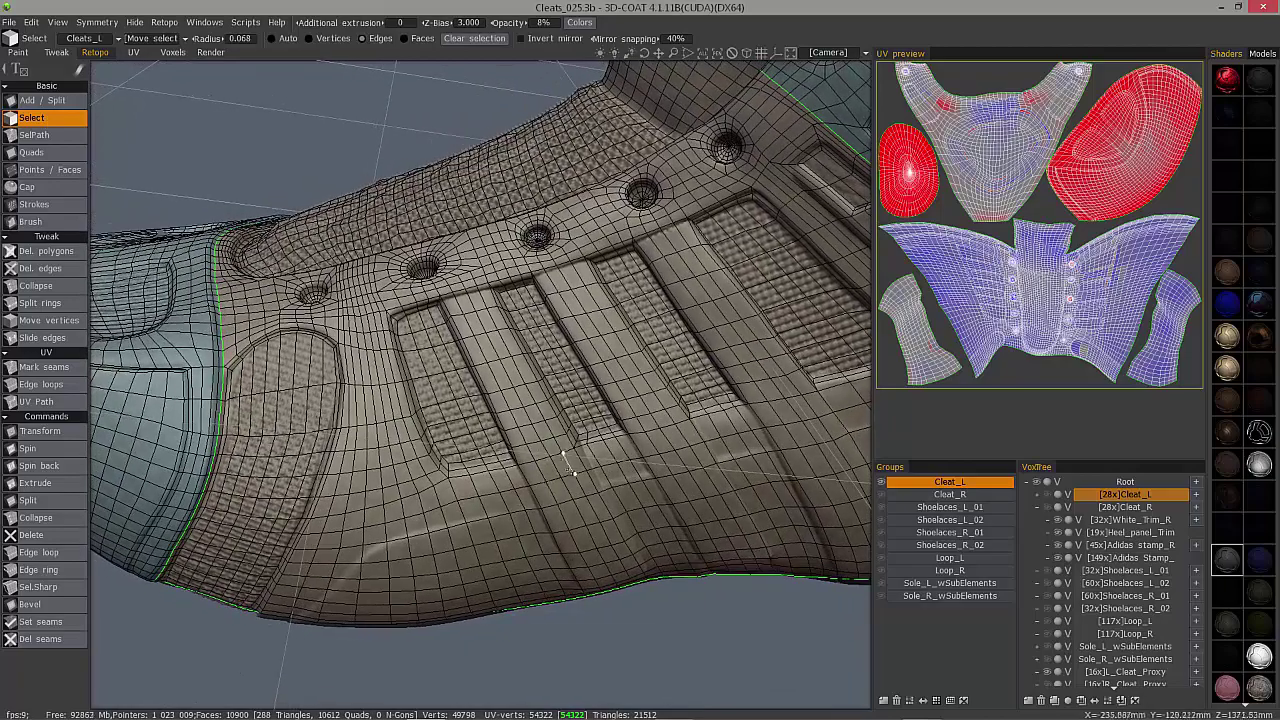
Select all faces of the left cleat's retopology mesh in Faces mode, and clear the selection
{"action": "left_click_drag", "start_coordinate": [220, 224], "coordinate": [648, 443], "text": "alt"}
{"action": "key", "text": "3"}
{"action": "left_click", "coordinate": [648, 443]}
{"action": "key", "text": "ctrl+a"}
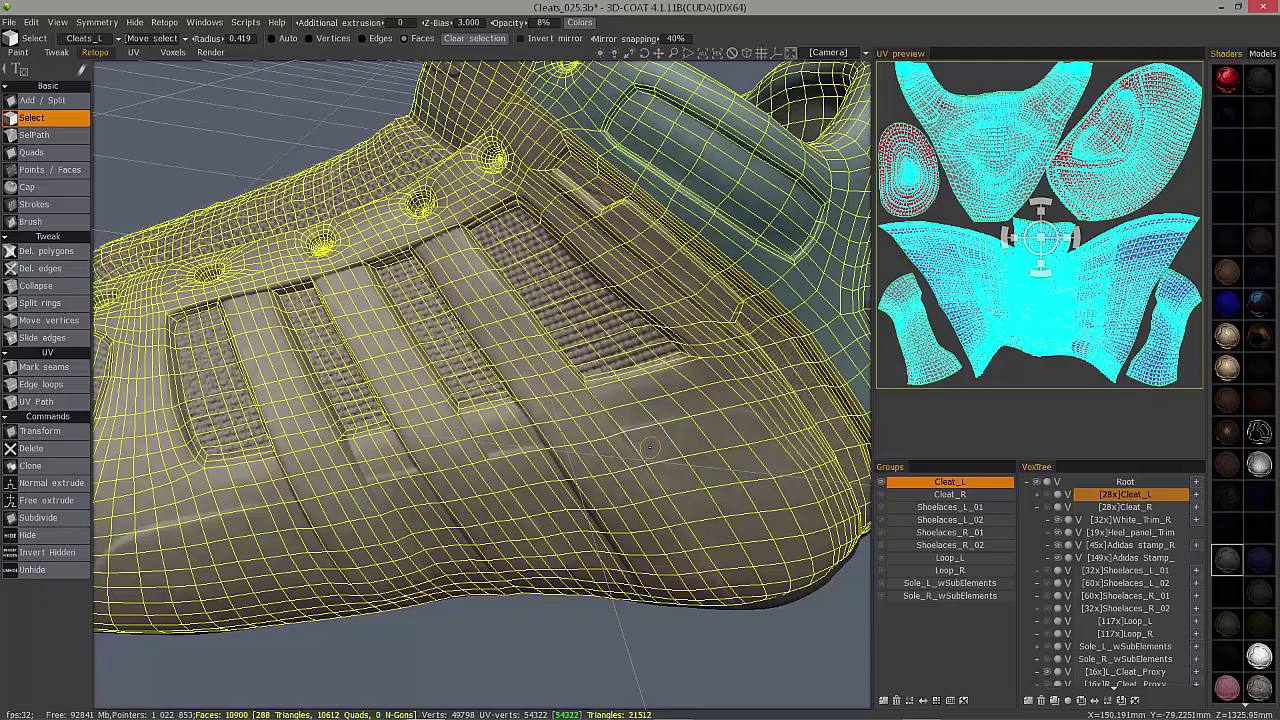
{"action": "scroll", "coordinate": [649, 447], "scroll_direction": "down", "scroll_amount": 6}
{"action": "left_click_drag", "start_coordinate": [606, 461], "coordinate": [668, 450], "text": "alt"}
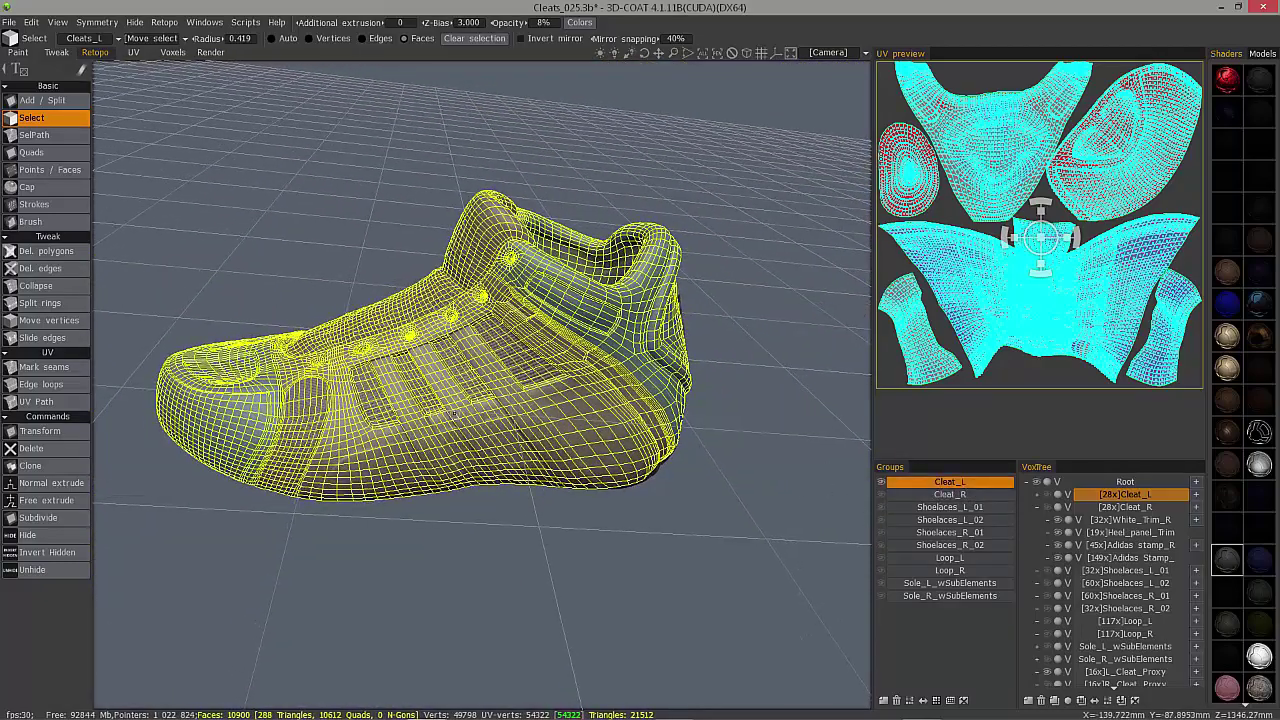
{"action": "key", "text": "Escape"}
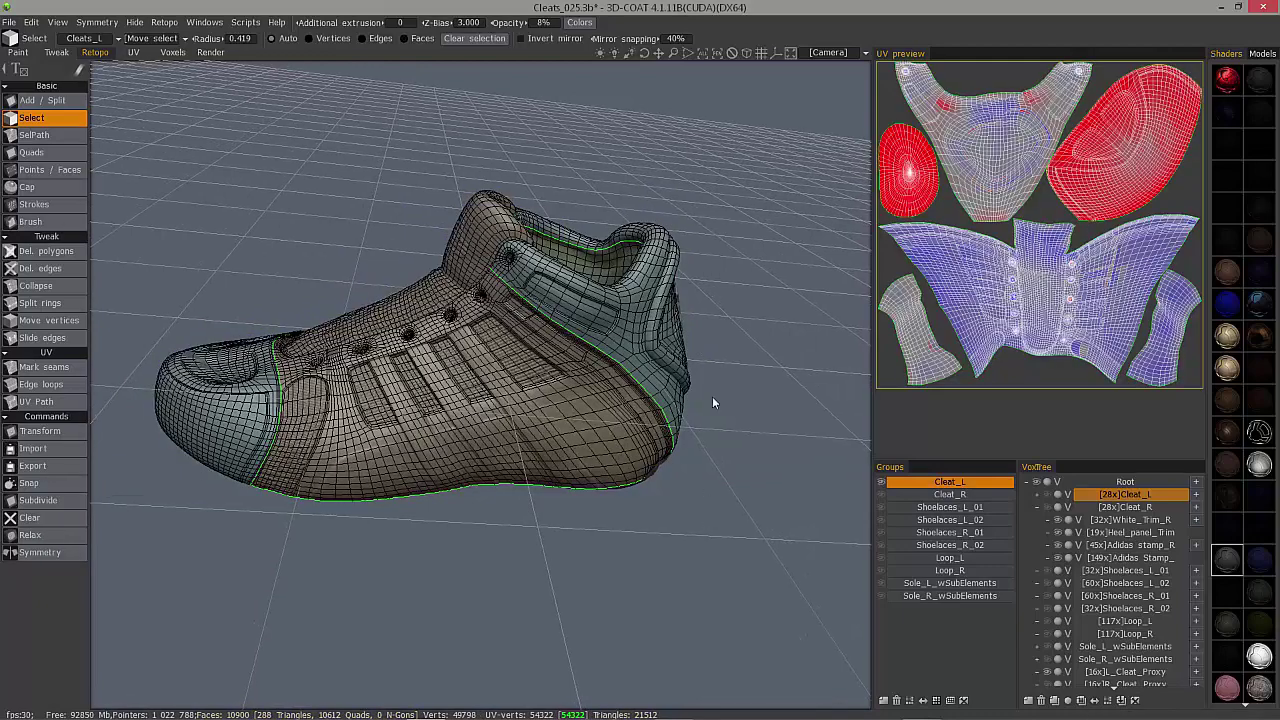
Use Mark seams in Islands mode to select the large UV island covering the cleat's side panels and lacing area
{"action": "left_click_drag", "start_coordinate": [758, 463], "coordinate": [735, 490], "text": "alt"}
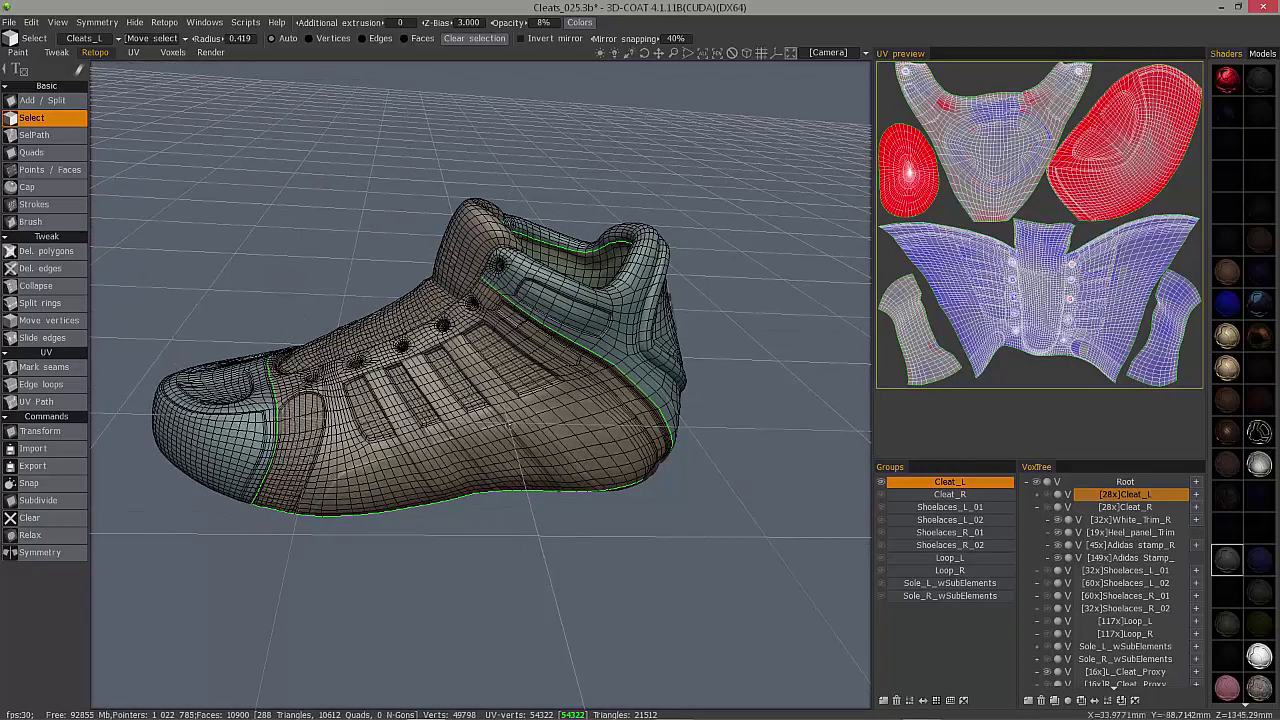
{"action": "left_click", "coordinate": [47, 369]}
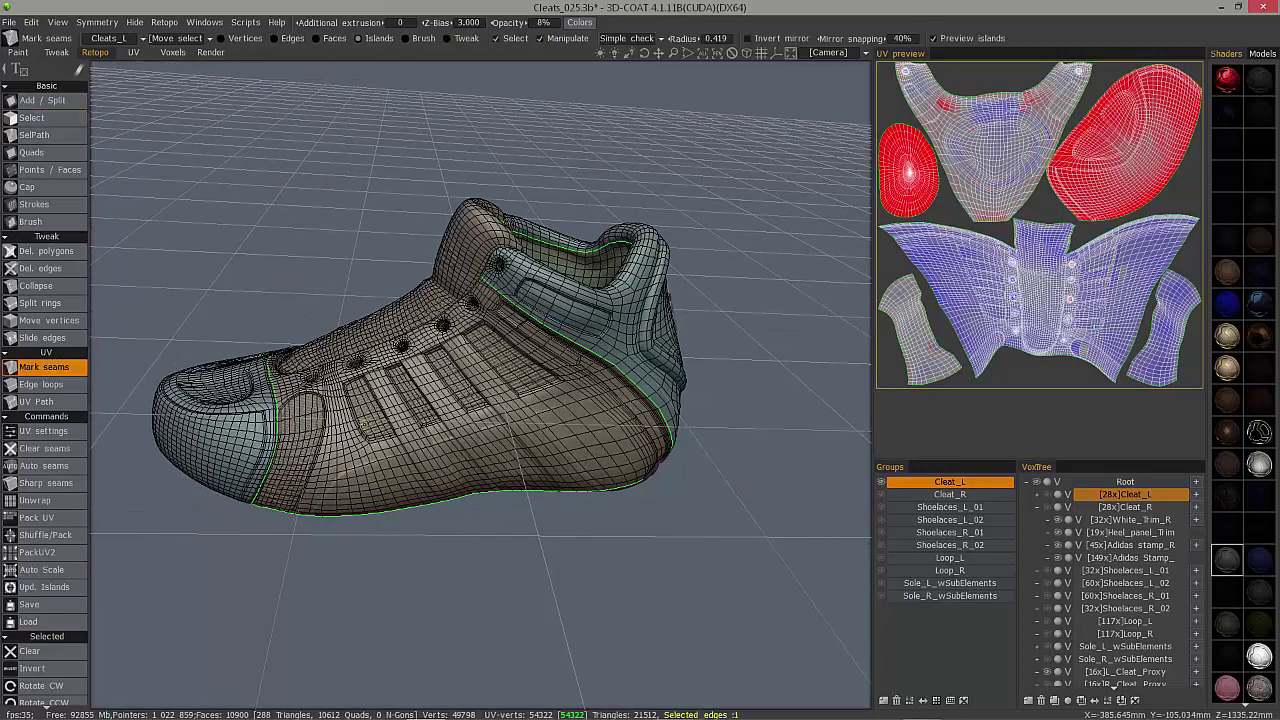
{"action": "scroll", "coordinate": [532, 423], "scroll_direction": "up", "scroll_amount": 1}
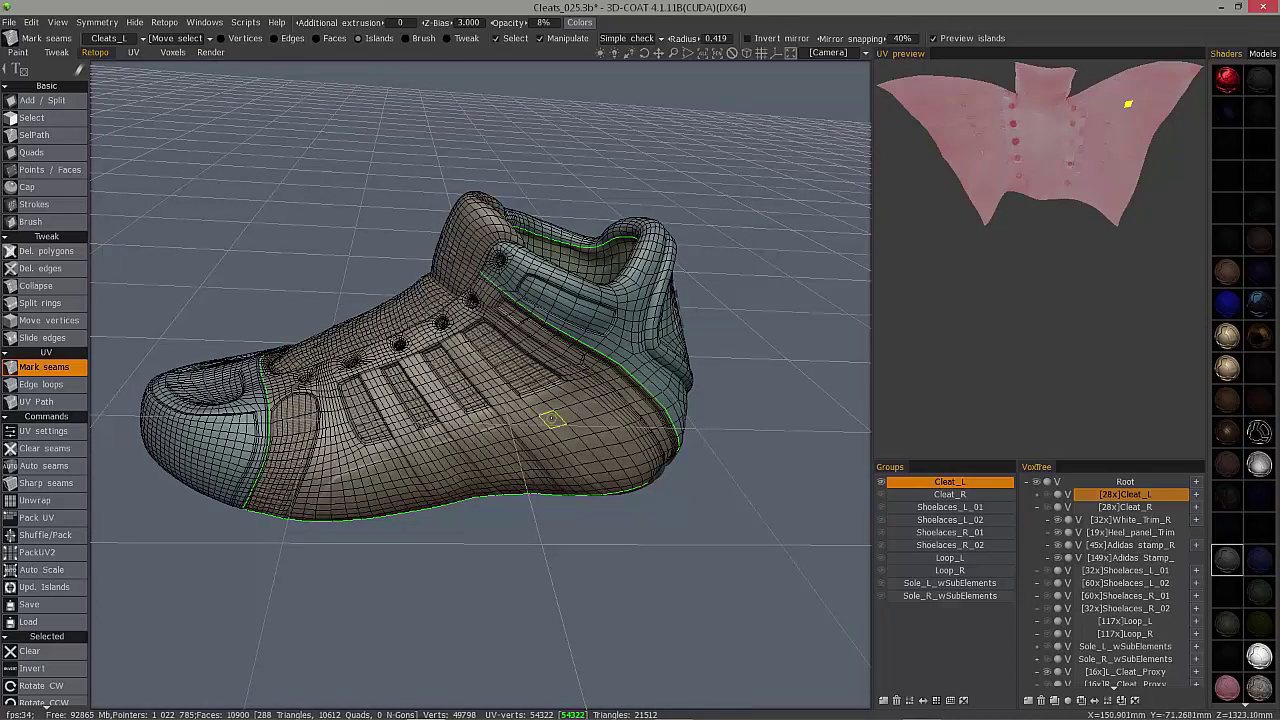
{"action": "left_click", "coordinate": [553, 420]}
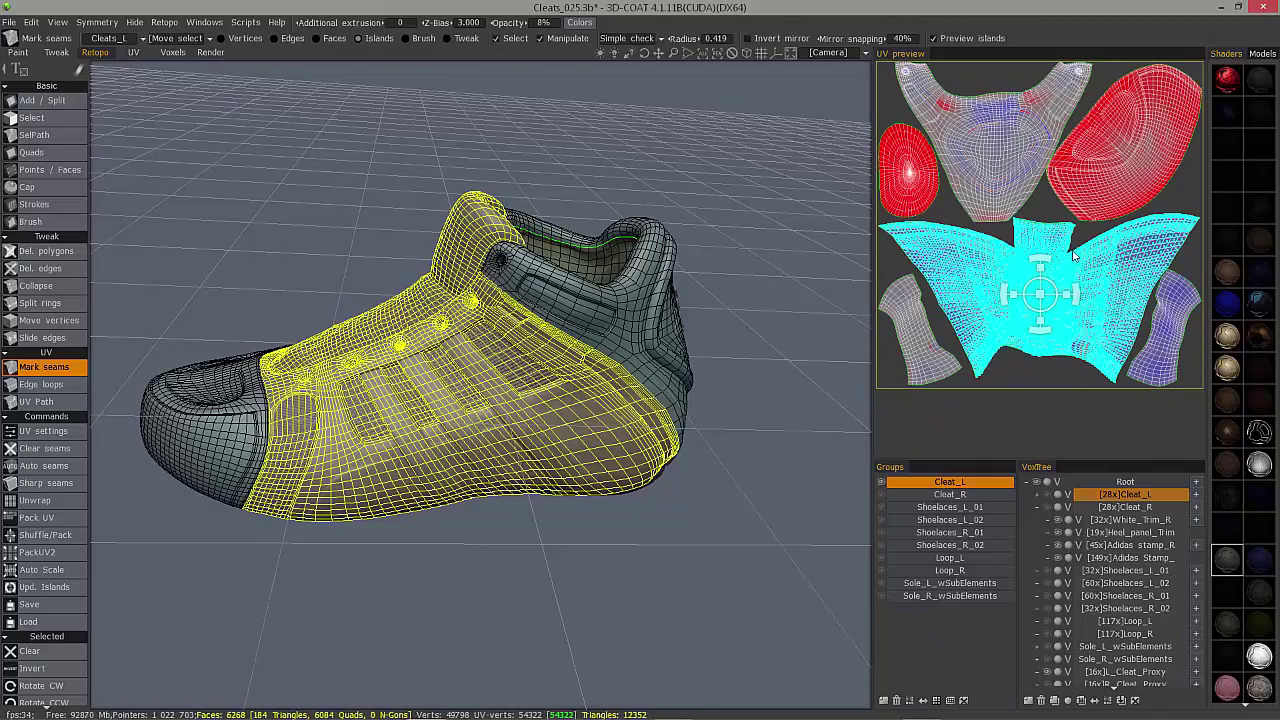
Clear the island selection, undo the clearing, and deselect the large island directly in the UV preview
{"action": "left_click_drag", "start_coordinate": [500, 410], "coordinate": [613, 480], "text": "alt"}
{"action": "key", "text": "ctrl+d"}
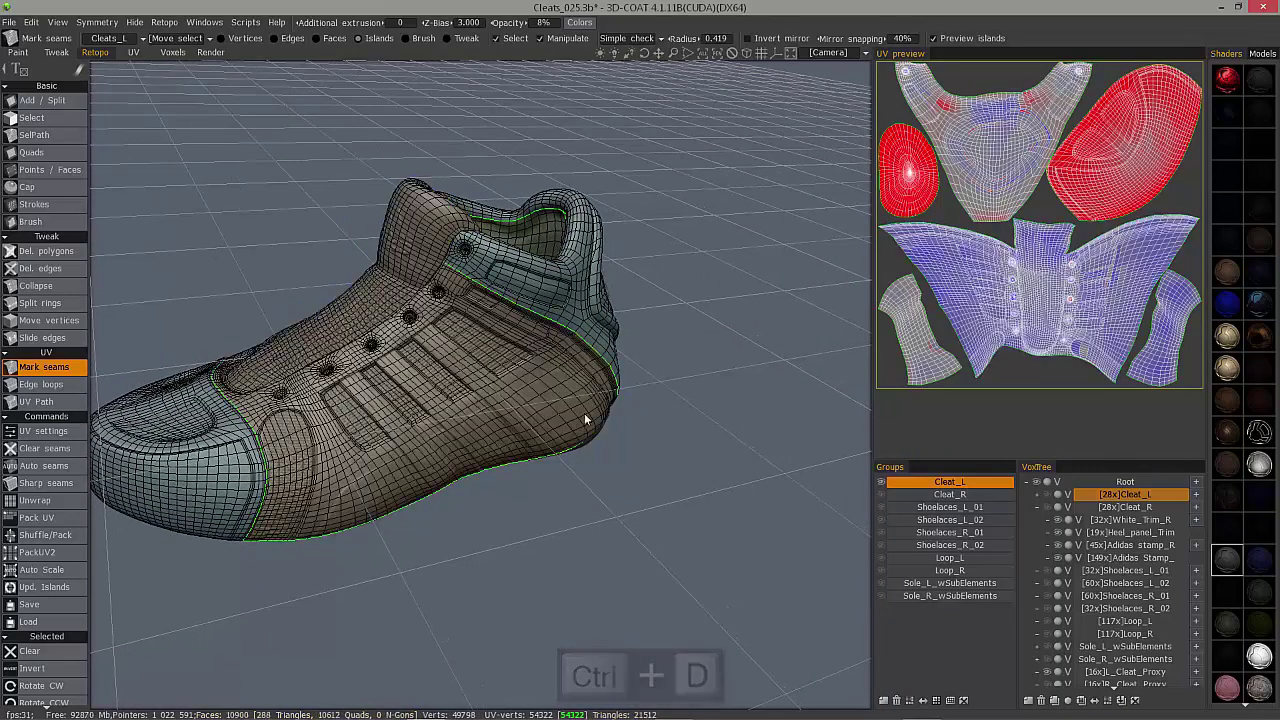
{"action": "key", "text": "ctrl+z"}
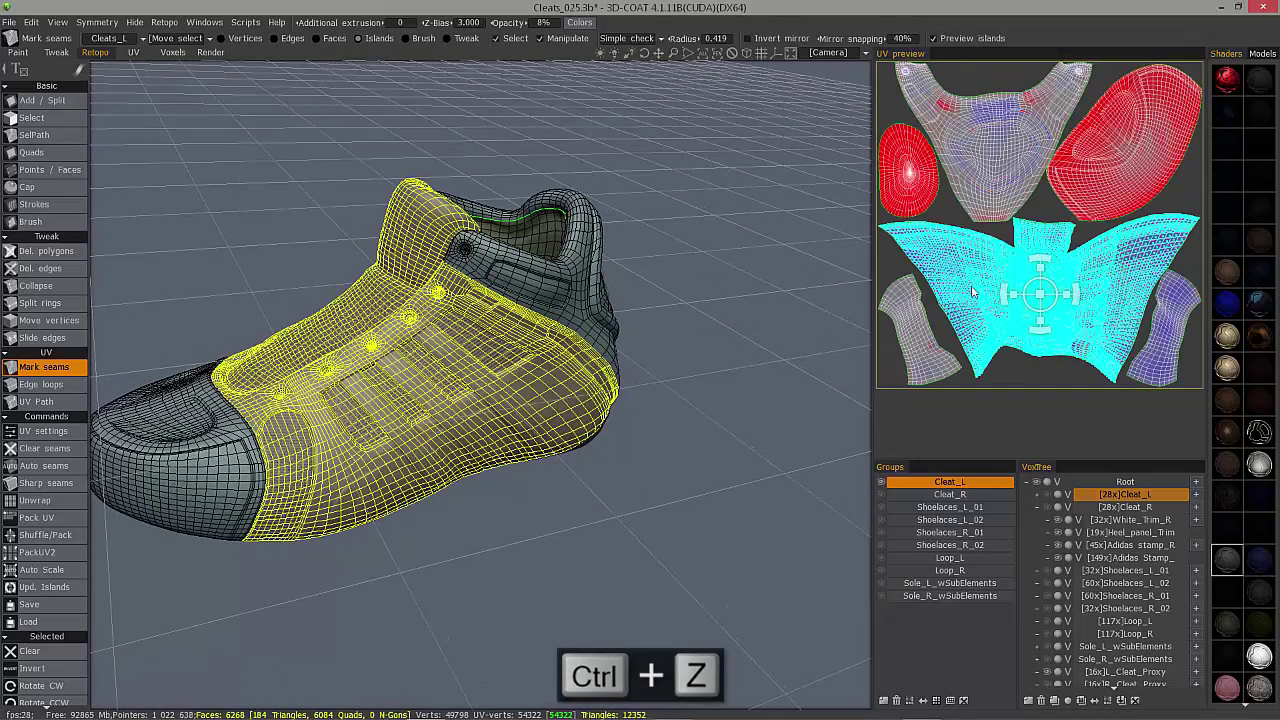
{"action": "left_click", "coordinate": [965, 285], "text": "ctrl"}
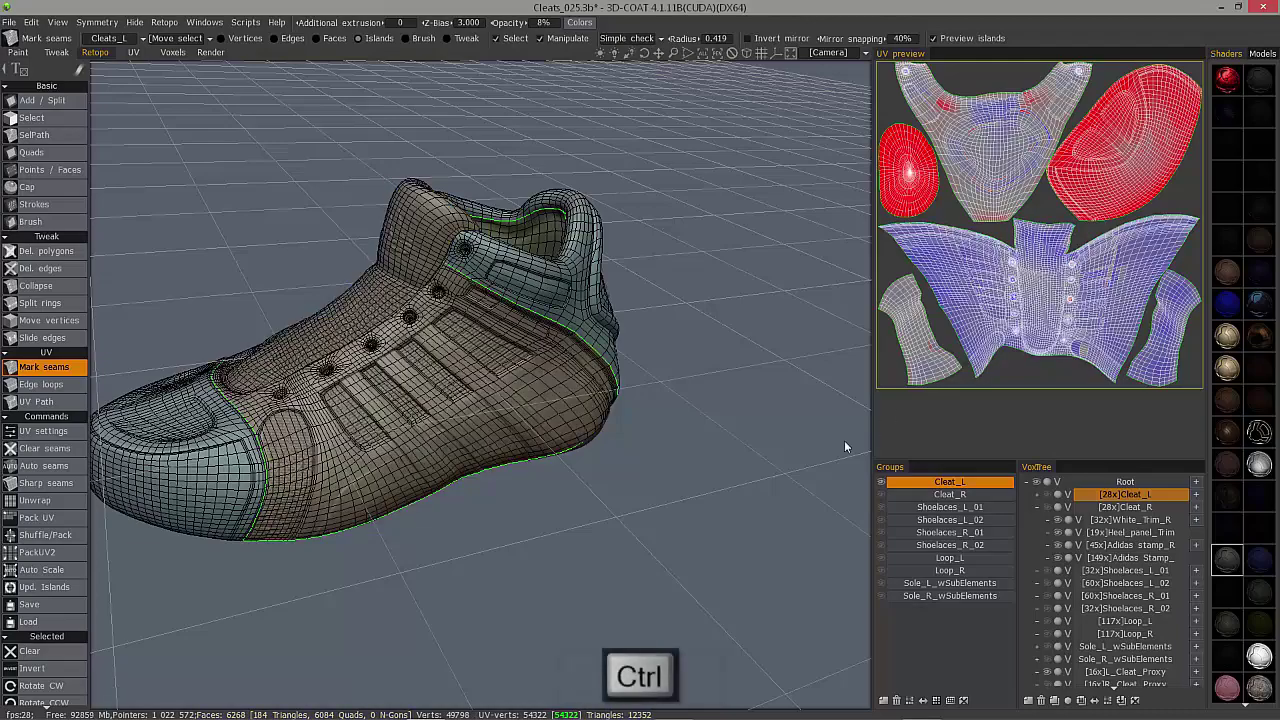
{"action": "left_click_drag", "start_coordinate": [651, 377], "coordinate": [575, 452]}
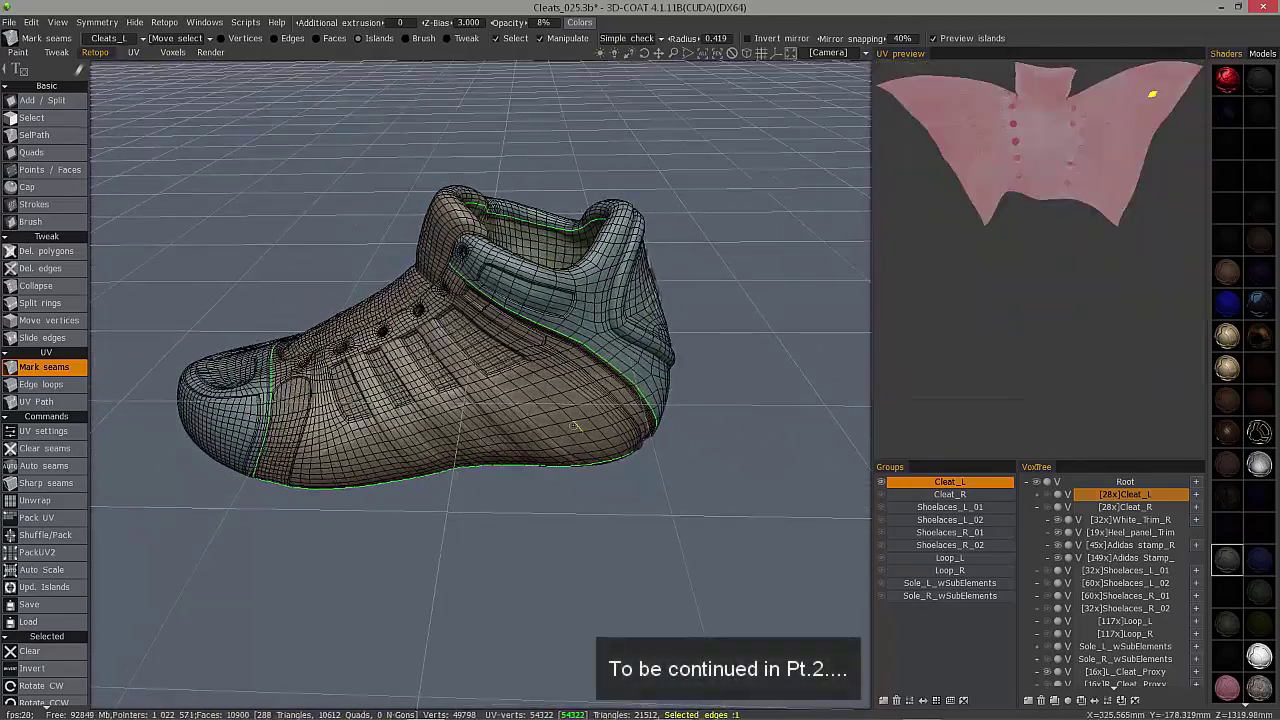